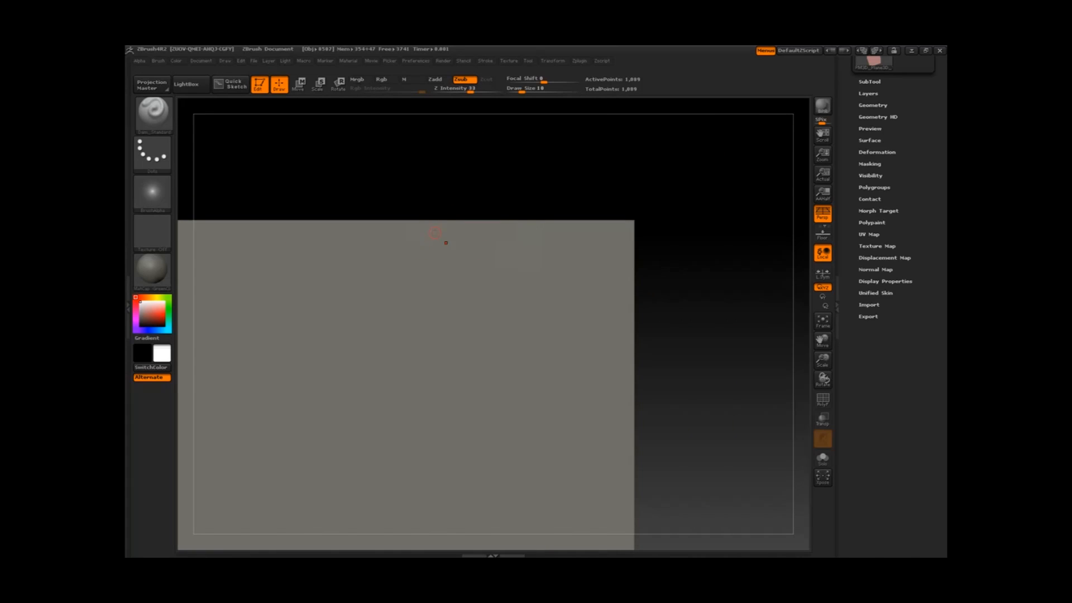
Subdivide the flat plane to give it enough resolution for sculpting.
click(873, 105)
click(871, 165)
key(ctrl+z)
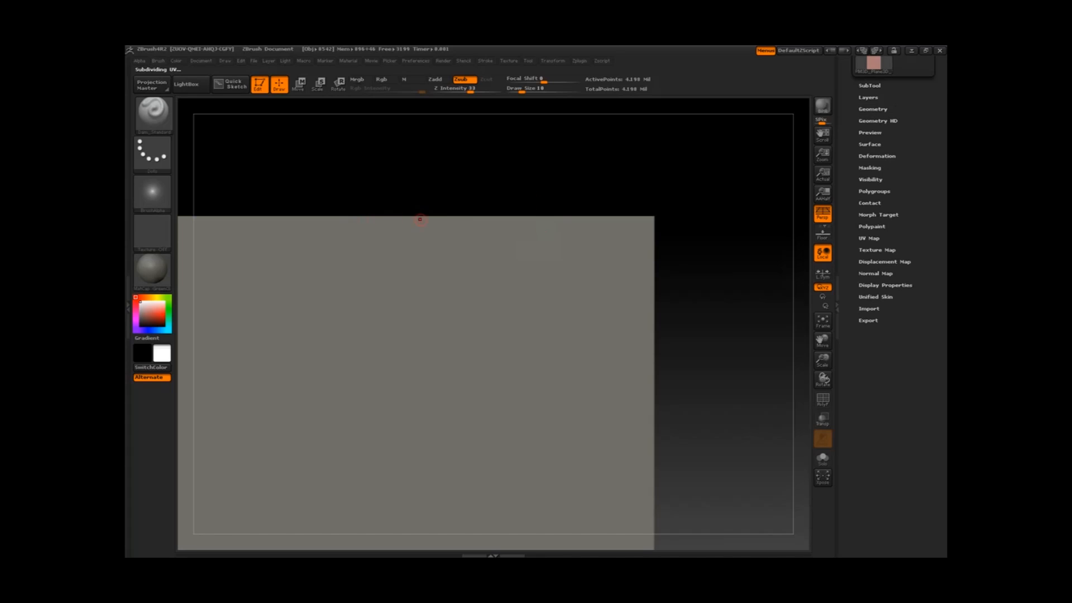
Lower the plane to subdivision level 6 and carve an irregular brick pattern of grooves in a bordered corner block.
drag(425, 219, 425, 425)
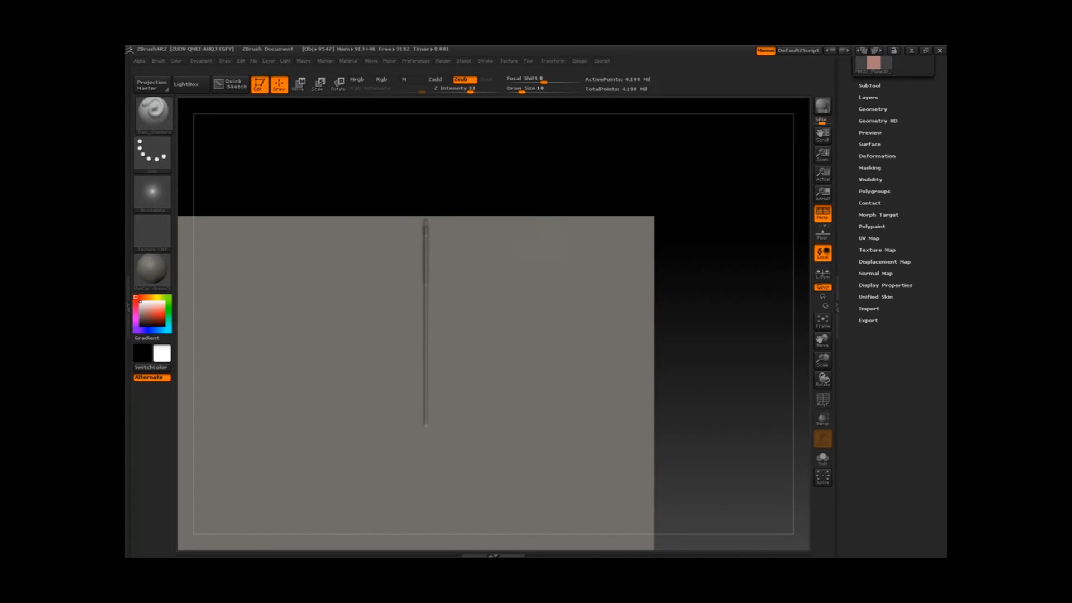
click(872, 109)
click(872, 118)
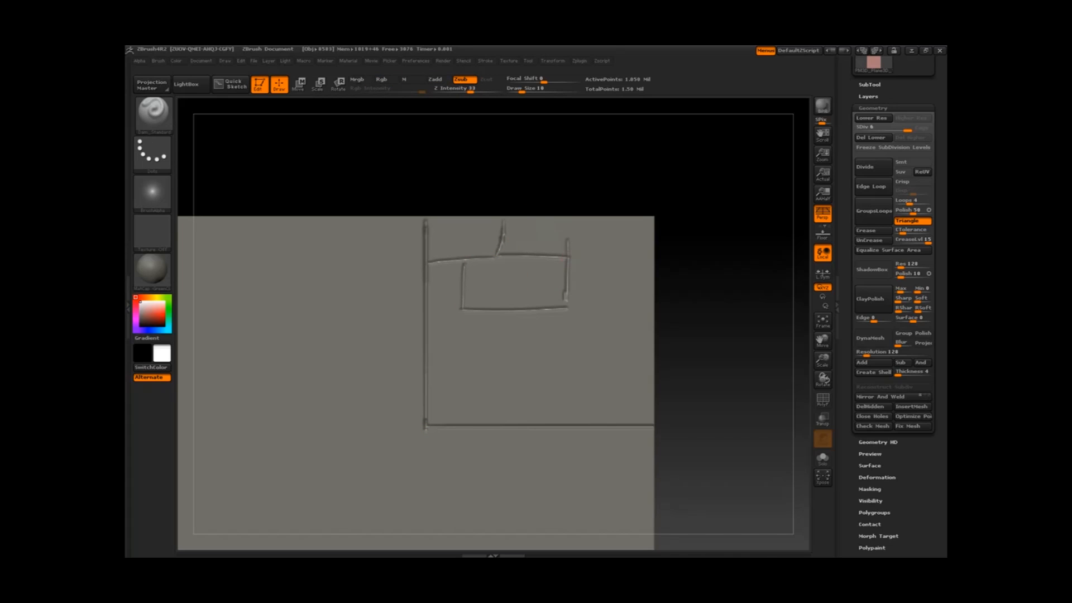
drag(517, 351, 517, 424)
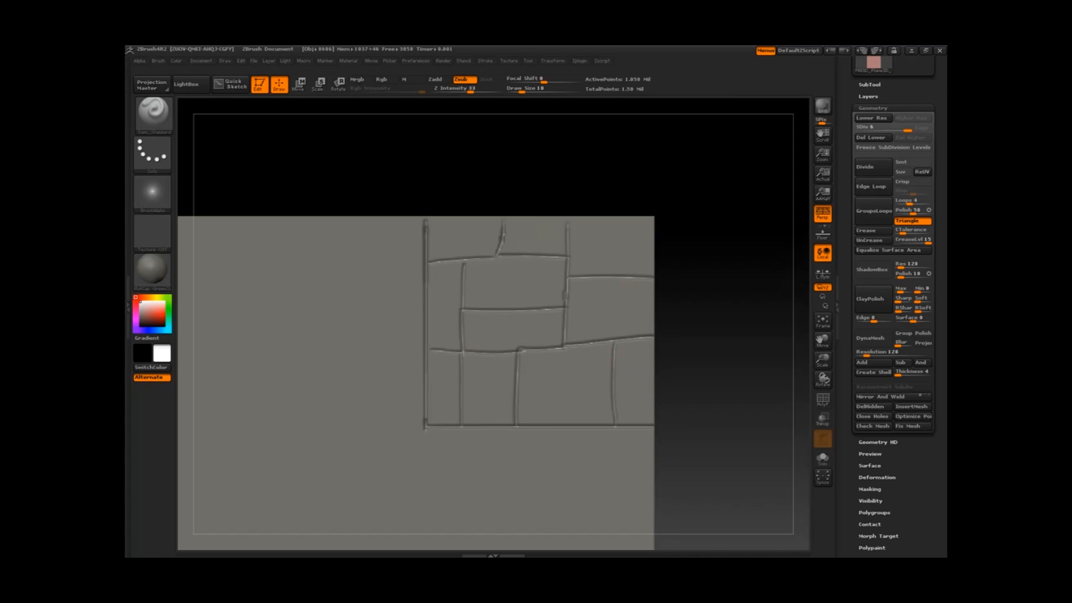
alt+drag(474, 211, 626, 200)
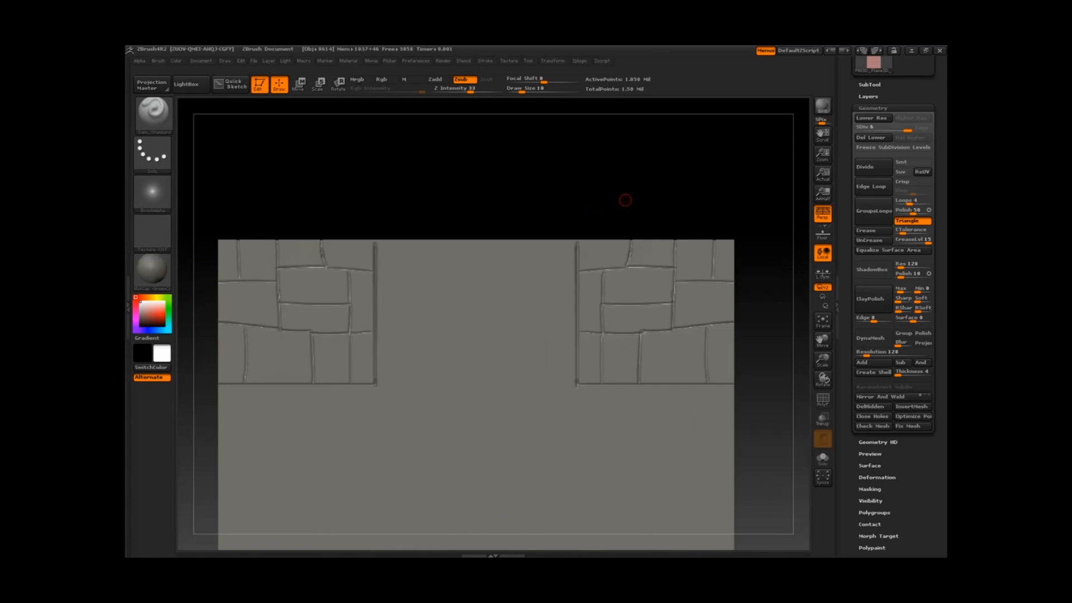
Set the mask brush's draw size to 15 and paint a mirrored mask of a diamond with curled horns between the brick blocks.
key(space)
click(395, 362)
click(519, 301)
key(space)
click(520, 301)
mouse_move(525, 367)
mouse_down()
mouse_move(476, 421)
mouse_move(511, 296)
mouse_move(479, 246)
mouse_up()
key(space)
drag(538, 306, 529, 305)
key(ctrl)
key(space)
ctrl+alt+drag(505, 251, 532, 321)
mouse_move(483, 441)
ctrl+mouse_down()
mouse_move(516, 444)
mouse_move(569, 413)
mouse_move(560, 379)
ctrl+mouse_up()
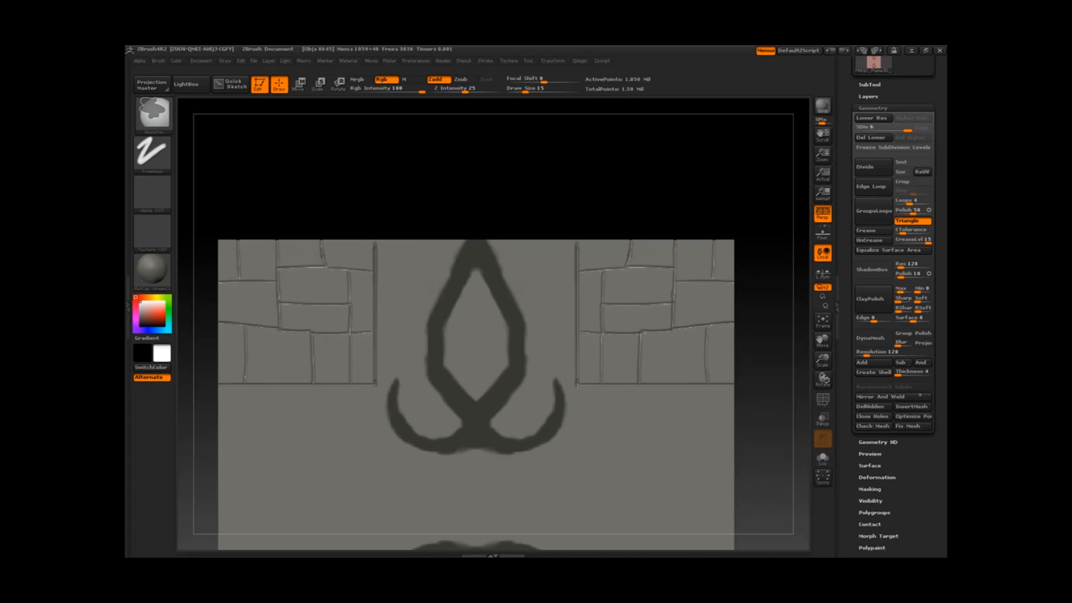
Mask a central oval outline with long curved arms sweeping outward on both sides.
alt+drag(770, 278, 779, 181)
mouse_move(503, 344)
ctrl+mouse_down()
mouse_move(569, 385)
mouse_move(637, 366)
mouse_move(675, 318)
mouse_move(659, 352)
ctrl+mouse_up()
mouse_move(564, 373)
ctrl+alt+mouse_down()
mouse_move(661, 328)
mouse_move(629, 385)
mouse_move(551, 397)
ctrl+alt+mouse_up()
ctrl+drag(675, 321, 680, 335)
ctrl+drag(673, 320, 671, 330)
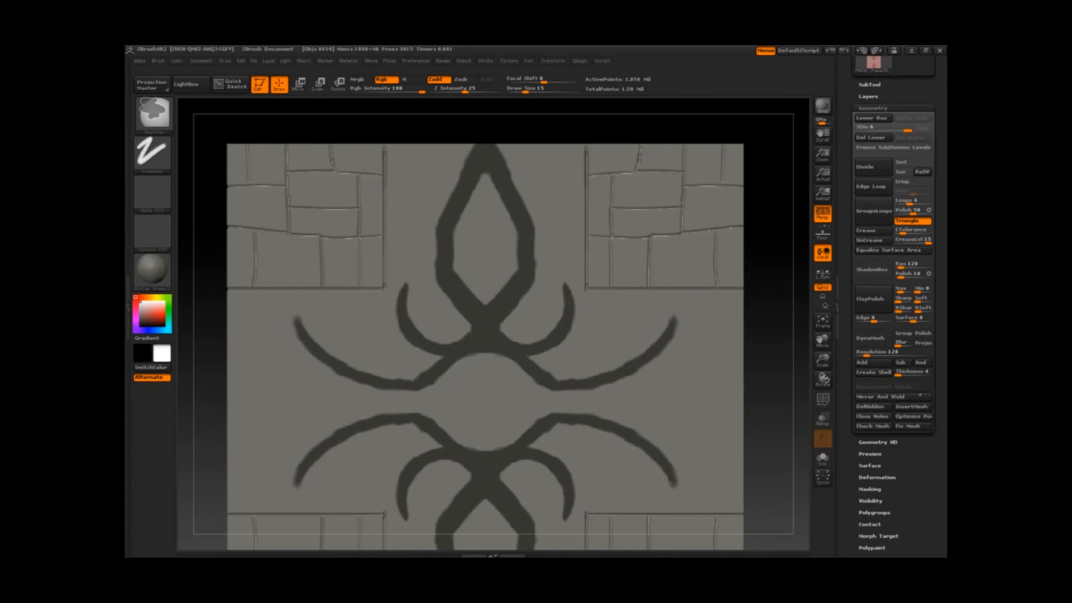
Mask the central eye with its pupil and the notched wedge shapes with bordering lines extending to the plane's edges.
ctrl+drag(441, 397, 471, 427)
mouse_move(536, 401)
ctrl+mouse_down()
mouse_move(582, 401)
mouse_move(696, 356)
ctrl+mouse_up()
mouse_move(615, 402)
ctrl+alt+mouse_down()
mouse_move(590, 401)
mouse_move(687, 363)
mouse_move(722, 333)
ctrl+alt+mouse_up()
mouse_move(648, 391)
ctrl+mouse_down()
mouse_move(727, 356)
mouse_move(736, 446)
mouse_move(642, 397)
mouse_move(626, 402)
ctrl+mouse_up()
mouse_move(642, 402)
ctrl+alt+mouse_down()
mouse_move(670, 402)
mouse_move(695, 383)
mouse_move(745, 394)
mouse_move(775, 279)
mouse_move(659, 346)
ctrl+alt+mouse_up()
ctrl+click(739, 366)
Mask a curved arc on each side of the diamond and refine its outline.
mouse_move(435, 284)
ctrl+mouse_down()
mouse_move(419, 335)
mouse_move(442, 297)
mouse_move(444, 353)
ctrl+mouse_up()
ctrl+drag(425, 296, 424, 349)
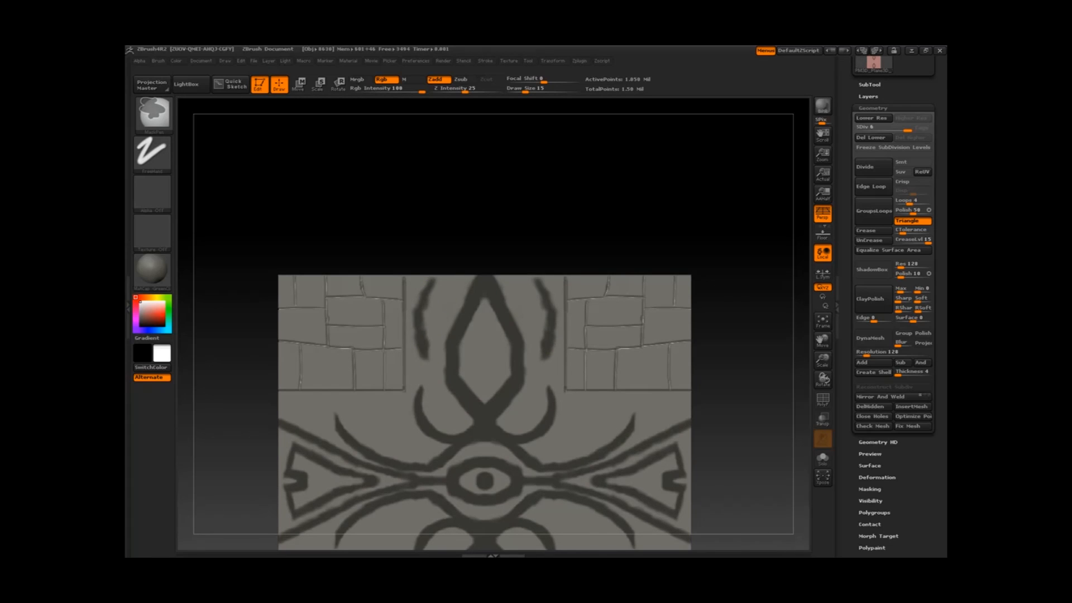
ctrl+drag(429, 286, 420, 357)
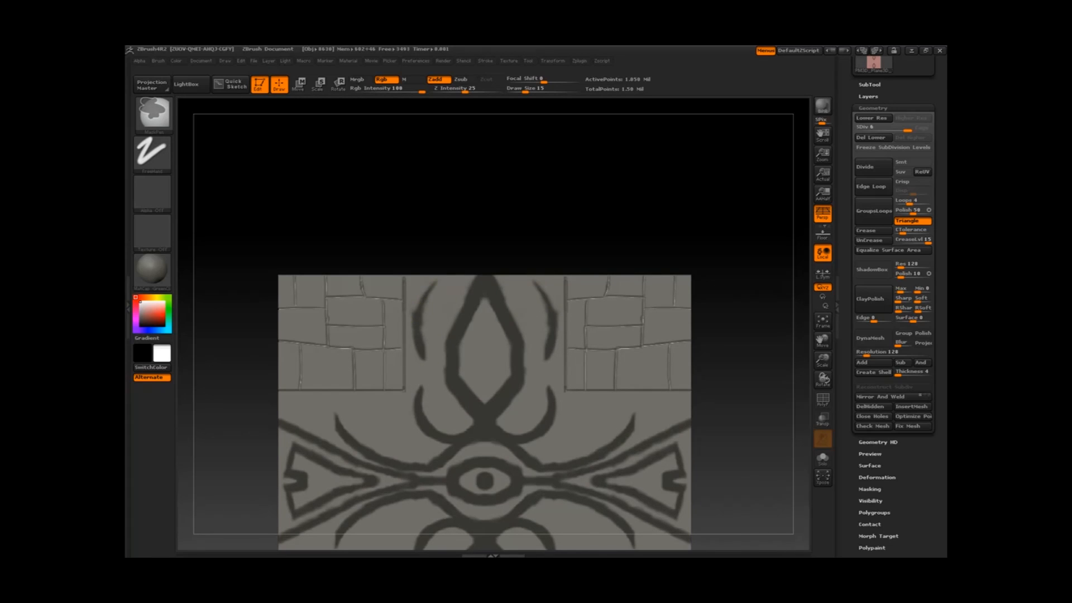
Add masked dots beside the diamond and inside the curls, plus short curved strokes near the eye.
ctrl+click(527, 306)
ctrl+click(524, 406)
mouse_move(682, 324)
alt+mouse_down()
mouse_move(668, 247)
mouse_move(664, 302)
alt+mouse_up()
ctrl+drag(543, 404, 570, 387)
alt+drag(698, 268, 689, 324)
mouse_move(571, 395)
ctrl+alt+mouse_down()
mouse_move(525, 422)
mouse_move(522, 407)
ctrl+alt+mouse_up()
mouse_move(545, 394)
ctrl+mouse_down()
mouse_move(518, 415)
mouse_move(526, 406)
mouse_move(535, 422)
ctrl+mouse_up()
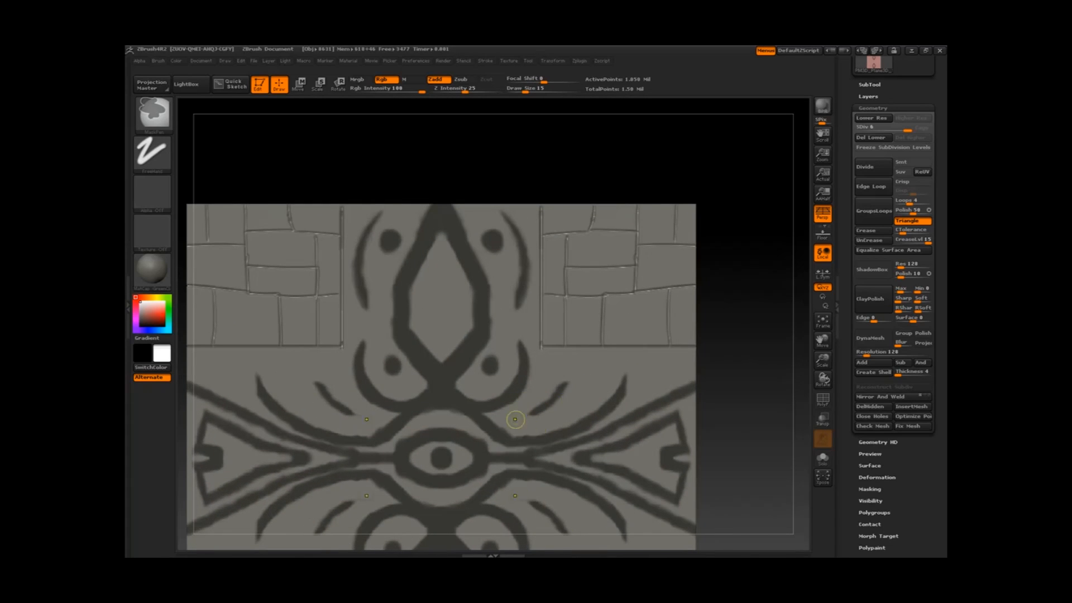
Invert the mask and switch to the Layer brush.
alt+drag(736, 329, 740, 268)
alt+drag(659, 306, 652, 244)
ctrl+click(650, 244)
key(b)
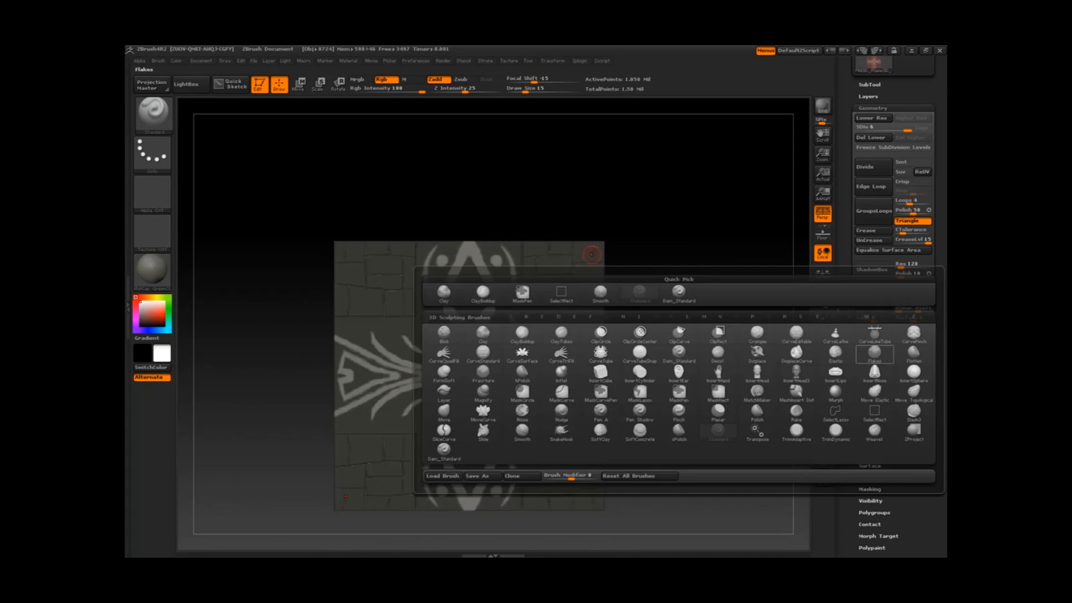
key(l)
key(a)
Enlarge the Layer brush, raise the unmasked ornament across the plane, and clear the mask.
key(space)
drag(498, 318, 525, 319)
drag(481, 279, 580, 375)
key(space)
drag(540, 303, 544, 305)
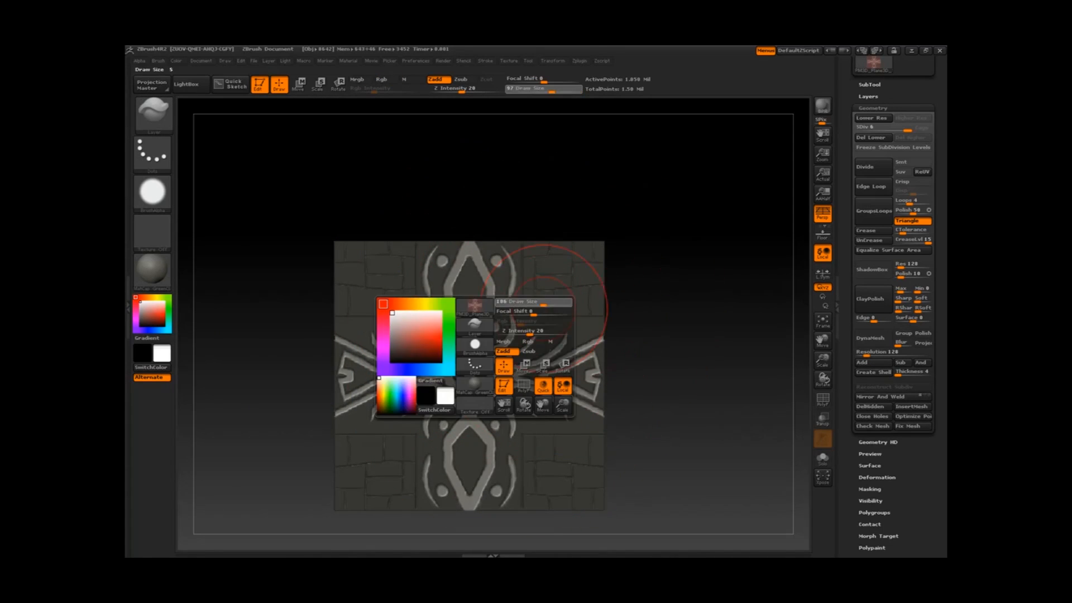
mouse_move(653, 249)
ctrl+mouse_down()
mouse_move(667, 268)
mouse_move(595, 262)
ctrl+mouse_up()
Switch to the TrimDynamic brush and set its draw size to 23.
key(space)
key(b)
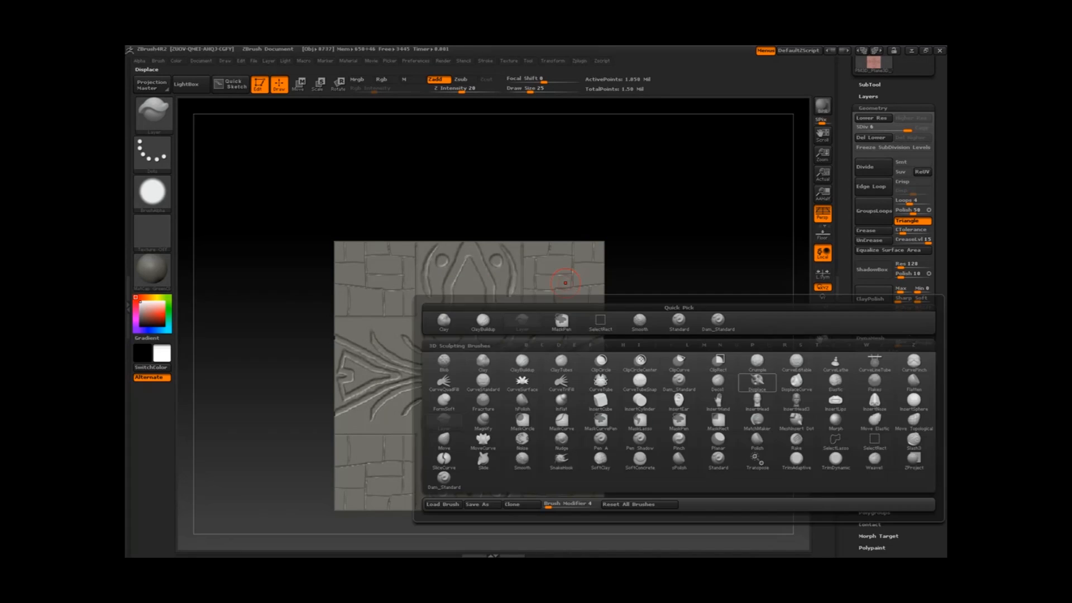
key(s)
key(t)
mouse_move(679, 149)
alt+mouse_down()
mouse_move(620, 223)
mouse_move(529, 234)
alt+mouse_up()
key(space)
key(b)
click(836, 412)
key(space)
drag(578, 421, 586, 422)
Try trimming the brick edges and border groove of the upper-right block.
drag(610, 376, 610, 418)
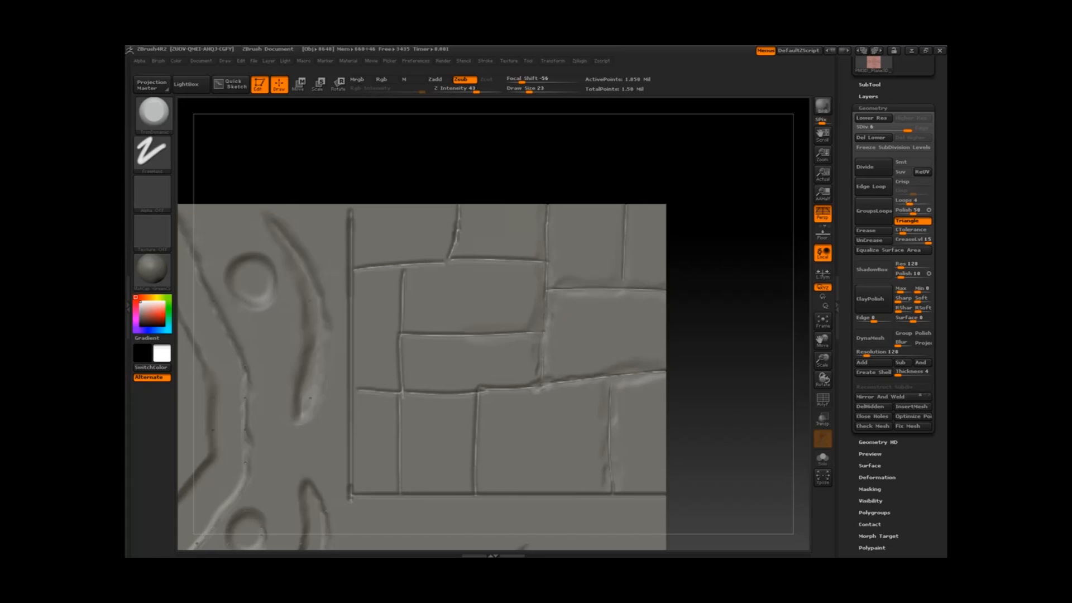
drag(485, 495, 355, 496)
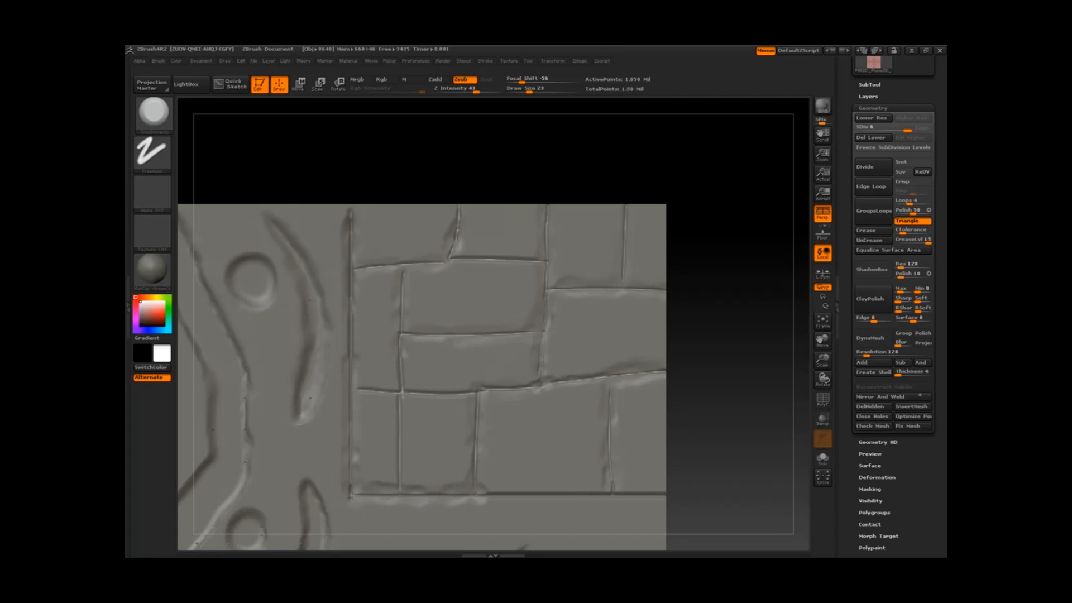
drag(487, 496, 664, 495)
mouse_move(714, 335)
alt+mouse_down()
mouse_move(656, 265)
mouse_move(626, 192)
alt+mouse_up()
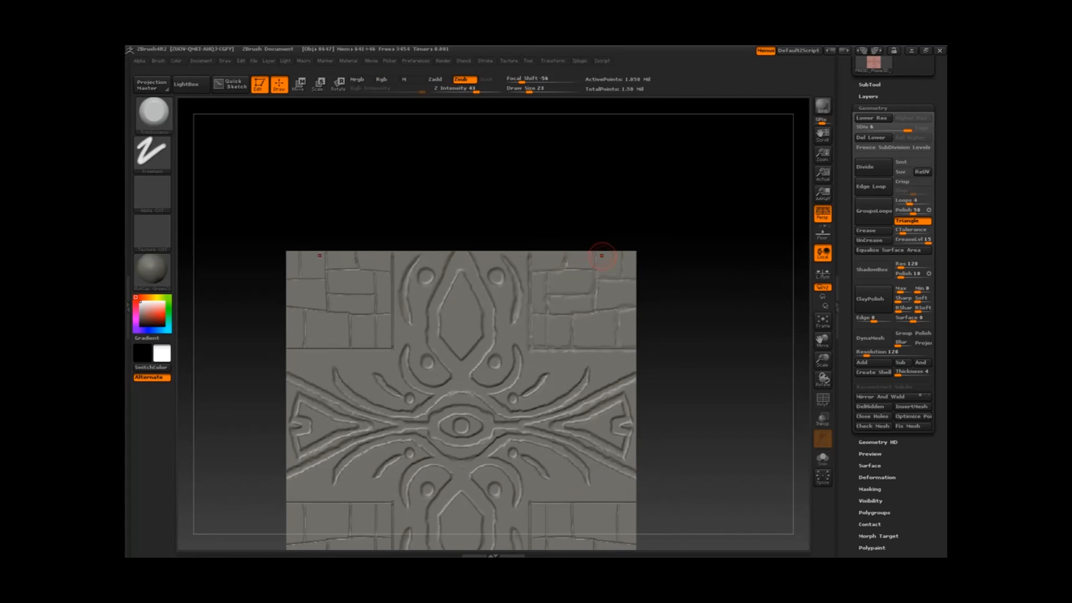
Undo the last trimming strokes on the upper-right brick block.
mouse_move(689, 242)
alt+mouse_down()
mouse_move(651, 316)
mouse_move(679, 390)
alt+mouse_up()
key(ctrl+z)
key(ctrl+z)
key(ctrl+z)
key(ctrl+z)
key(ctrl+z)
key(ctrl+z)
Trim and bevel the brick edges and the surrounding border of the upper-right block.
drag(526, 326, 647, 313)
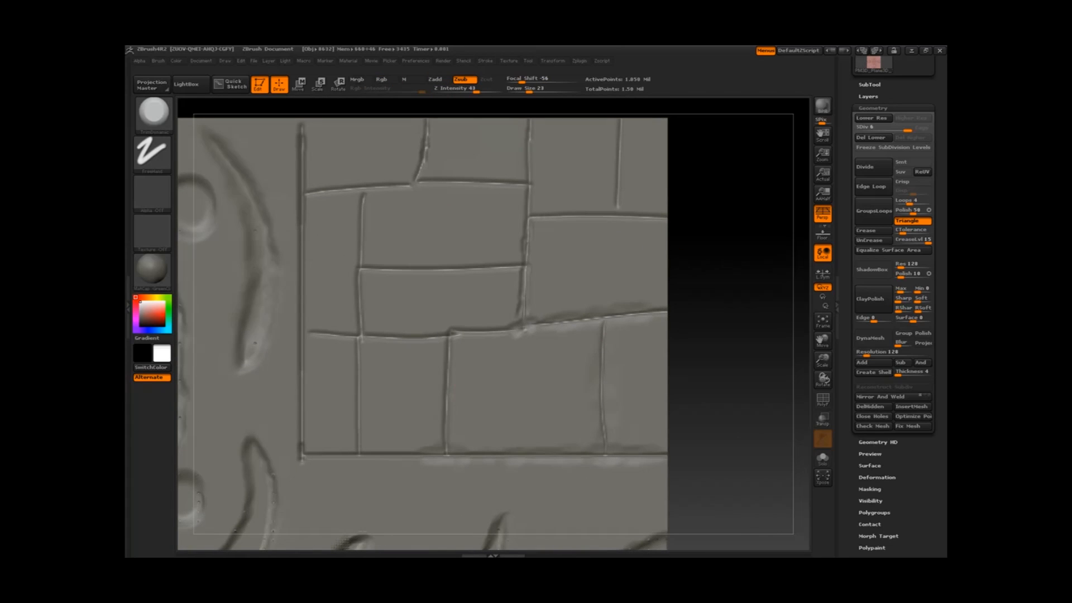
drag(419, 461, 304, 460)
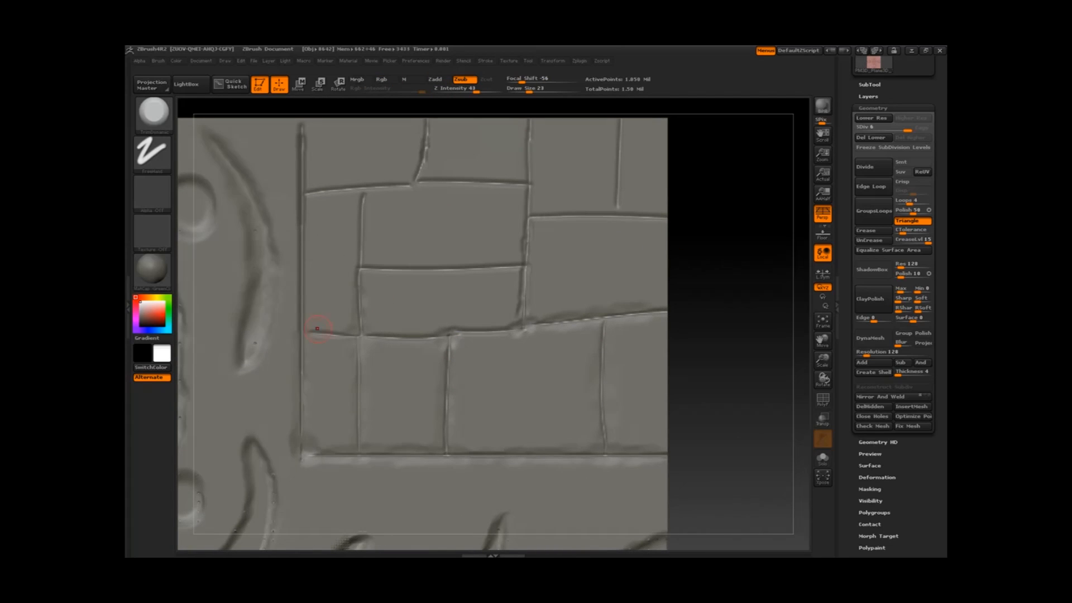
drag(366, 276, 520, 274)
alt+drag(705, 268, 711, 337)
drag(306, 403, 307, 200)
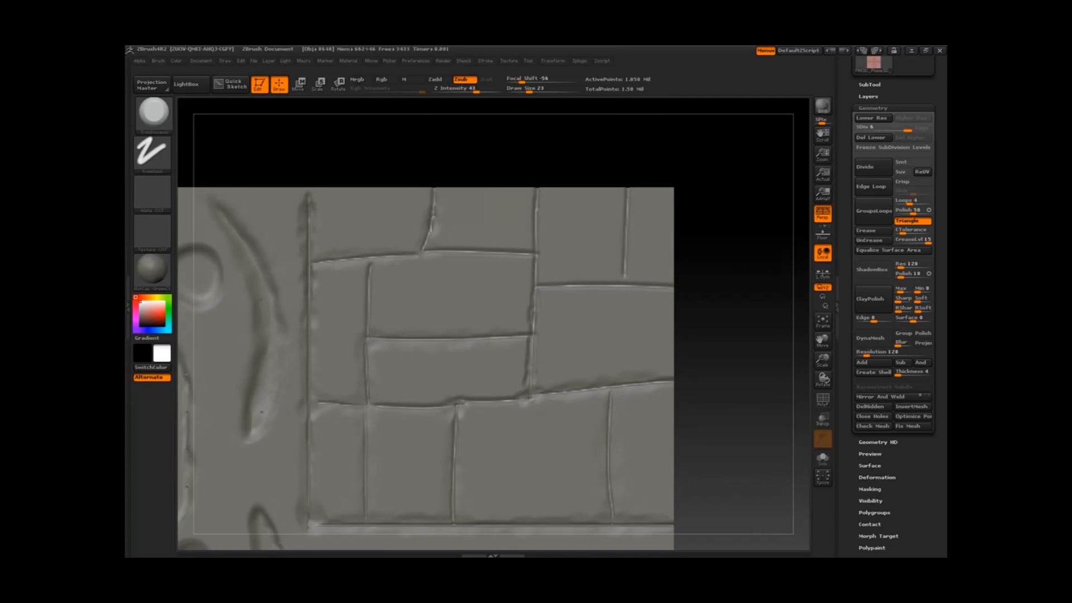
alt+drag(702, 274, 854, 196)
Trim the raised edges of the diamond, curls, dots and central eye to give the ornament a worn look.
drag(494, 274, 506, 270)
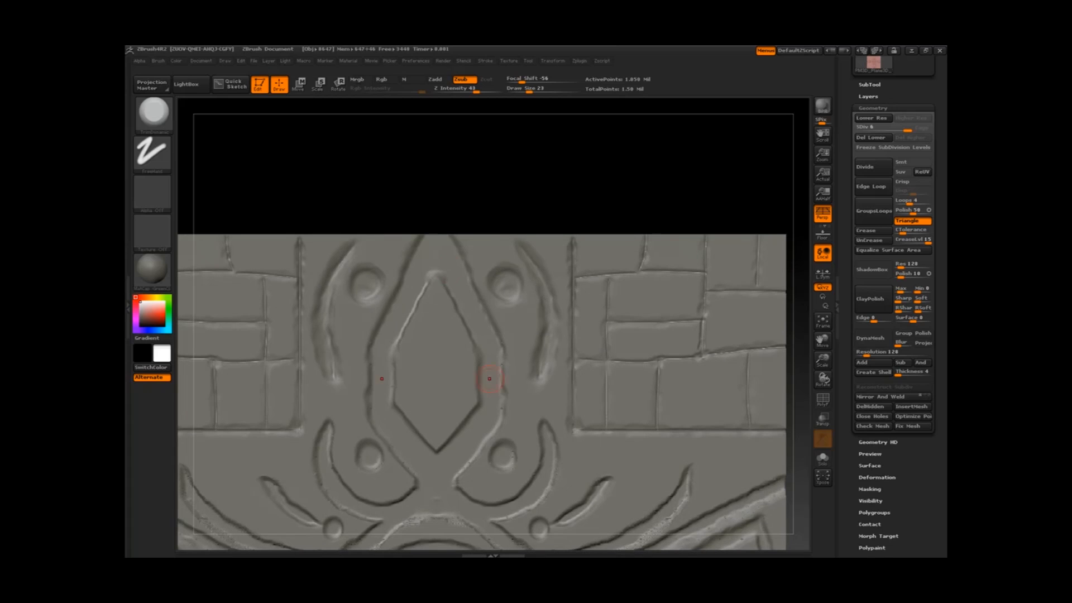
drag(493, 431, 459, 477)
mouse_move(499, 450)
mouse_down()
mouse_move(511, 467)
mouse_move(508, 520)
mouse_up()
alt+drag(799, 425, 715, 294)
drag(440, 453, 487, 453)
drag(453, 393, 461, 401)
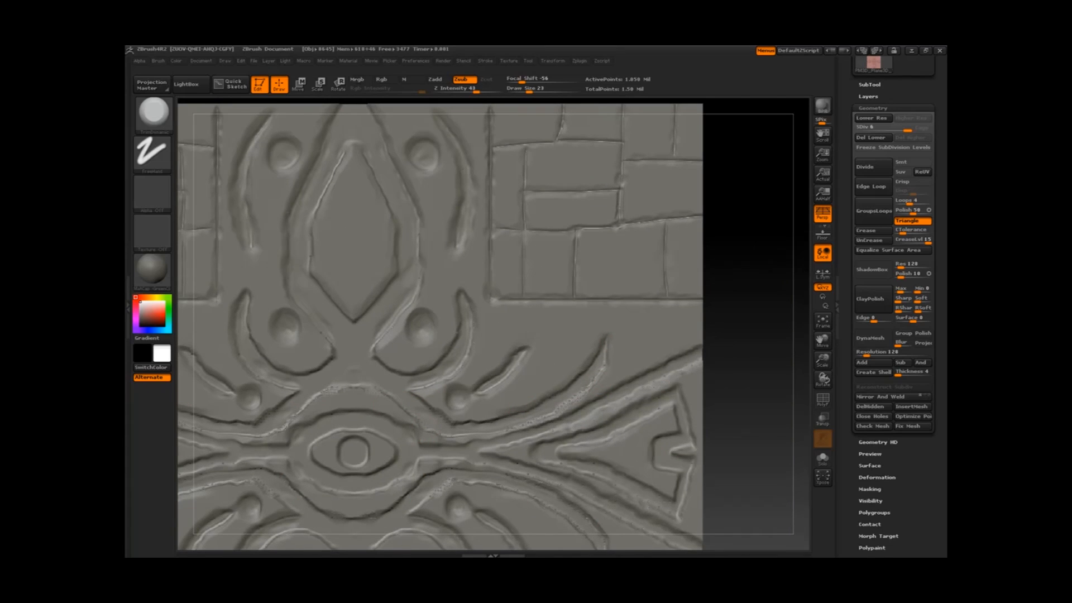
drag(364, 440, 366, 463)
mouse_move(760, 346)
alt+mouse_down()
mouse_move(748, 175)
mouse_move(712, 296)
alt+mouse_up()
Roughen the grooves between the bricks with the ClayTubes brush, then reduce its draw size to 12.
key(b)
click(561, 366)
alt+drag(712, 235, 699, 172)
key(space)
click(546, 240)
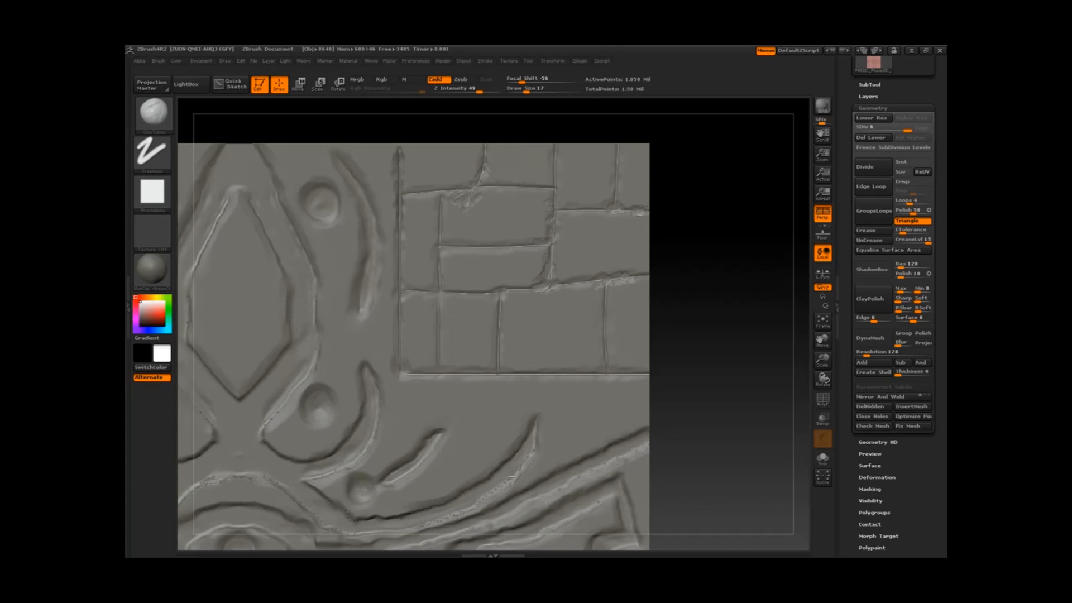
key(space)
click(720, 187)
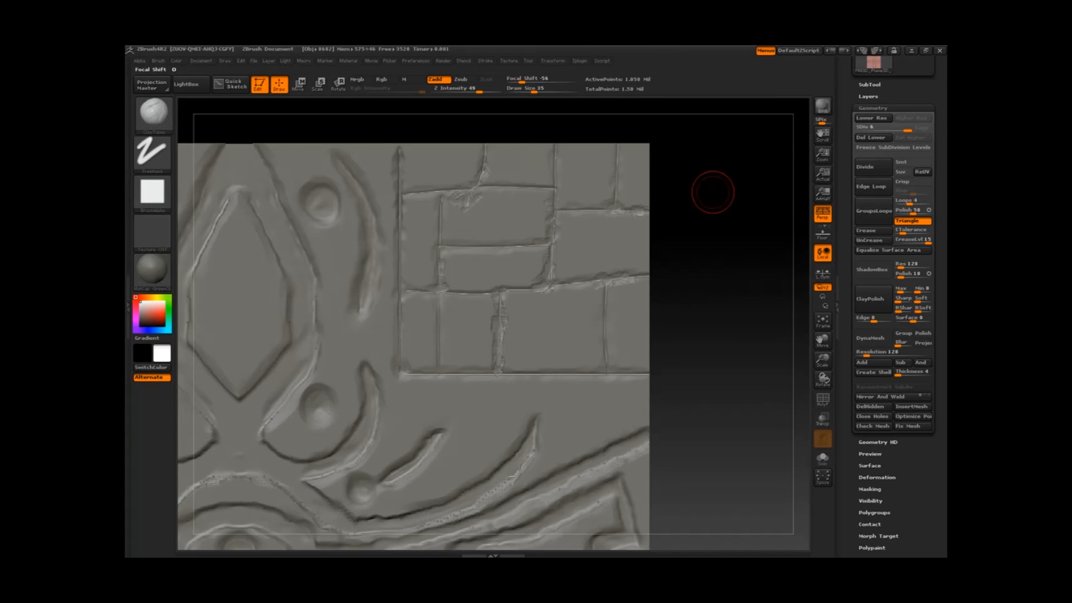
alt+drag(734, 183, 766, 196)
key(space)
click(463, 257)
Try ClayTubes strokes around the diamond and undo them.
drag(414, 245, 408, 305)
key(ctrl+z)
drag(303, 277, 308, 312)
key(ctrl+z)
key(ctrl+z)
Reselect the ClayTubes brush and add rough chipped damage along the inside edges of the upper diamond.
key(b)
key(c)
key(t)
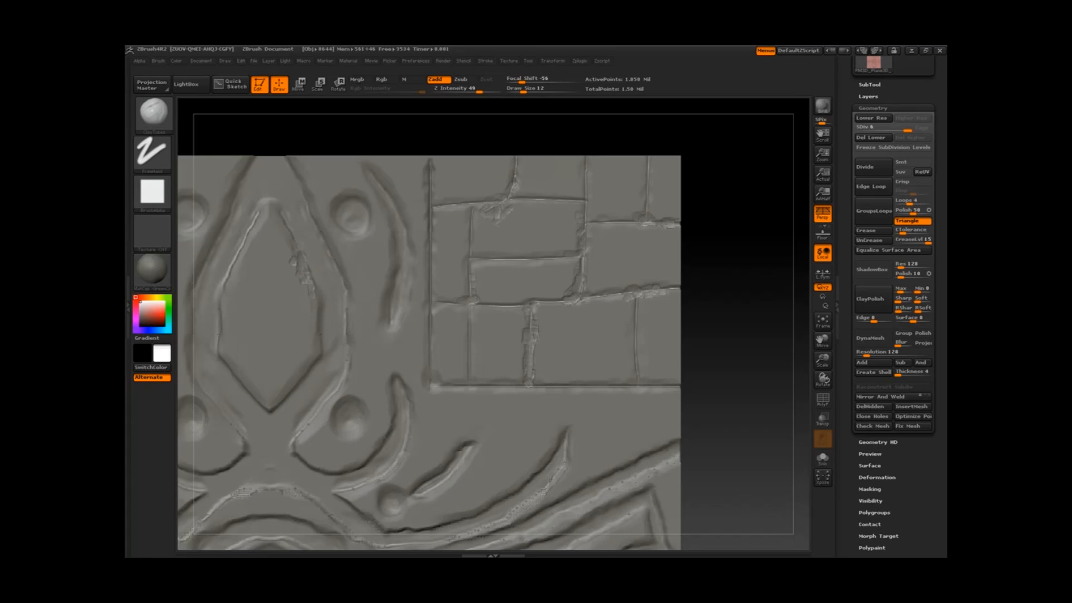
drag(301, 296, 291, 305)
alt+drag(726, 245, 791, 190)
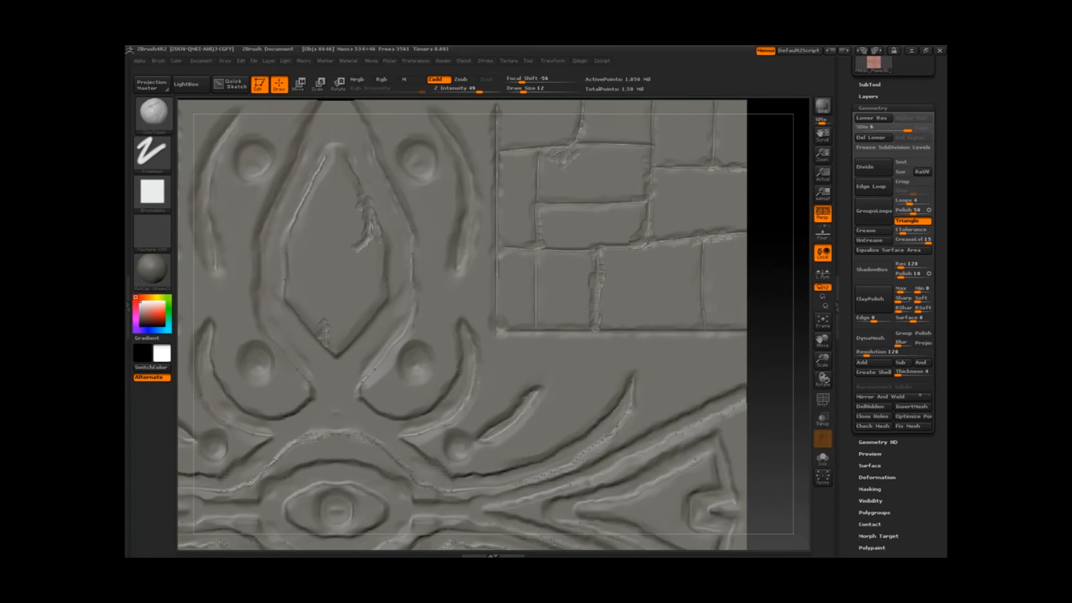
alt+drag(776, 324, 783, 261)
Add chipped clay damage to the curls, the central eye and the side wedges.
drag(424, 293, 455, 351)
alt+drag(764, 337, 805, 266)
drag(407, 363, 389, 348)
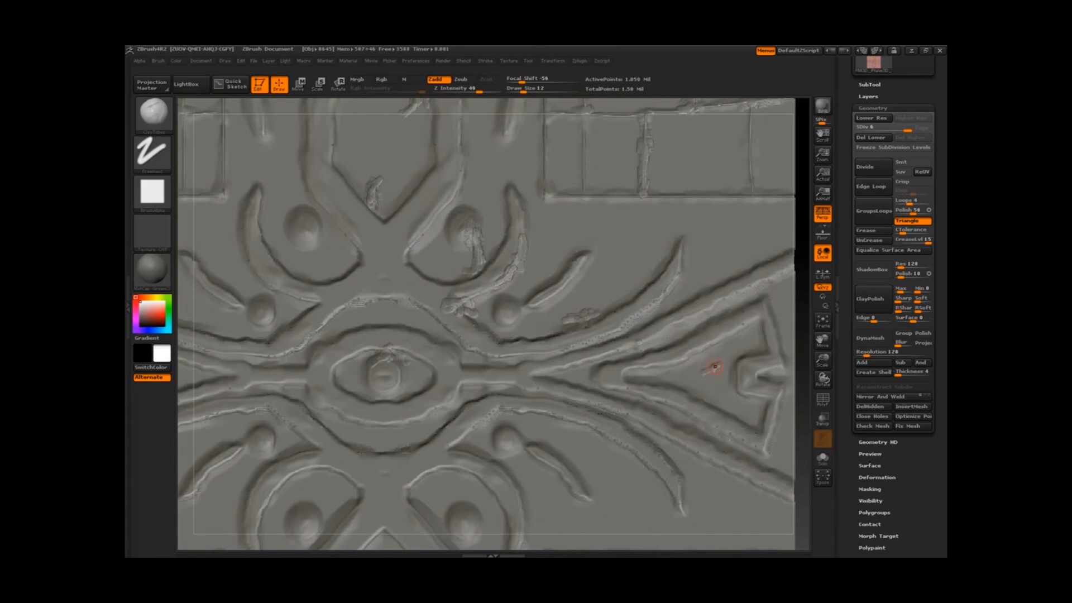
alt+drag(802, 349, 794, 298)
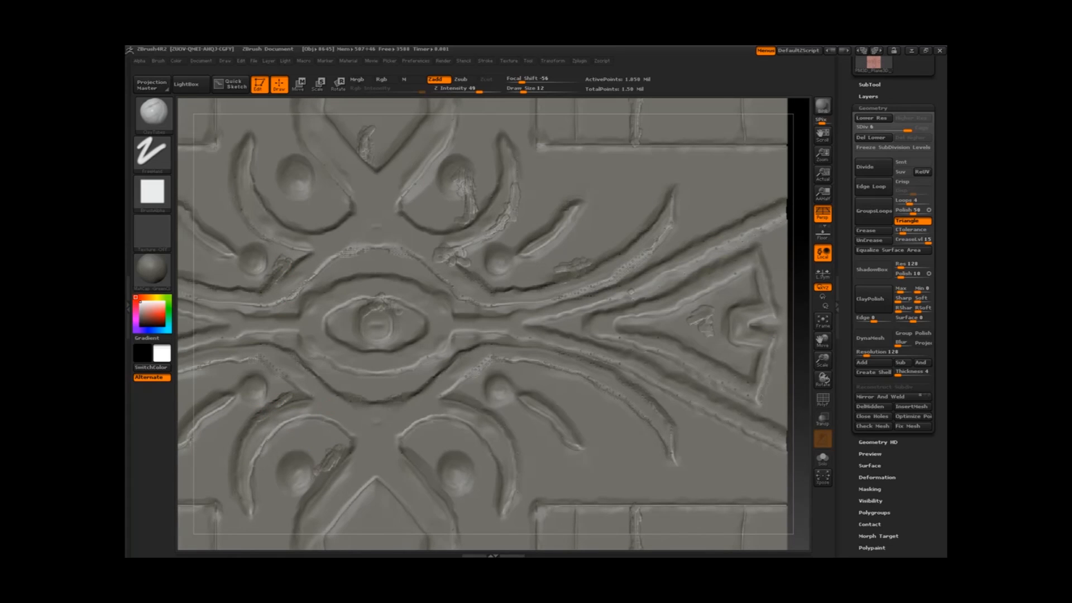
alt+drag(800, 346, 770, 335)
ctrl+right_drag(374, 374, 325, 374)
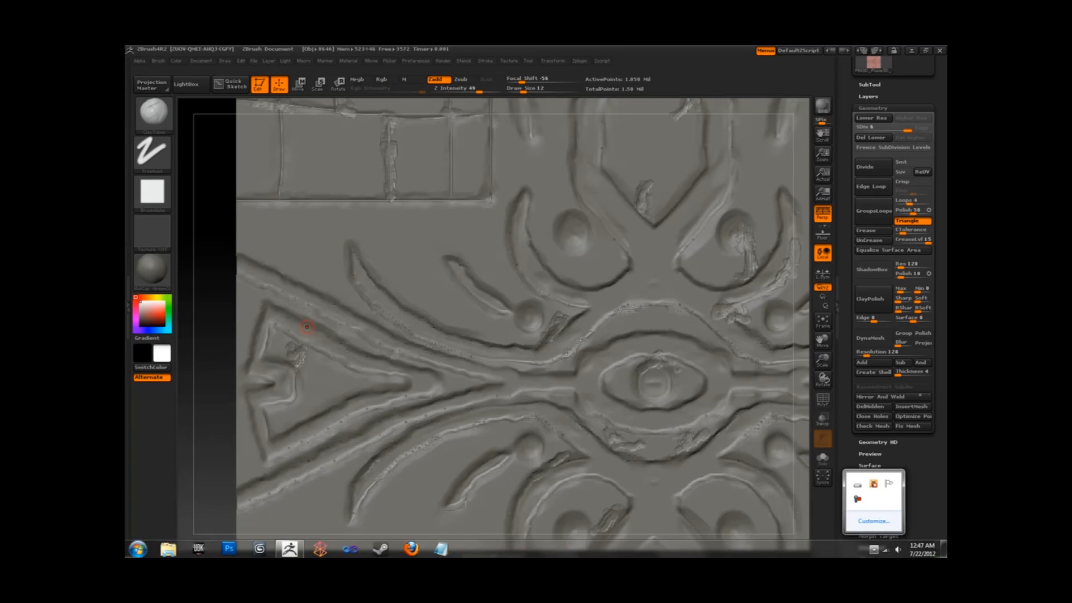
Expand the surface options and try the SoftConcrete brush.
click(869, 465)
alt+drag(801, 335, 749, 263)
alt+drag(743, 301, 601, 361)
key(b)
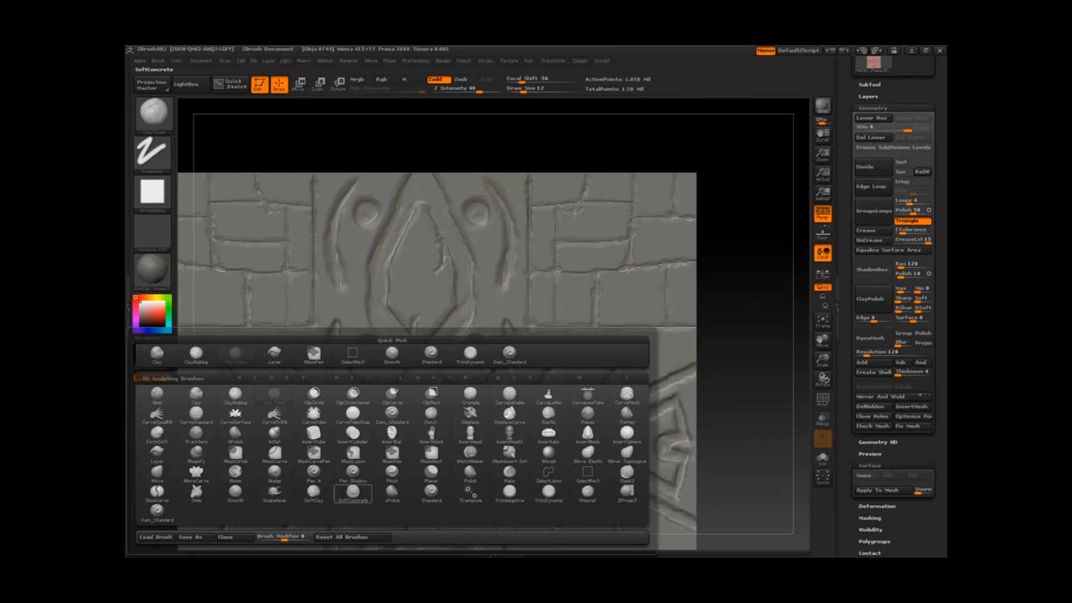
click(352, 494)
key(b)
key(space)
Switch to the Rake brush and scratch vertical marks down the groove between two bricks in the upper-right block.
key(b)
click(742, 473)
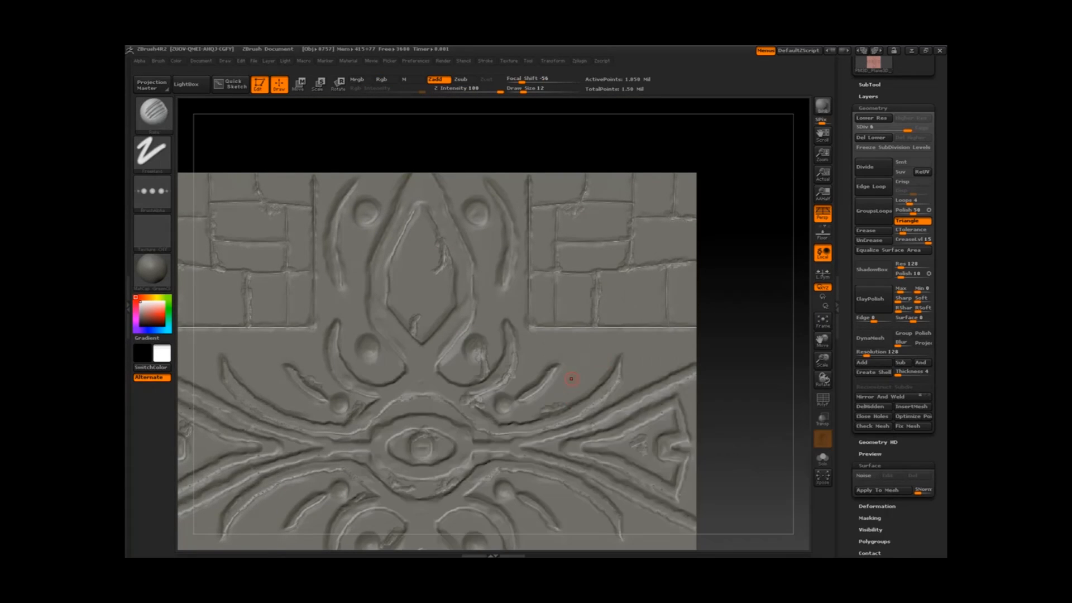
drag(595, 275, 594, 321)
key(space)
key(ctrl)
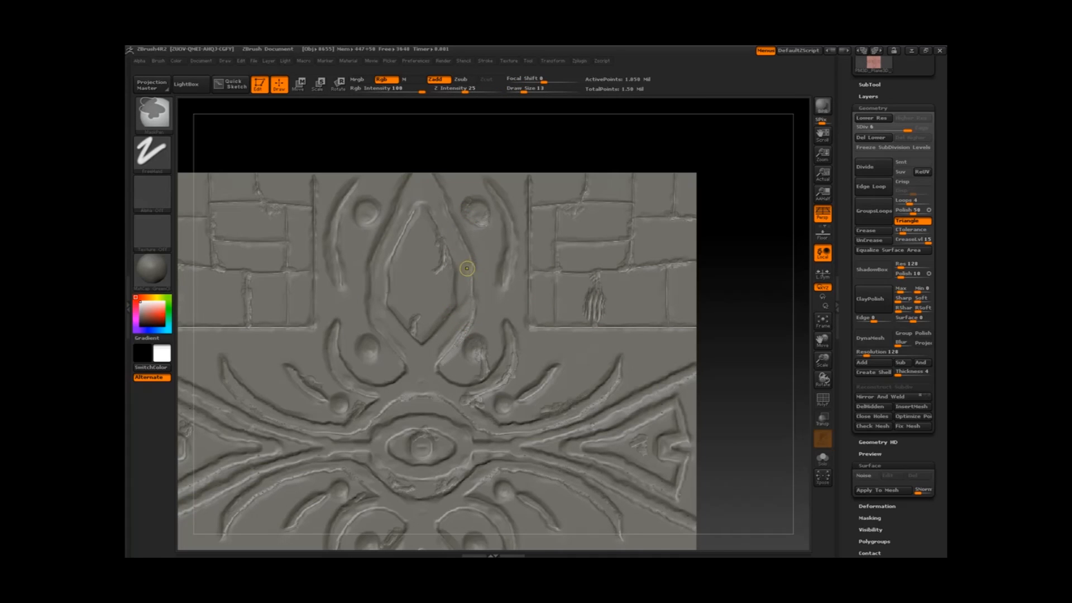
key(space)
key(space)
Switch to the Noise brush and enlarge its draw size to 177.
key(b)
click(691, 416)
alt+drag(732, 290, 726, 234)
key(space)
drag(578, 228, 620, 234)
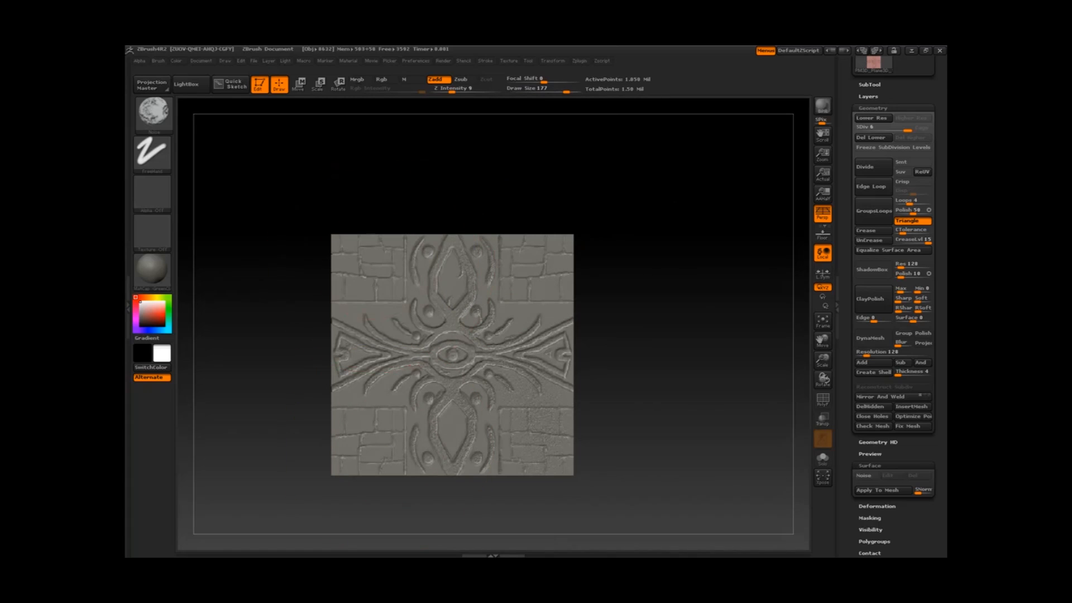
Try broad noise strokes over the panel and undo them.
key(ctrl+z)
alt+drag(642, 195, 647, 240)
key(ctrl+z)
drag(537, 371, 620, 352)
key(ctrl+z)
key(ctrl+z)
Brush patches of noise texture onto the upper-left bricks and parts of the ornament with a draw size of 37.
alt+drag(704, 313, 688, 264)
drag(290, 212, 360, 257)
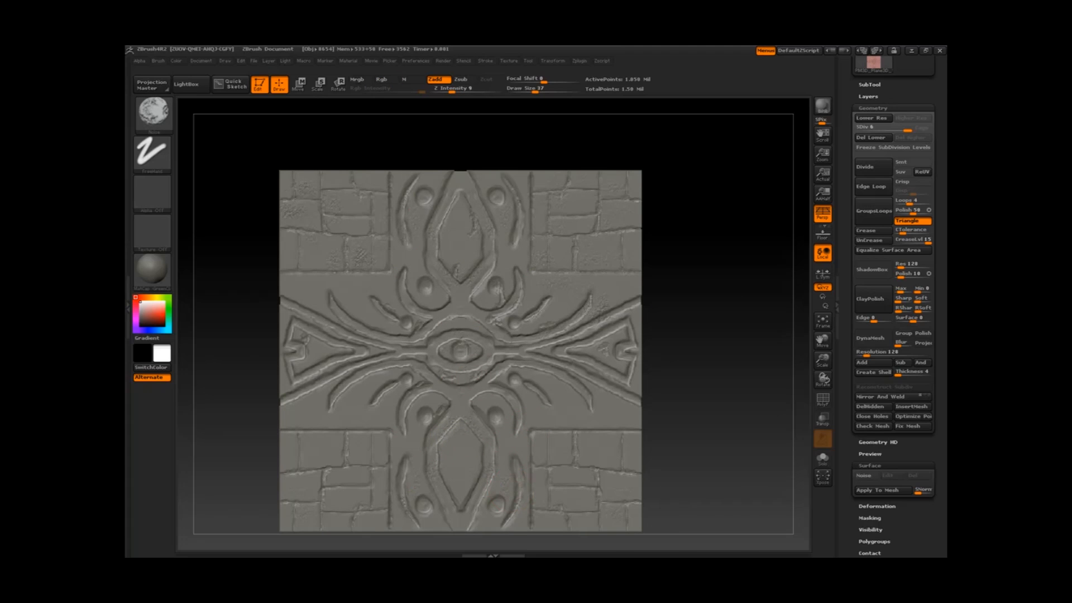
alt+drag(698, 224, 702, 238)
Try strokes with other brushes between the curved tendrils around the eye and undo them.
key(space)
click(483, 272)
click(562, 428)
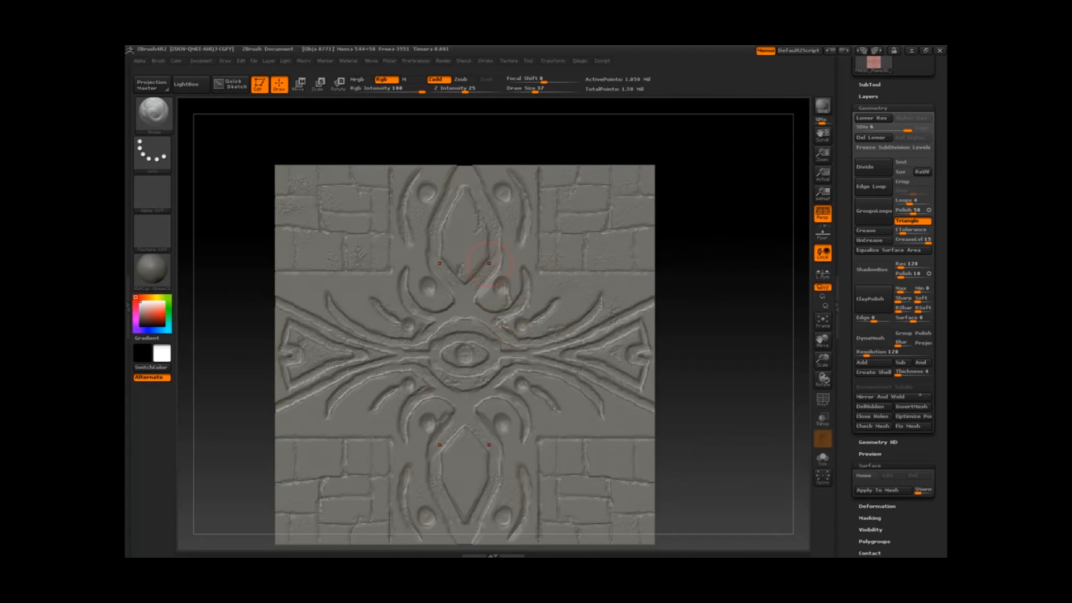
key(space)
click(507, 295)
click(522, 393)
drag(570, 304, 572, 299)
key(space)
drag(527, 337, 516, 337)
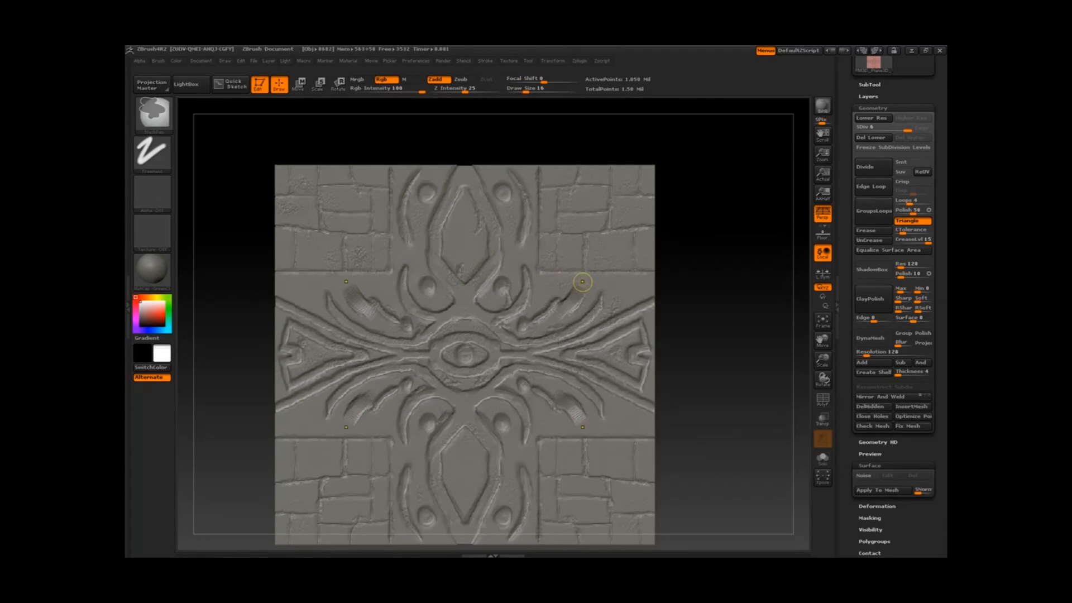
key(ctrl+z)
Carve a small dimple into the lower inner brick of the upper-right block and undo the extra strokes across the bricks.
drag(553, 255, 556, 261)
drag(610, 210, 561, 213)
shift+drag(562, 214, 644, 228)
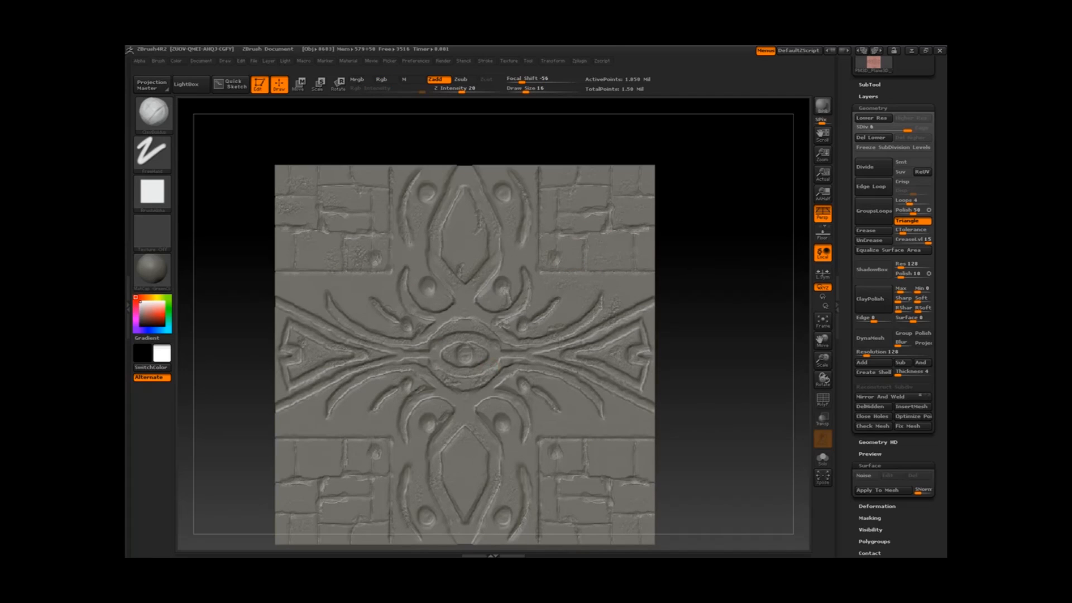
key(ctrl+z)
key(ctrl+z)
Try another brush on the upper-right bricks and undo its stroke.
key(b)
click(875, 357)
drag(597, 210, 591, 240)
key(ctrl+z)
key(space)
alt+drag(258, 288, 261, 270)
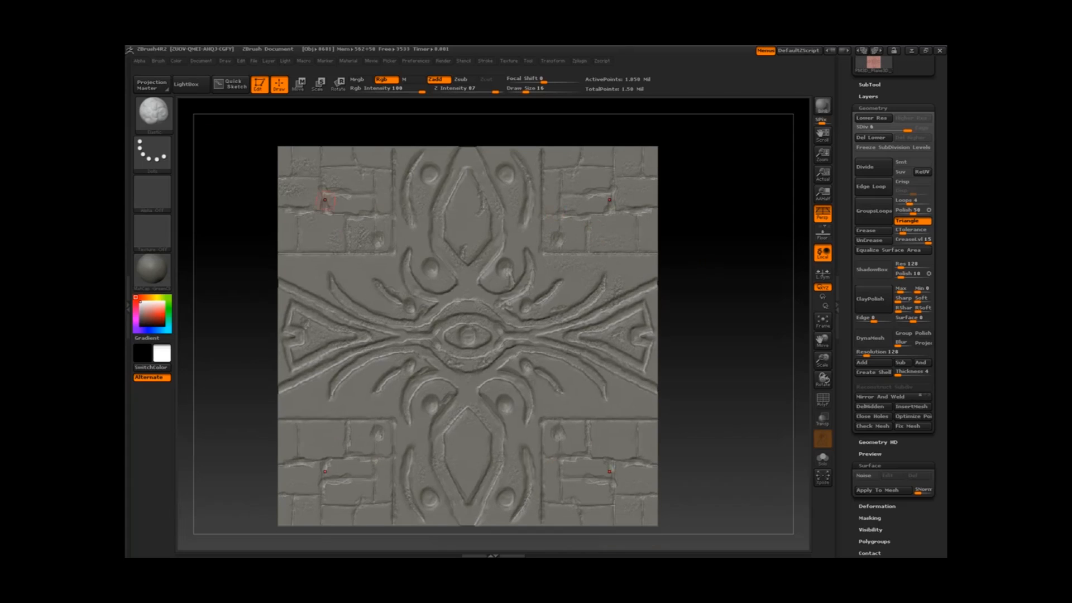
Apply the MatCap GreenClay material and set the paint colour to a medium grey with RGB 115, 115, 115.
click(152, 269)
click(635, 316)
click(152, 269)
click(204, 281)
drag(235, 313, 228, 287)
drag(140, 311, 140, 315)
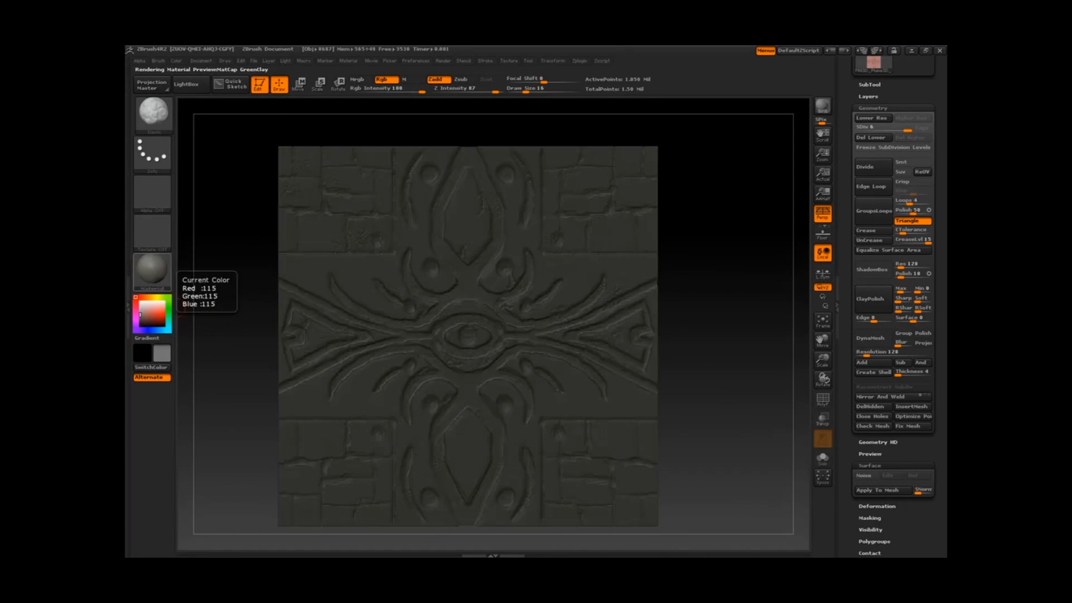
Switch to the Standard brush and turn off Zadd so that it paints colour only.
key(b)
key(s)
key(t)
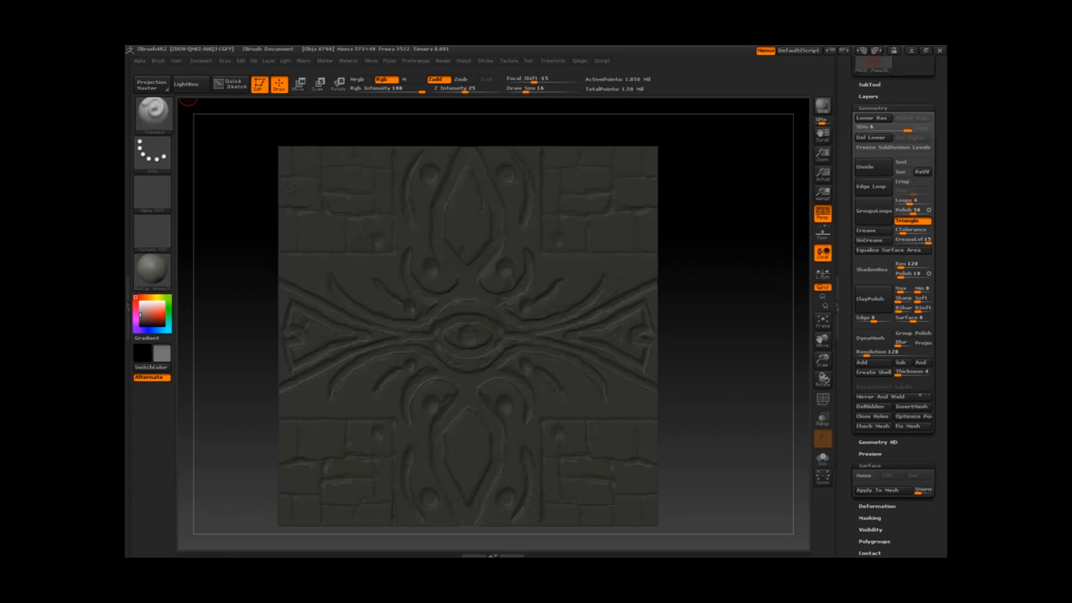
click(437, 79)
Paint the inside of the upper diamond and the ring around the eye light grey, using a draw size of 20.
alt+drag(411, 134, 387, 185)
mouse_move(212, 224)
alt+mouse_down()
mouse_move(143, 305)
mouse_move(203, 303)
alt+mouse_up()
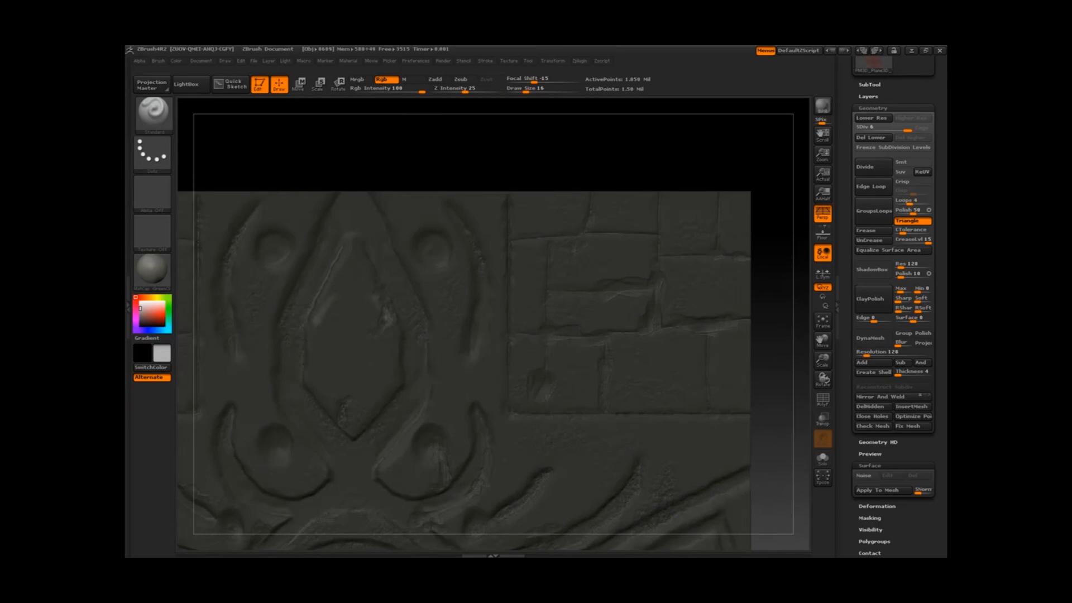
drag(378, 302, 358, 257)
key(space)
drag(375, 323, 382, 324)
mouse_move(359, 268)
mouse_down()
mouse_move(382, 321)
mouse_move(372, 405)
mouse_move(356, 319)
mouse_up()
alt+drag(340, 492, 351, 363)
drag(338, 400, 273, 441)
alt+drag(279, 447, 256, 363)
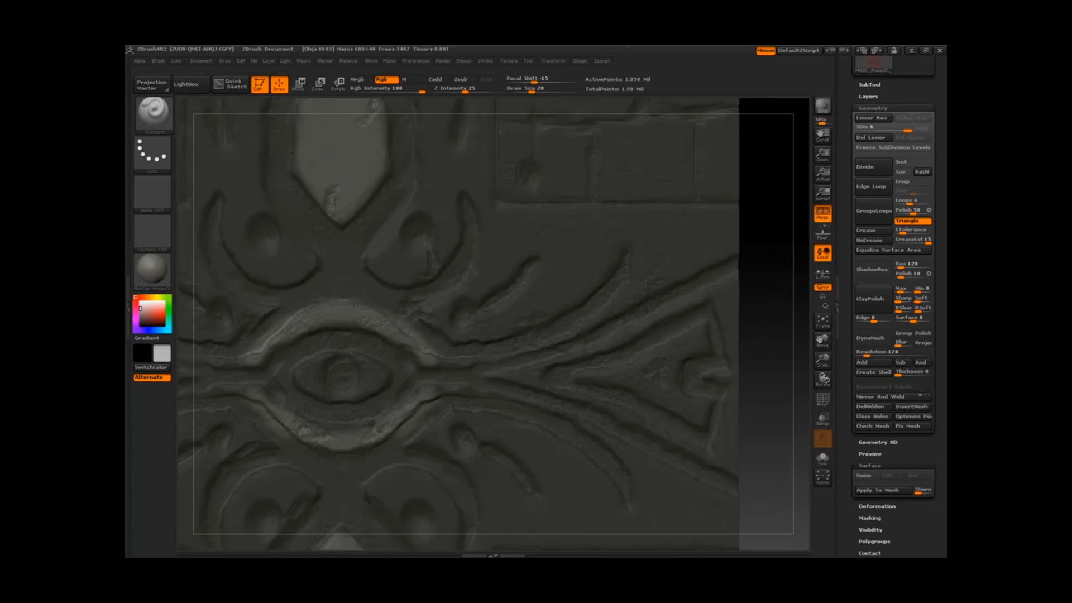
Brush light grey onto the raised bands extending from the eye and undo the last strokes.
alt+drag(778, 326, 771, 318)
alt+drag(399, 301, 412, 321)
key(ctrl+z)
key(ctrl+z)
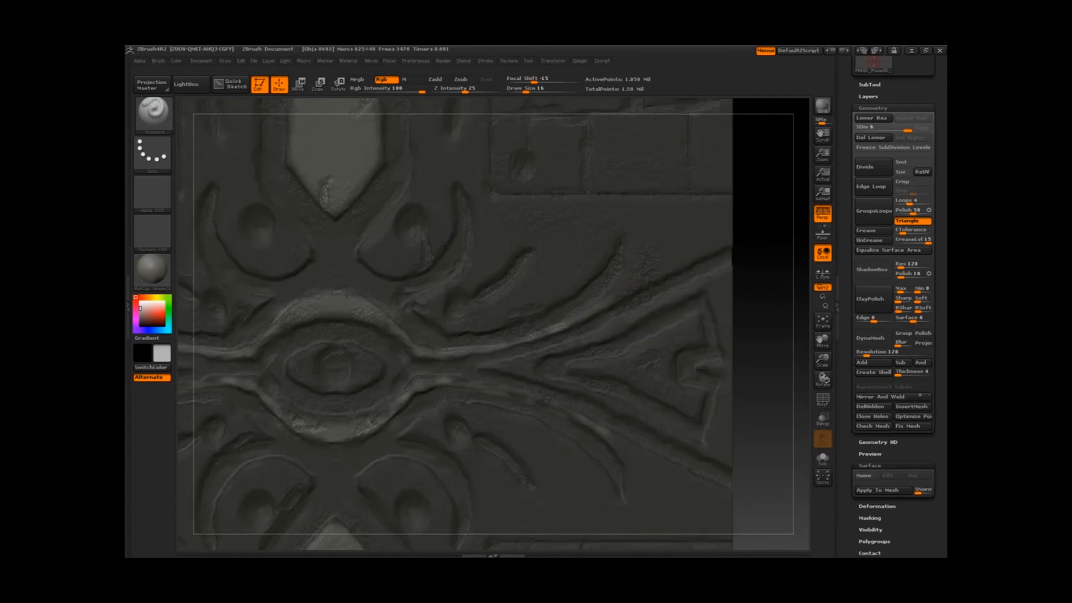
Paint the arrow-shaped wing beside the eye and its outer raised bands light grey.
mouse_move(516, 359)
mouse_down()
mouse_move(719, 274)
mouse_move(727, 368)
mouse_up()
key(bracketright)
key(space)
click(684, 427)
click(723, 283)
key(space)
key(space)
click(646, 365)
drag(574, 368, 701, 322)
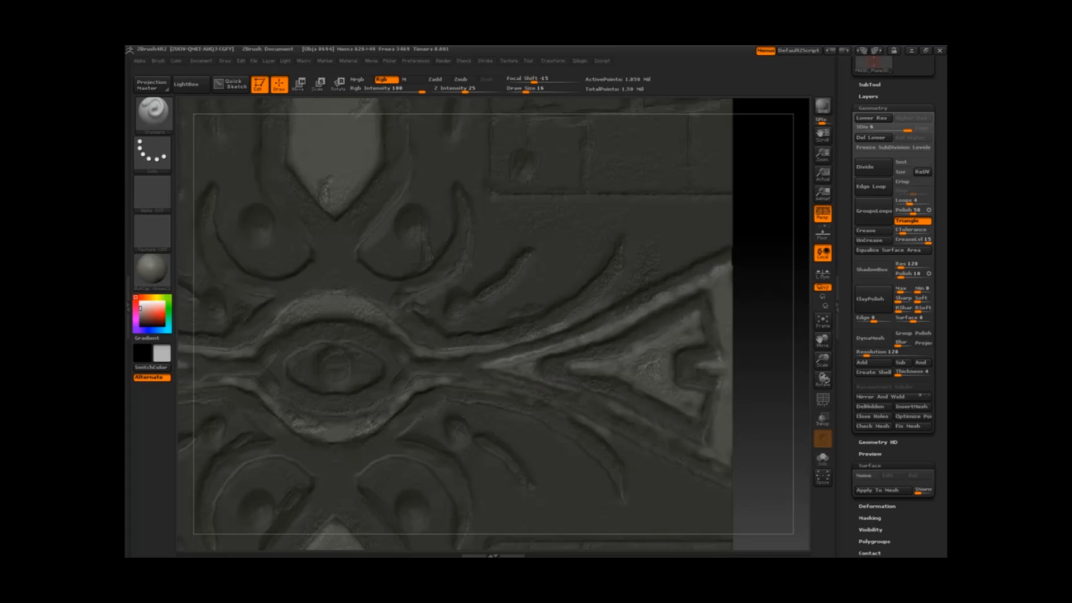
Paint the flat background between the tendrils and the upper-right brick block light grey with a draw size of 47.
mouse_move(422, 301)
mouse_down()
mouse_move(480, 323)
mouse_move(527, 282)
mouse_move(602, 260)
mouse_move(573, 226)
mouse_move(712, 212)
mouse_up()
key(space)
key(space)
mouse_move(771, 391)
alt+mouse_down()
mouse_move(770, 251)
mouse_move(770, 399)
alt+mouse_up()
drag(740, 278, 690, 306)
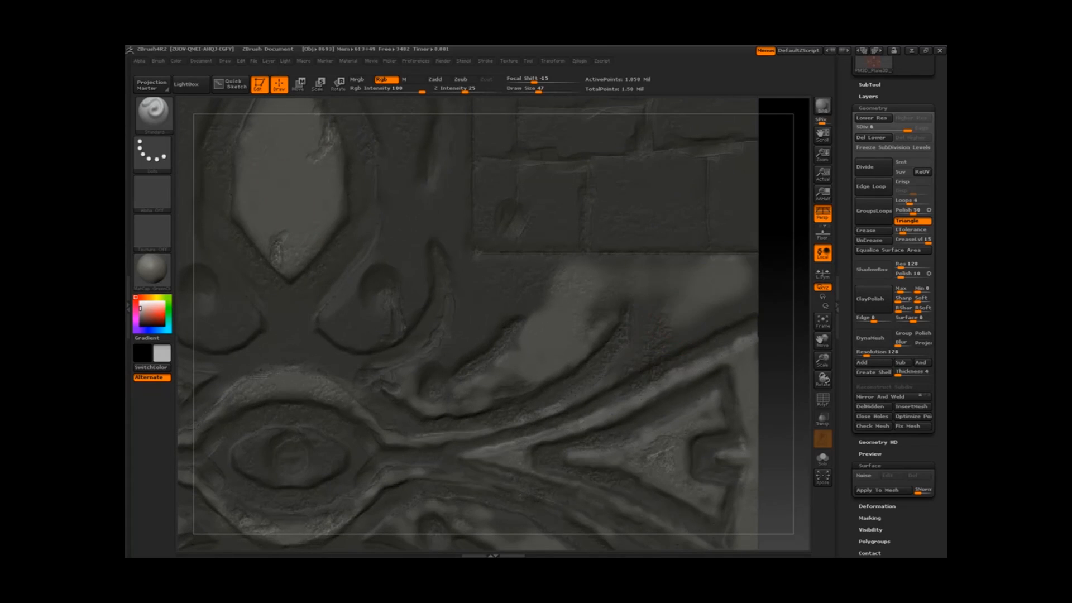
drag(653, 342, 628, 358)
key(space)
drag(650, 294, 640, 293)
mouse_move(744, 298)
mouse_down()
mouse_move(675, 339)
mouse_move(697, 335)
mouse_move(666, 318)
mouse_up()
Fill the remaining dark background around the tendril tips with light grey, reducing the draw size to 22.
key(space)
click(696, 304)
key(space)
key(space)
mouse_move(662, 355)
mouse_down()
mouse_move(740, 313)
mouse_move(628, 279)
mouse_up()
alt+drag(773, 335, 845, 368)
key(space)
drag(527, 390, 523, 389)
drag(558, 361, 533, 384)
drag(536, 338, 529, 364)
drag(518, 376, 500, 388)
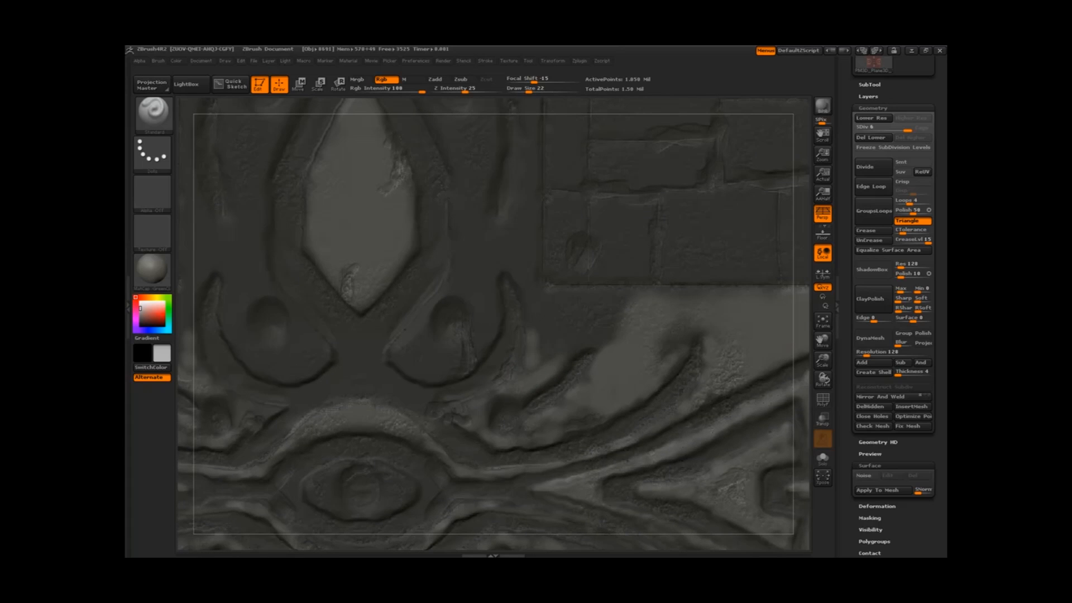
Paint the background around the knobs and curved ridges between the upper diamond and the brick block light grey.
drag(545, 357, 614, 305)
mouse_move(718, 290)
mouse_down()
mouse_move(592, 303)
mouse_move(528, 268)
mouse_up()
drag(481, 342, 487, 293)
mouse_move(422, 331)
mouse_down()
mouse_move(410, 356)
mouse_move(448, 370)
mouse_up()
drag(444, 292, 429, 308)
key(space)
drag(475, 267, 471, 267)
mouse_move(469, 313)
alt+mouse_down()
mouse_move(505, 330)
mouse_move(555, 412)
alt+mouse_up()
mouse_move(565, 366)
mouse_down()
mouse_move(550, 265)
mouse_move(574, 240)
mouse_up()
mouse_move(608, 340)
mouse_down()
mouse_move(617, 226)
mouse_move(617, 252)
mouse_up()
drag(498, 148, 498, 131)
mouse_move(498, 145)
alt+mouse_down()
mouse_move(492, 250)
mouse_move(532, 345)
mouse_move(558, 273)
mouse_move(532, 249)
mouse_move(595, 283)
mouse_move(591, 230)
alt+mouse_up()
mouse_move(564, 184)
alt+mouse_down()
mouse_move(553, 131)
mouse_move(556, 173)
alt+mouse_up()
Choose a dark brown, set the draw size to 15, and darken the inner vertical groove of the upper-right brick block.
click(151, 297)
drag(157, 319, 154, 322)
drag(533, 91, 525, 92)
alt+drag(721, 268, 720, 296)
drag(438, 273, 438, 319)
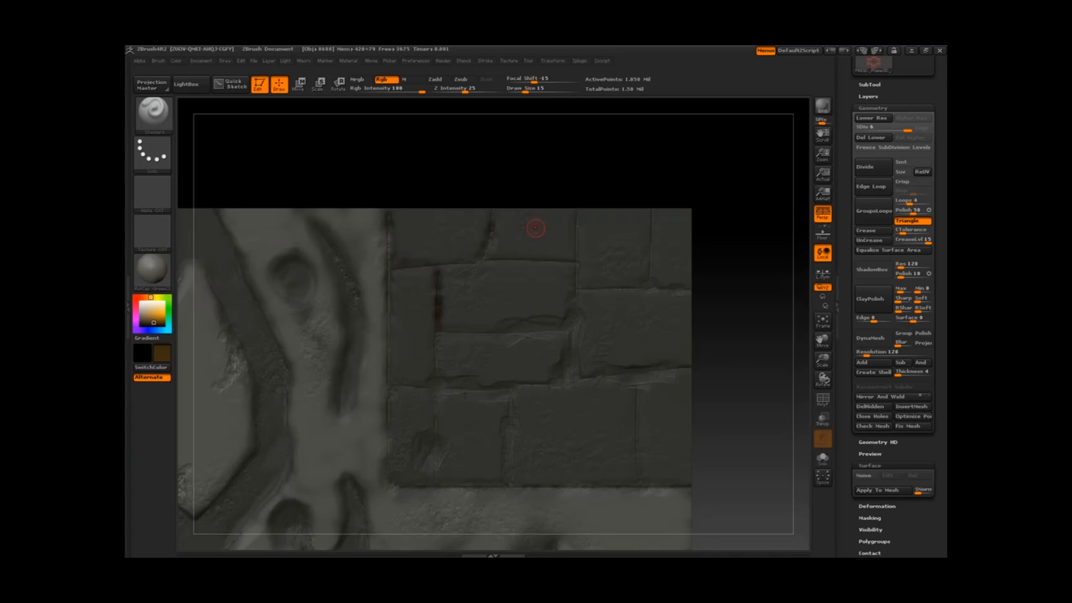
Paint the other grooves between the upper-right bricks dark brown, using a draw size of 12.
mouse_move(491, 224)
mouse_down()
mouse_move(482, 256)
mouse_move(505, 270)
mouse_move(558, 259)
mouse_up()
key(space)
key(space)
drag(578, 213, 578, 241)
mouse_move(652, 214)
mouse_down()
mouse_move(653, 277)
mouse_move(667, 221)
mouse_up()
key(space)
drag(603, 288, 640, 288)
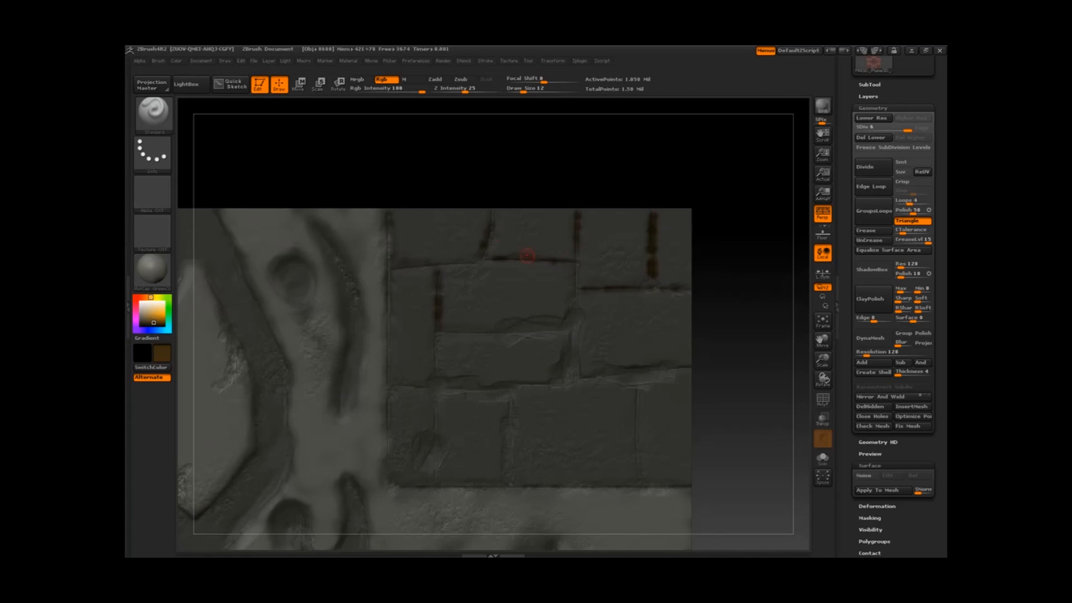
drag(578, 267, 577, 287)
drag(636, 416, 640, 478)
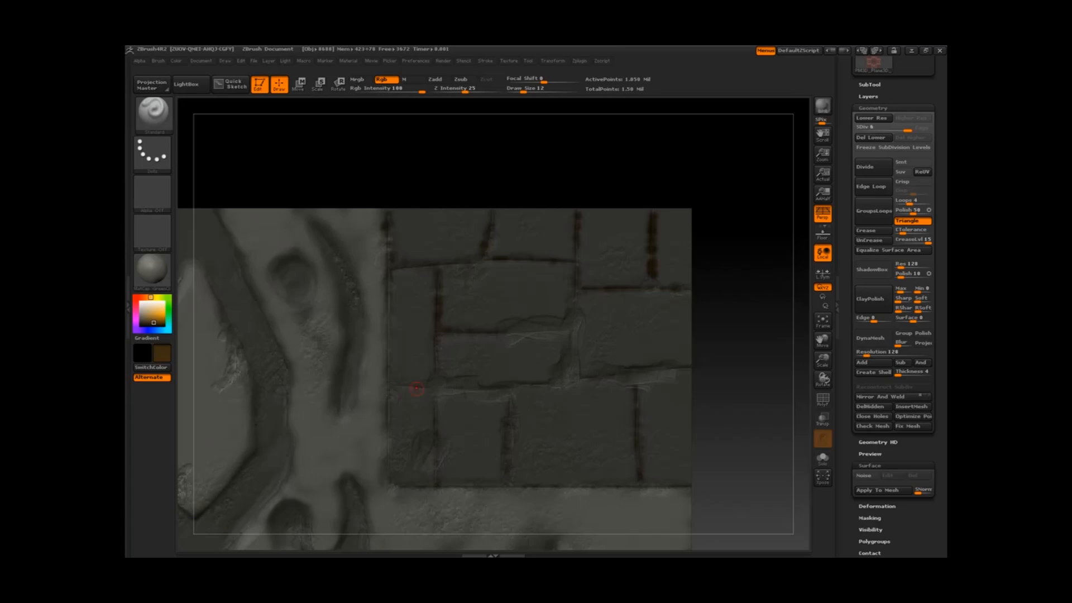
Choose a light grey and brush a highlight onto the top inner brick of the upper-right block.
click(141, 317)
click(140, 309)
drag(455, 228, 423, 244)
key(space)
mouse_move(551, 326)
mouse_down()
mouse_move(598, 321)
mouse_move(546, 300)
mouse_move(488, 299)
mouse_up()
key(space)
key(space)
click(547, 301)
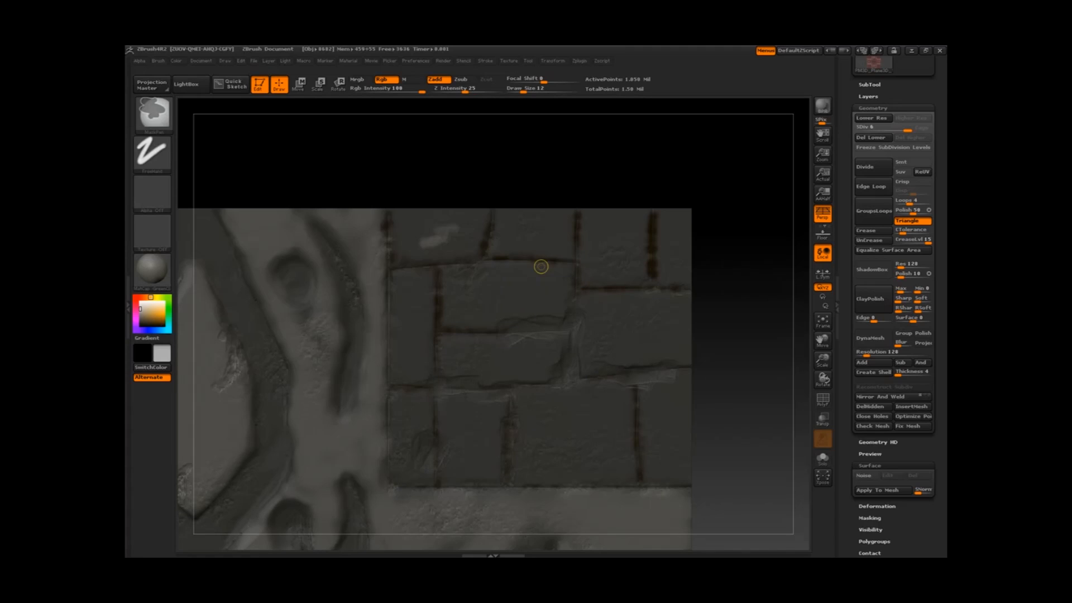
drag(743, 290, 720, 313)
click(152, 154)
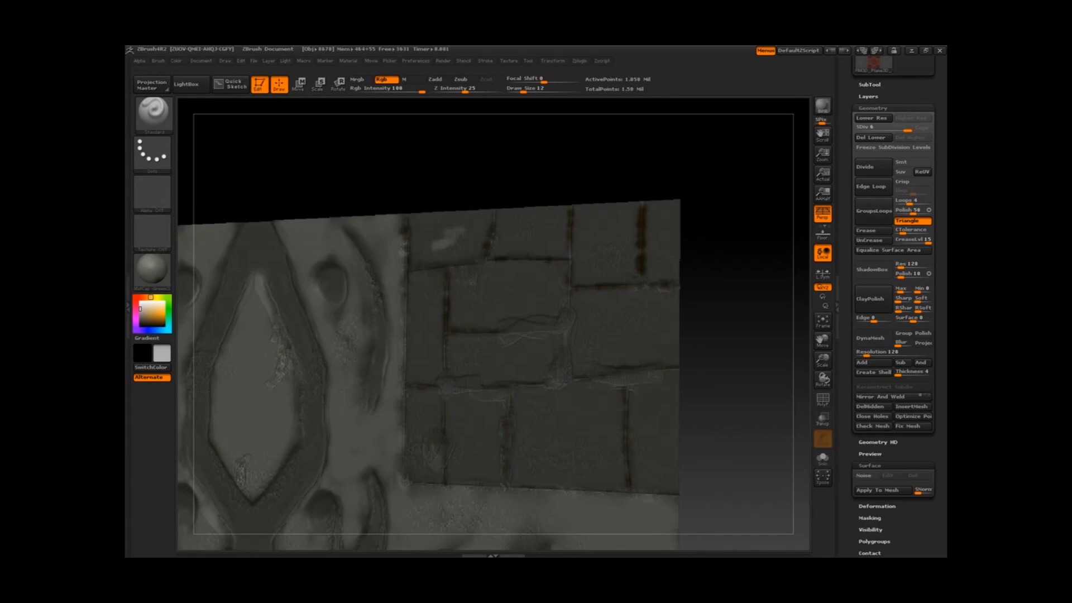
shift+drag(536, 167, 519, 181)
Paint light grey highlights along the chipped brick edges and cracks in the middle of the upper-right block.
drag(442, 385, 471, 389)
drag(568, 373, 575, 325)
drag(509, 331, 550, 328)
Choose a darker grey, set the draw size to 23, and paint over the highlighted brick edges, cracks and the dimple.
click(140, 313)
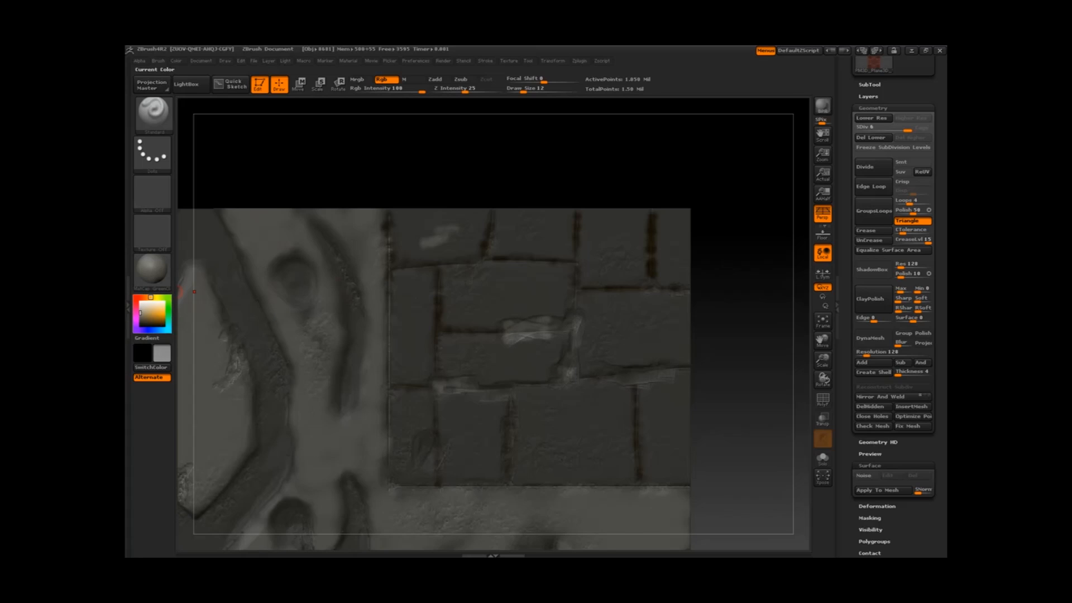
click(140, 318)
drag(441, 236, 426, 246)
mouse_move(580, 325)
mouse_down()
mouse_move(568, 373)
mouse_move(573, 323)
mouse_move(533, 327)
mouse_move(554, 325)
mouse_up()
click(530, 91)
click(153, 154)
drag(572, 369, 567, 381)
drag(613, 380, 662, 377)
drag(553, 335, 546, 336)
mouse_move(440, 384)
mouse_down()
mouse_move(500, 393)
mouse_move(463, 382)
mouse_up()
drag(427, 443, 424, 459)
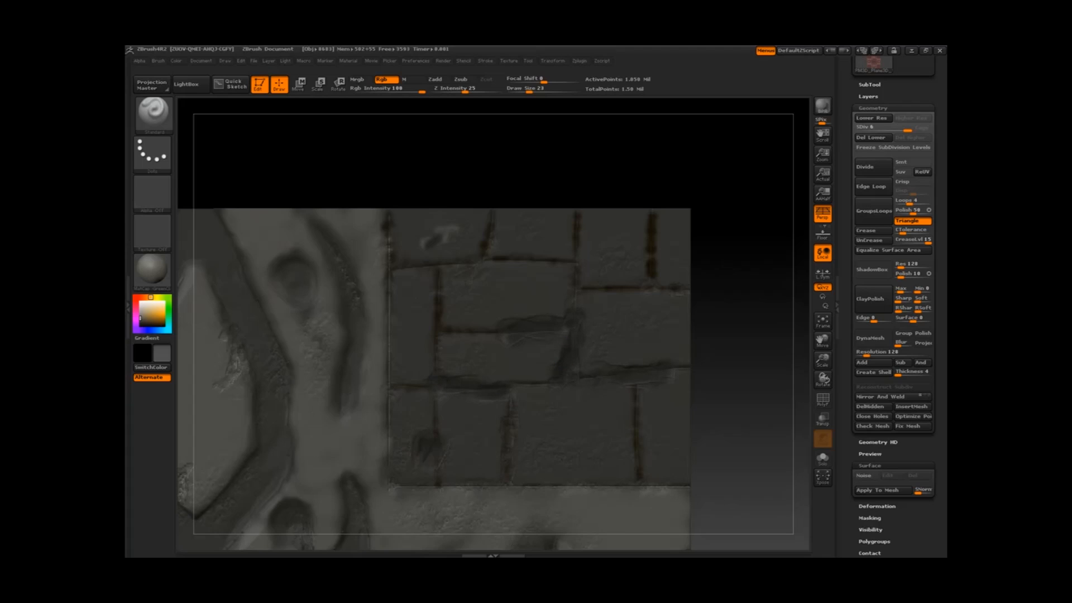
Adjust the grey and blend it over the chipped brick edges and the light patch on the top inner brick.
drag(474, 271, 463, 277)
click(140, 313)
click(140, 315)
mouse_move(577, 325)
mouse_down()
mouse_move(566, 373)
mouse_move(515, 329)
mouse_up()
drag(644, 380, 661, 376)
drag(446, 233, 447, 242)
drag(458, 229, 439, 233)
drag(430, 238, 422, 243)
Choose a dark brown, set the draw size to 10, and paint the crack and groove between the middle bricks.
click(150, 323)
key(space)
drag(516, 396, 507, 395)
drag(500, 333, 524, 331)
mouse_move(577, 303)
mouse_down()
mouse_move(574, 330)
mouse_move(507, 331)
mouse_up()
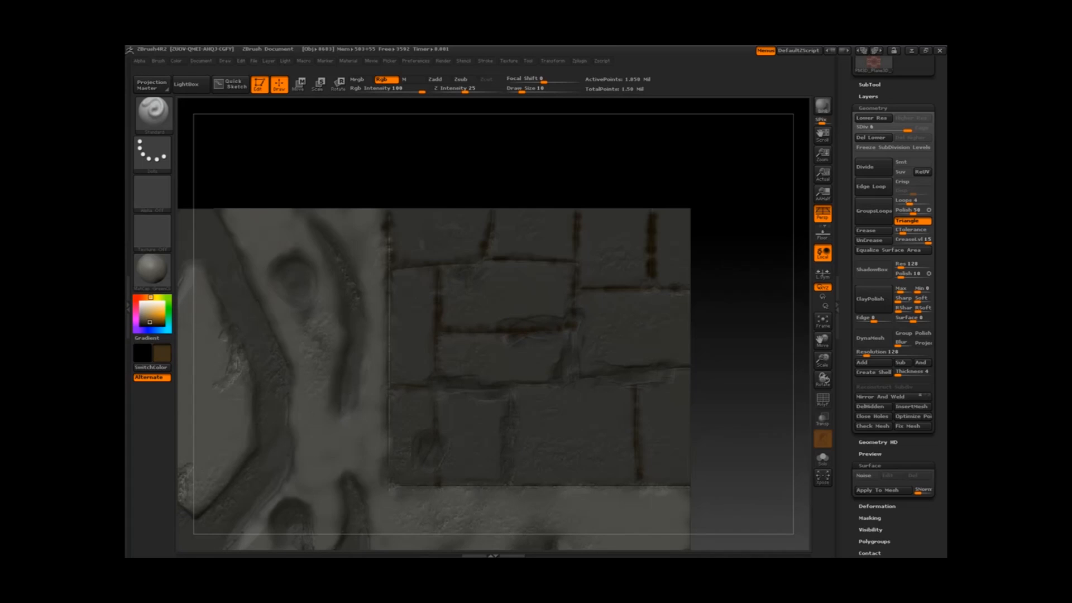
Paint dark brown along the remaining brick grooves and the border of the upper-right brick block.
drag(506, 483, 506, 392)
alt+right_drag(495, 413, 490, 397)
mouse_move(382, 307)
mouse_down()
mouse_move(385, 472)
mouse_move(625, 474)
mouse_up()
mouse_move(637, 464)
ctrl+right_down()
mouse_move(650, 352)
mouse_move(763, 199)
ctrl+right_up()
ctrl+right_drag(763, 199, 763, 311)
Set the brush's focal shift to -45 and paint dark brown into the curved groove beside the brick block.
alt+right_drag(329, 333, 375, 468)
key(space)
drag(346, 197, 344, 230)
drag(341, 220, 348, 220)
key(space)
drag(301, 284, 303, 285)
mouse_move(345, 193)
mouse_down()
mouse_move(281, 343)
mouse_move(287, 434)
mouse_move(303, 409)
mouse_move(328, 495)
mouse_up()
key(space)
drag(424, 415, 385, 251)
Paint dark brown into the curled and leaf-shaped ornament grooves beneath the upper-right brick block.
mouse_move(402, 307)
alt+right_down()
mouse_move(409, 185)
mouse_move(378, 319)
alt+right_up()
drag(470, 255, 480, 354)
right_drag(479, 354, 411, 388)
alt+right_drag(542, 189, 525, 66)
mouse_move(511, 360)
mouse_down()
mouse_move(502, 406)
mouse_move(522, 381)
mouse_move(524, 413)
mouse_up()
alt+right_drag(580, 431, 576, 324)
drag(591, 314, 536, 360)
drag(506, 522, 508, 544)
drag(511, 373, 526, 383)
drag(690, 341, 657, 377)
drag(439, 530, 509, 486)
drag(437, 478, 400, 498)
mouse_move(381, 441)
mouse_down()
mouse_move(382, 468)
mouse_move(407, 433)
mouse_up()
alt+right_drag(749, 321, 598, 254)
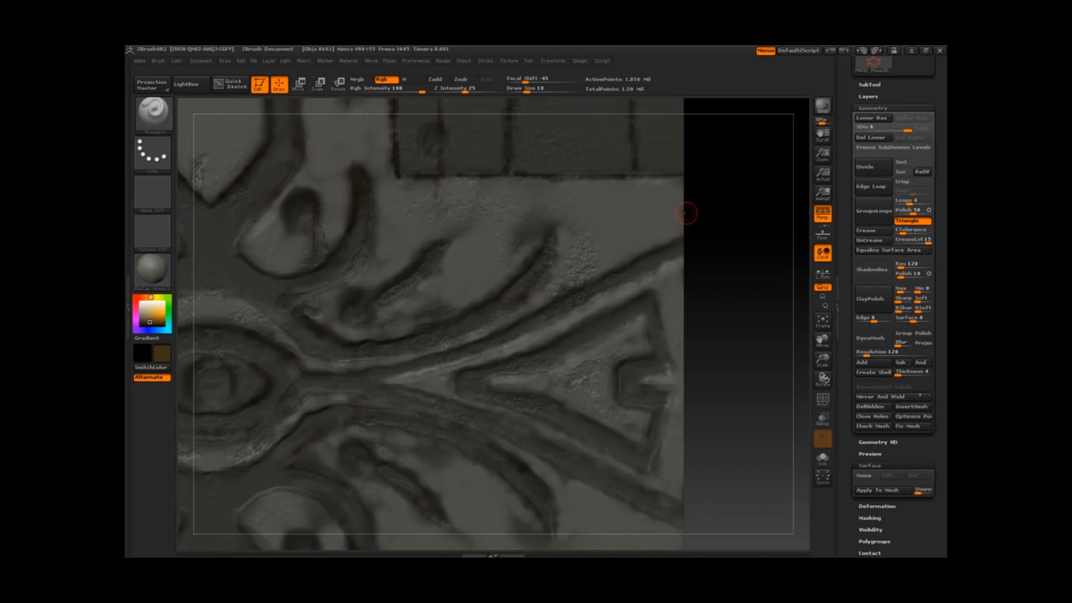
Paint dark brown along the outlines of the triangular ornament and the long grooves running from it to the central eye.
mouse_move(483, 370)
mouse_down()
mouse_move(460, 385)
mouse_move(558, 347)
mouse_up()
drag(612, 312, 644, 299)
drag(625, 365, 619, 386)
drag(651, 305, 665, 355)
drag(660, 390, 643, 384)
drag(544, 368, 621, 337)
drag(651, 274, 450, 362)
drag(386, 383, 449, 373)
drag(543, 329, 526, 337)
Soften and touch up the dark brown paint in the ornament grooves with a few more strokes.
mouse_move(743, 324)
ctrl+right_down()
mouse_move(693, 246)
mouse_move(721, 296)
mouse_move(803, 376)
ctrl+right_up()
mouse_move(409, 306)
shift+mouse_down()
mouse_move(438, 280)
mouse_move(406, 317)
shift+mouse_up()
drag(449, 211, 439, 239)
drag(492, 349, 497, 364)
ctrl+right_drag(787, 369, 718, 254)
alt+right_drag(718, 254, 658, 288)
ctrl+right_drag(659, 287, 696, 306)
mouse_move(720, 416)
alt+mouse_down()
mouse_move(729, 414)
mouse_move(732, 438)
mouse_move(747, 421)
alt+mouse_up()
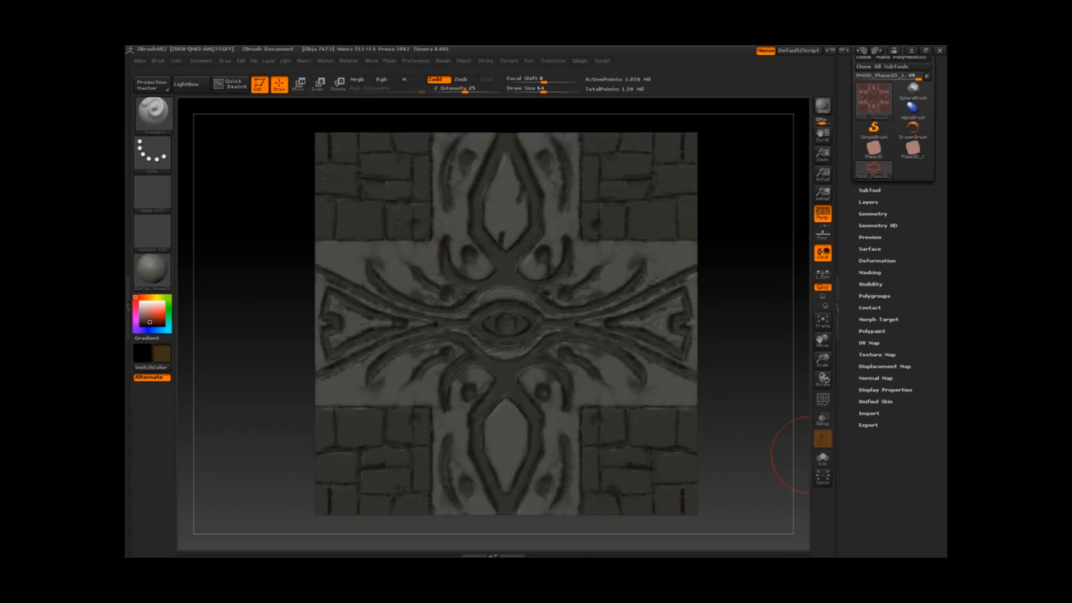
Create a new texture map from the panel's polypaint and clone it to the texture library.
click(877, 354)
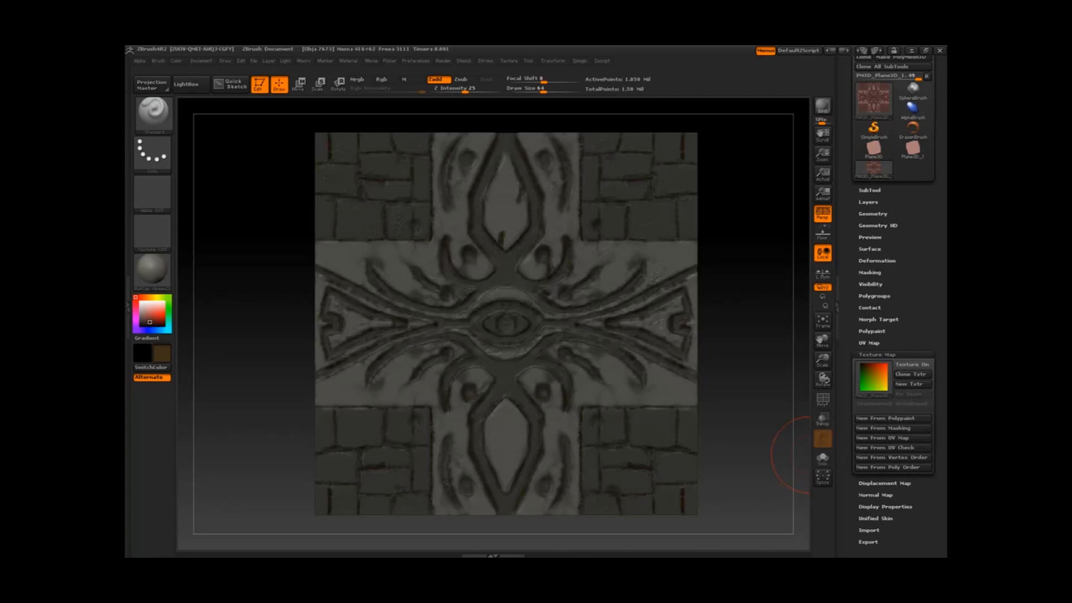
click(894, 418)
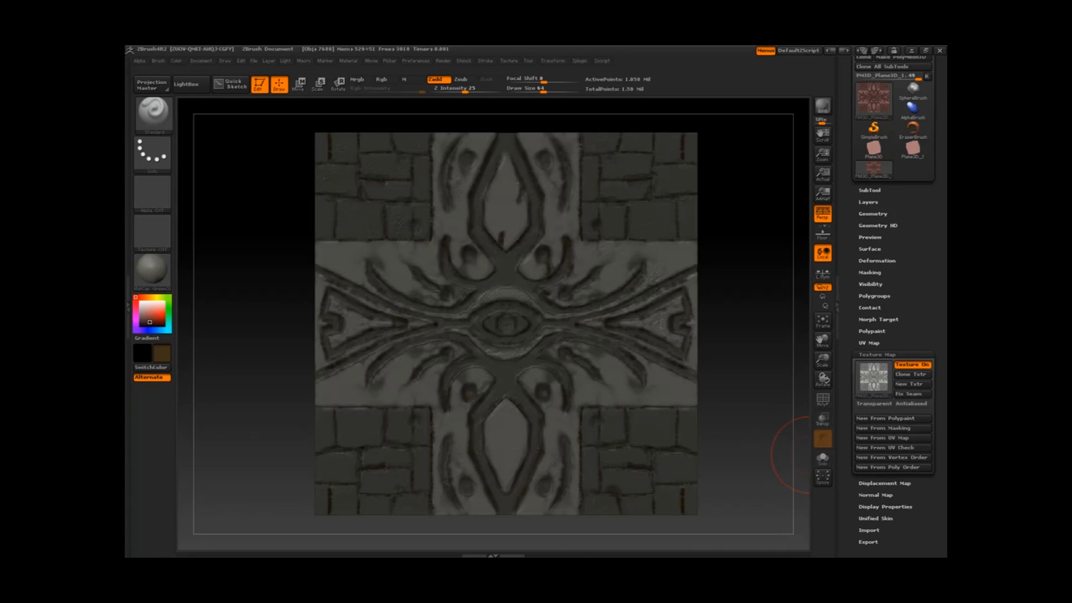
mouse_move(874, 377)
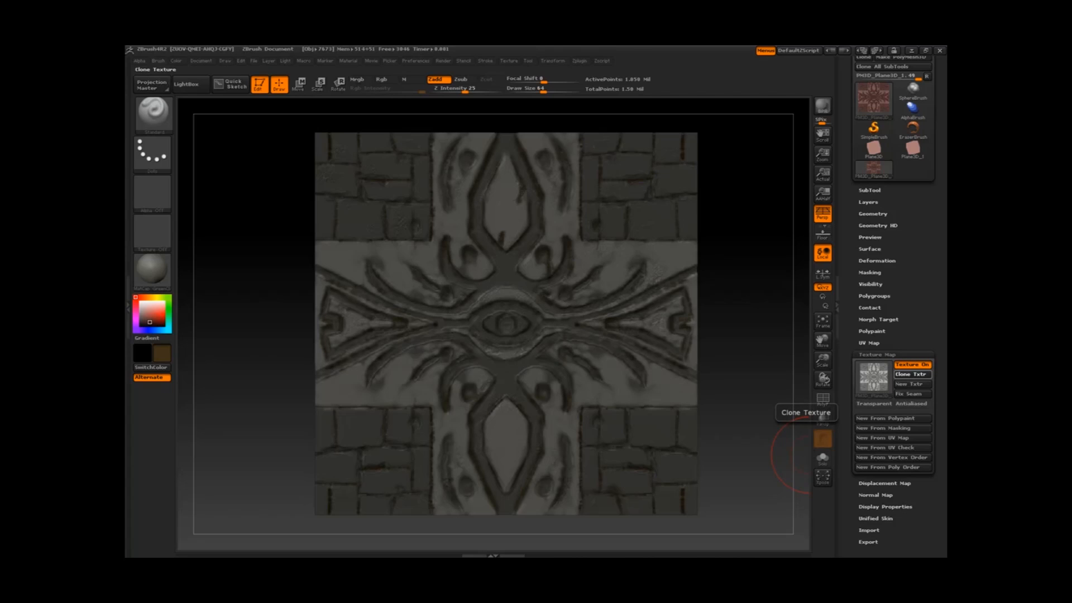
click(910, 374)
Export the cloned colour texture to the Desktop as a Photoshop PSD file.
click(152, 230)
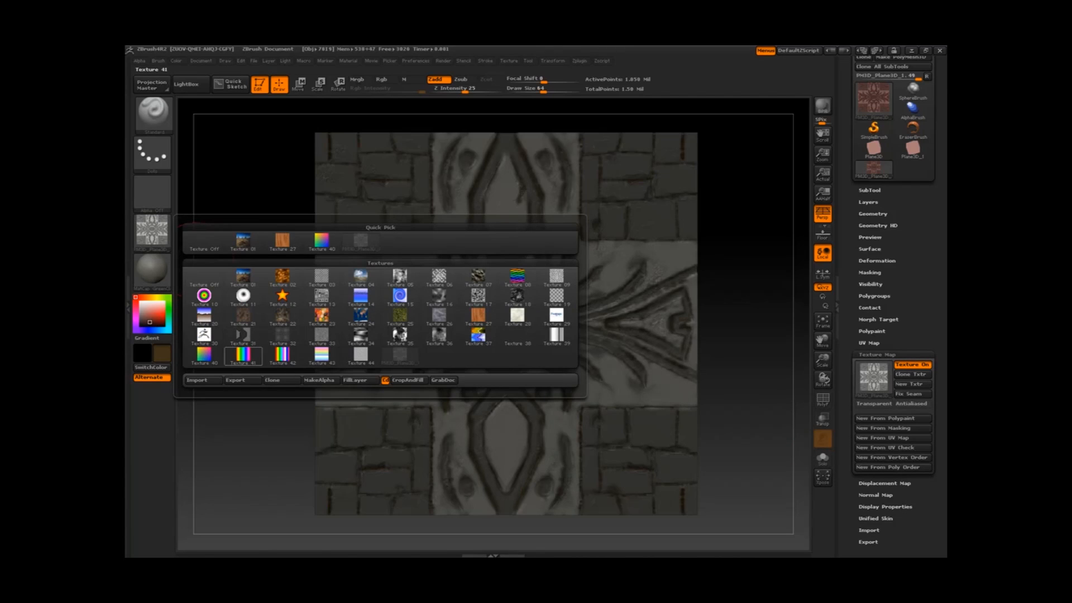
click(235, 380)
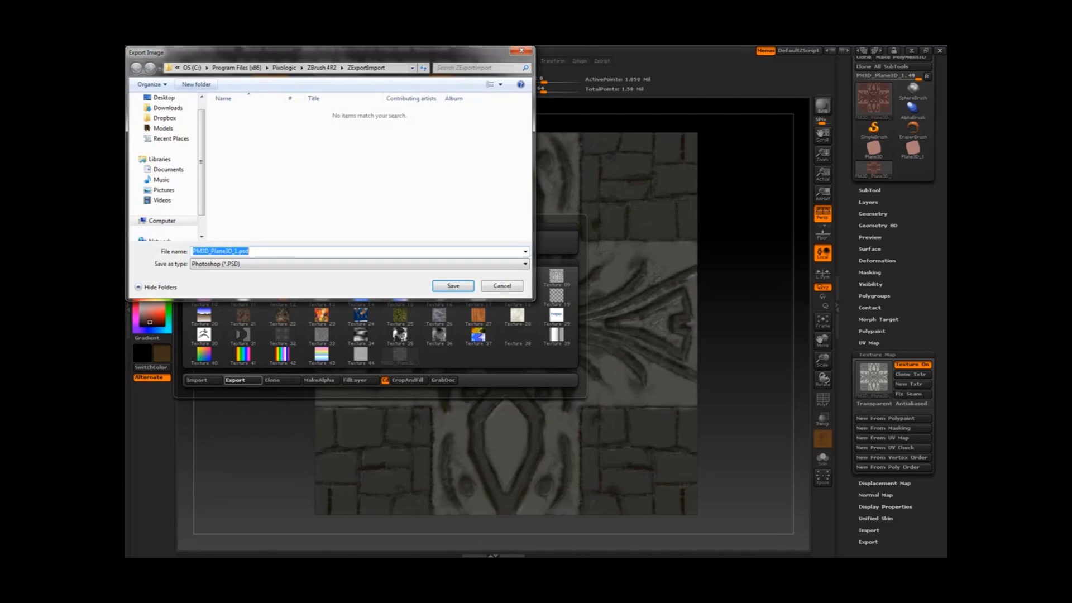
click(164, 98)
click(235, 251)
click(502, 286)
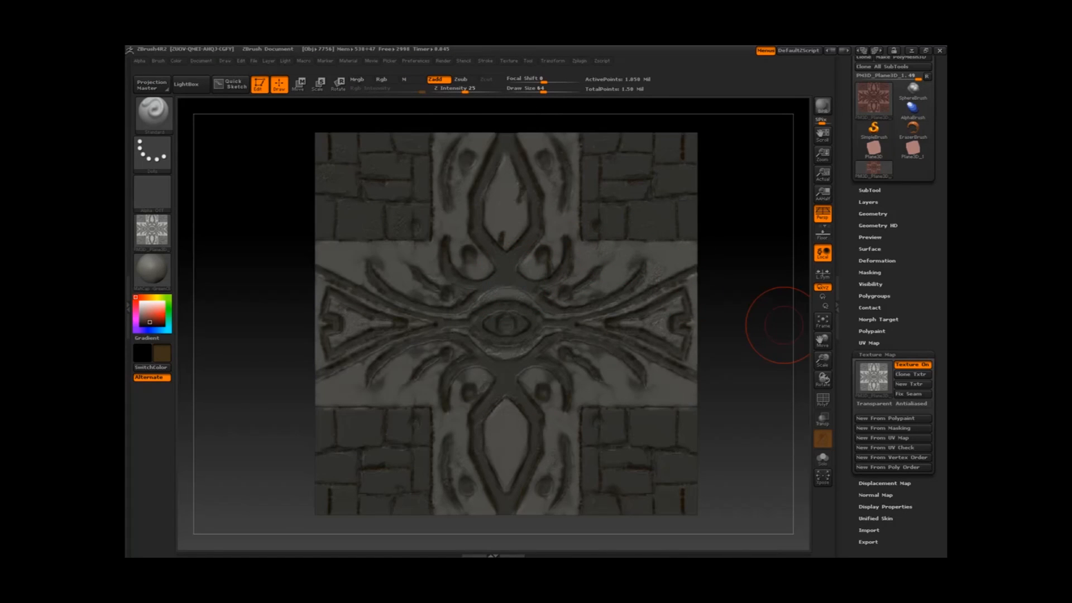
Enable the FlipG option for the normal map and try to create the map at the current subdivision level.
click(876, 354)
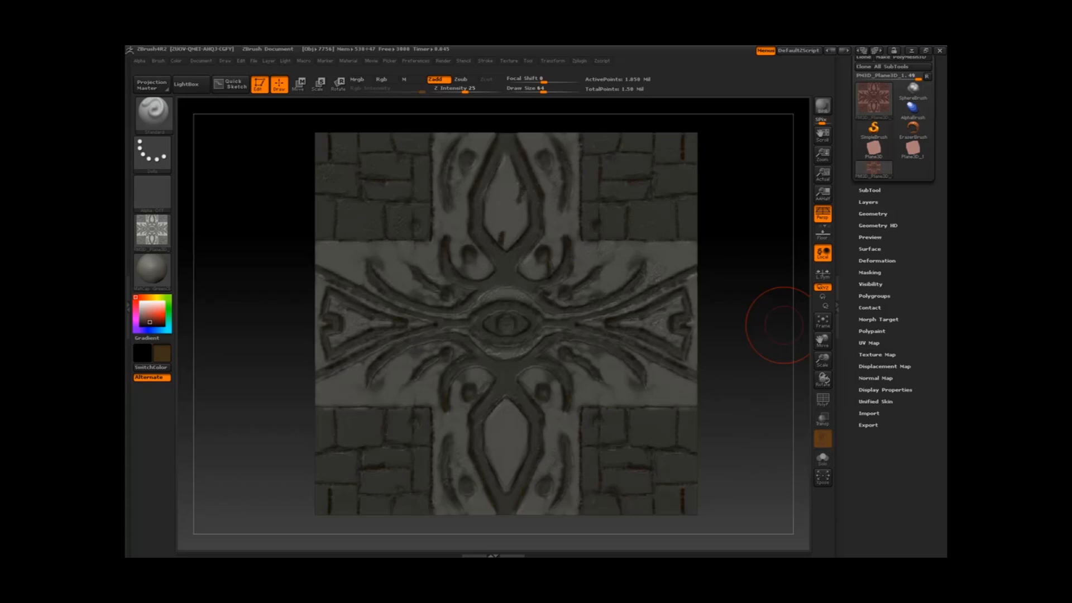
click(875, 378)
click(892, 437)
click(894, 447)
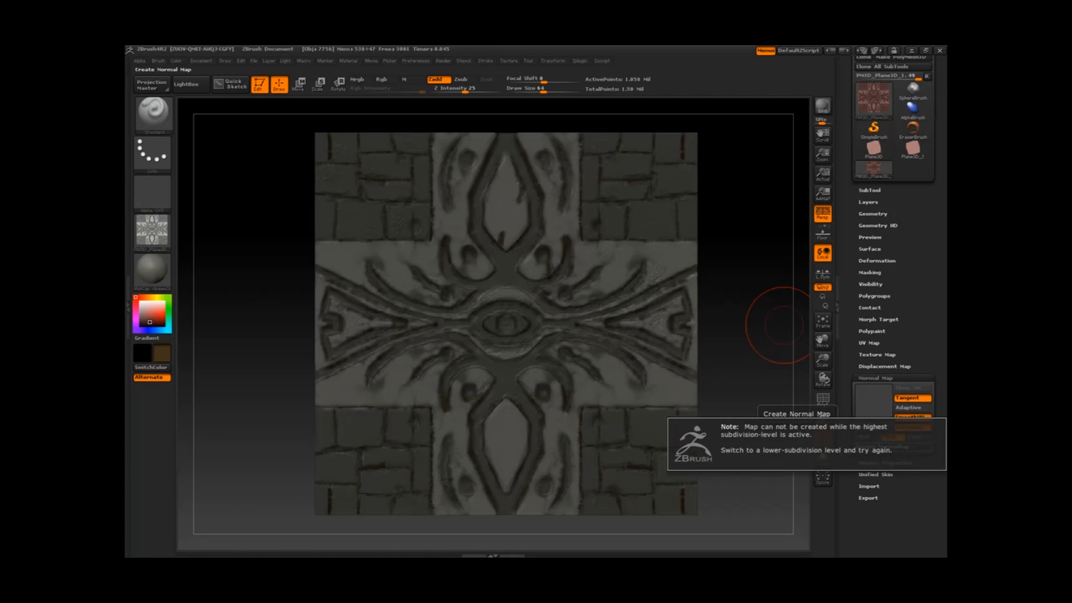
Switch the mesh to its lowest subdivision level and create the tangent normal map.
click(873, 214)
click(878, 234)
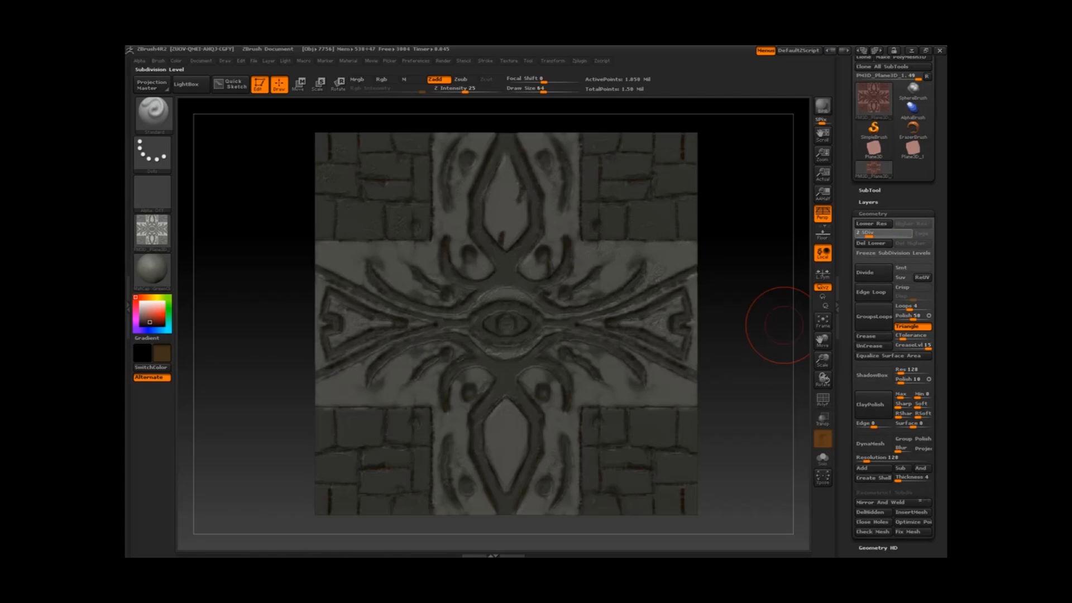
click(873, 214)
click(894, 447)
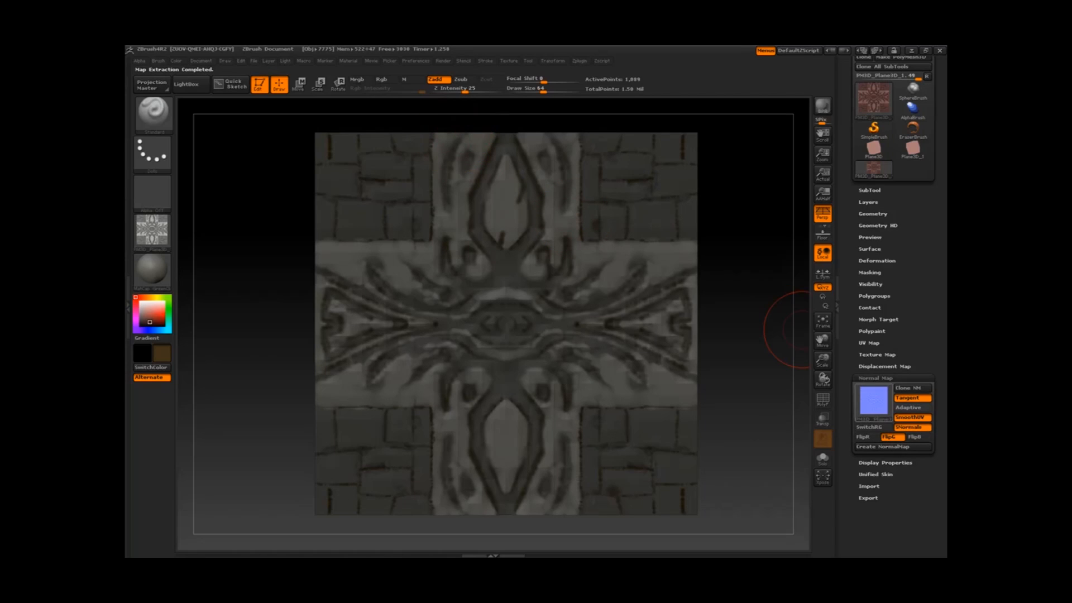
Clone the normal map and export it to the Desktop as an image file.
click(152, 230)
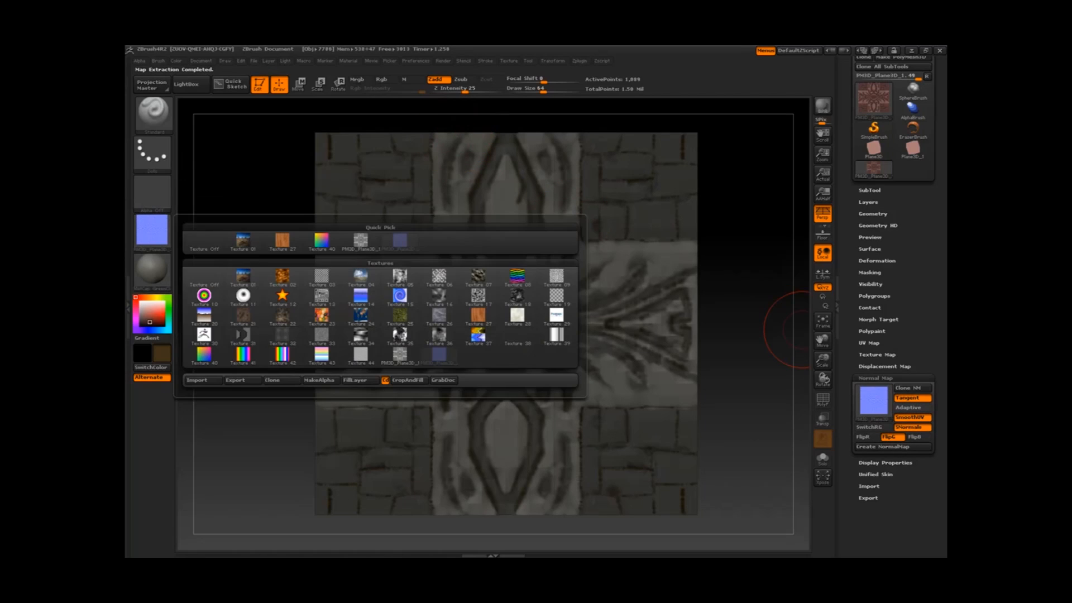
click(235, 379)
click(453, 286)
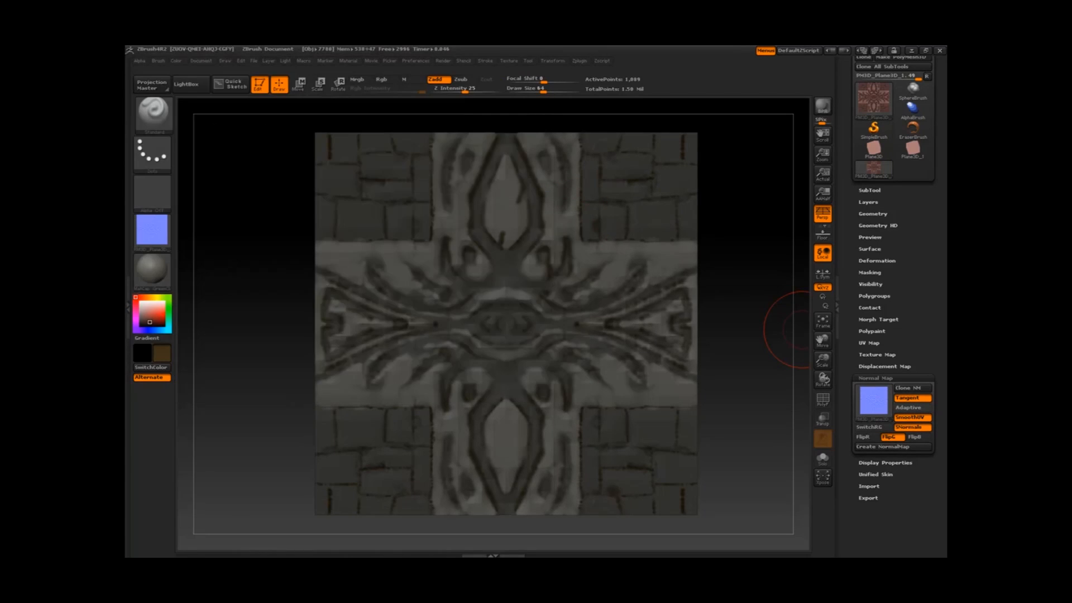
Create a displacement map from the sculpted panel and clone it as an alpha.
click(876, 378)
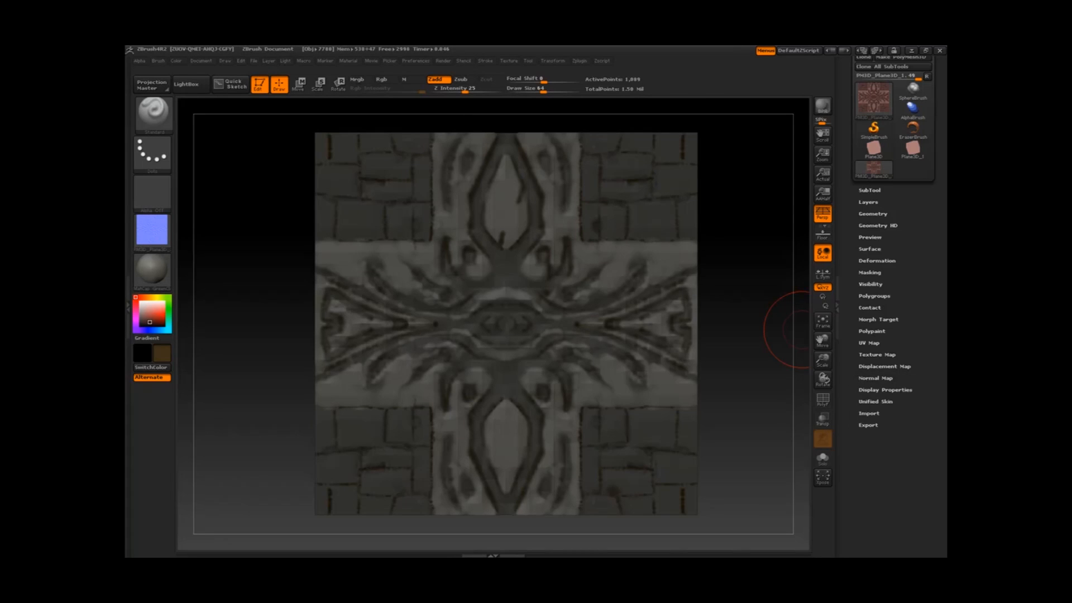
click(876, 366)
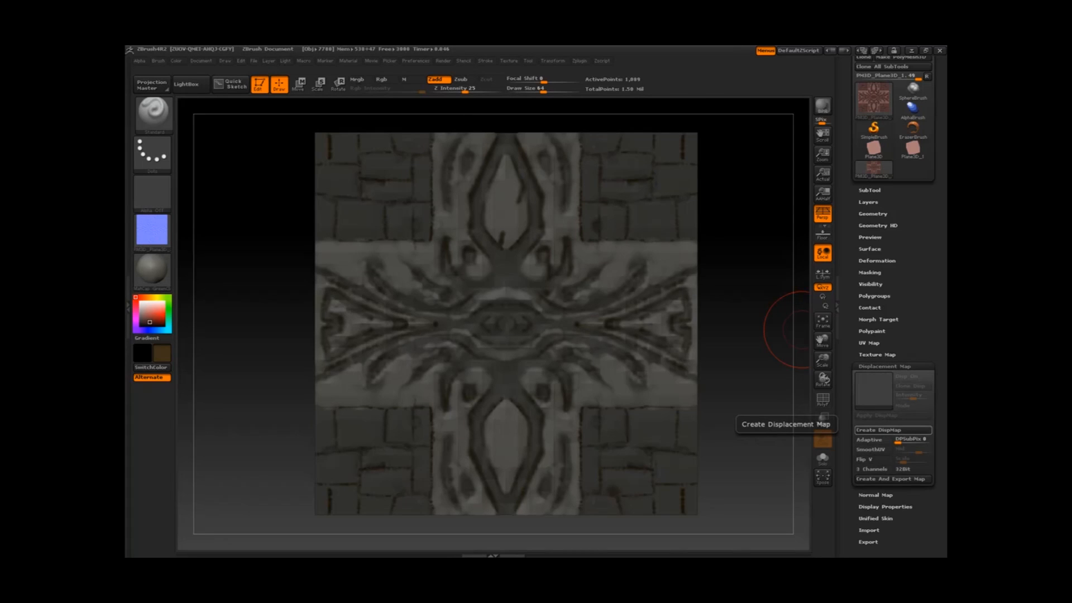
click(878, 430)
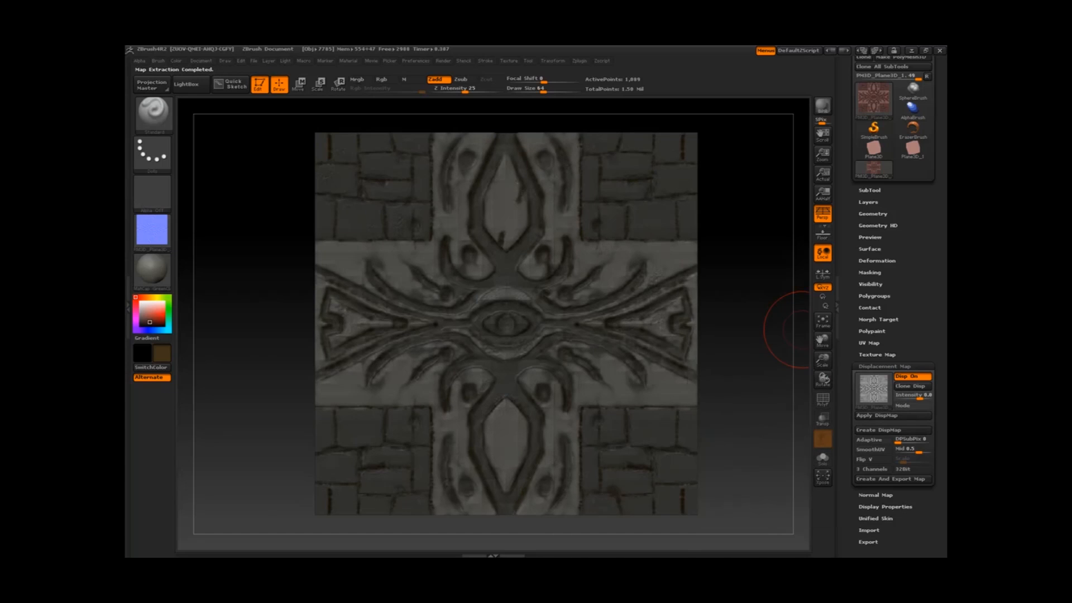
click(911, 386)
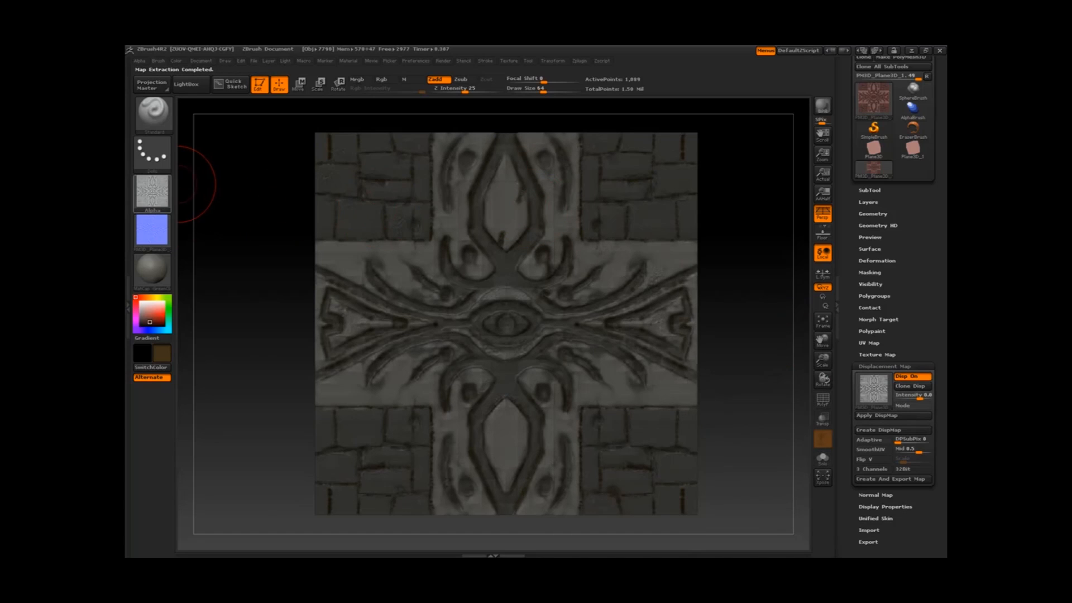
Export the displacement alpha to the Desktop as a Photoshop PSD file.
click(152, 191)
click(235, 360)
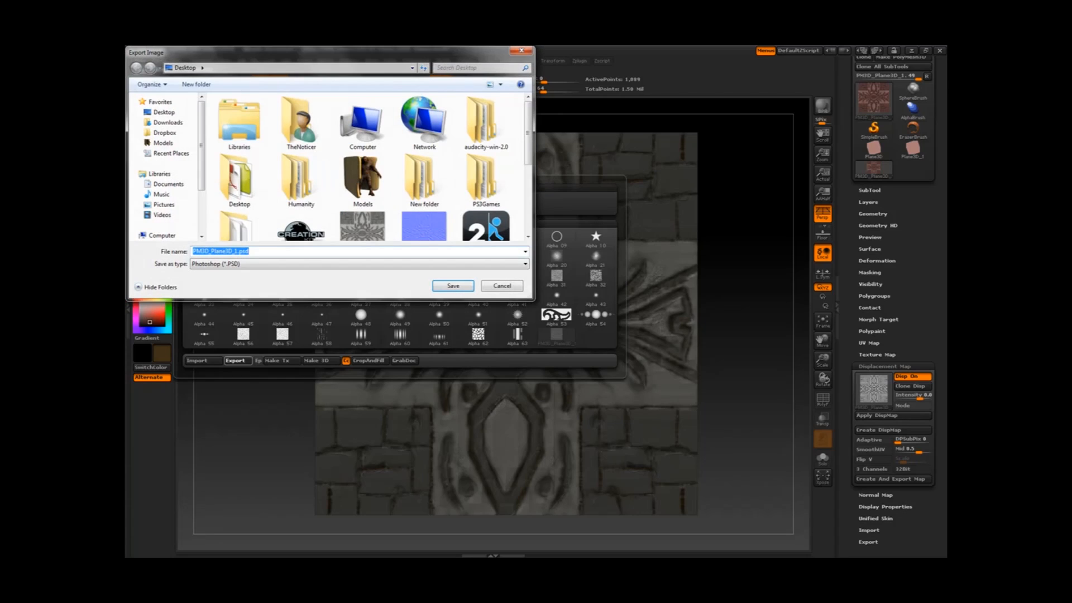
drag(240, 251, 238, 251)
key(Return)
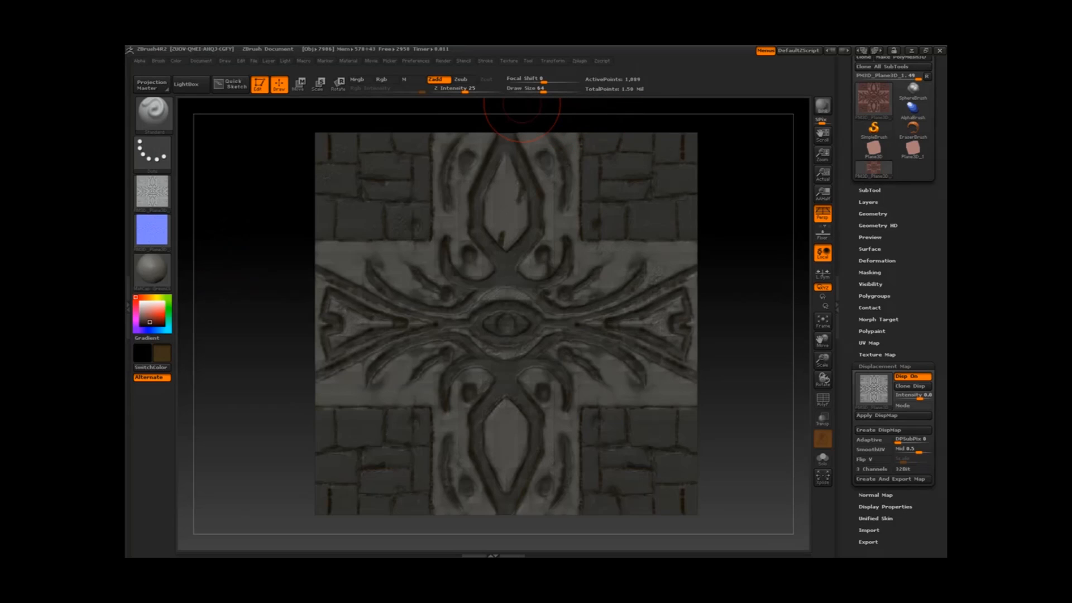
Initialize ZBrush to clear the session and return to an empty canvas.
click(416, 60)
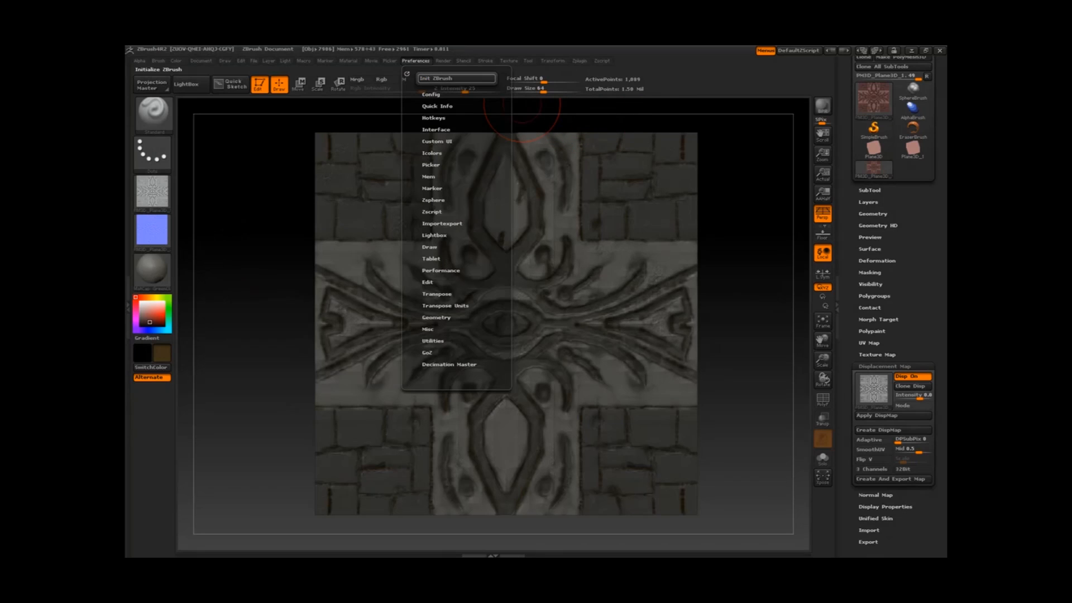
click(457, 78)
key(Return)
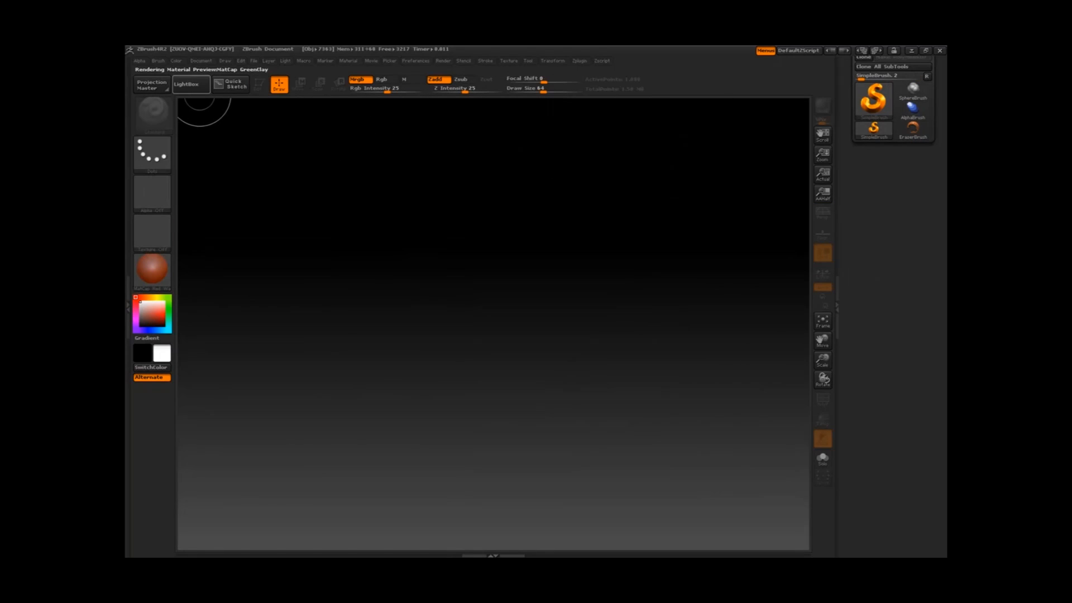
Turn off the document's Pro constraint and resize the document to 2048 by 2048.
click(201, 60)
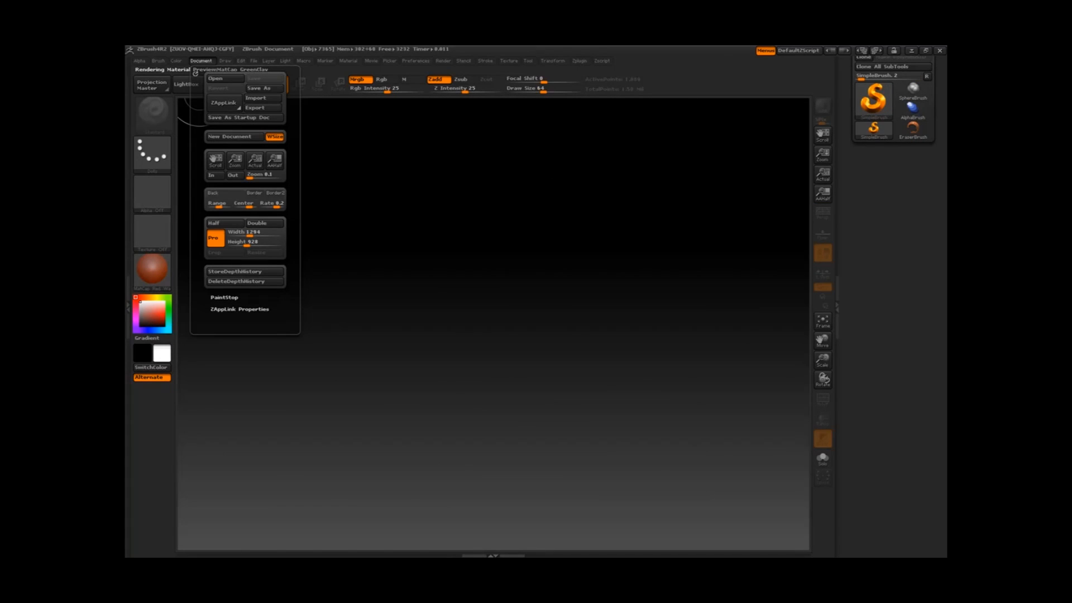
click(215, 239)
click(254, 233)
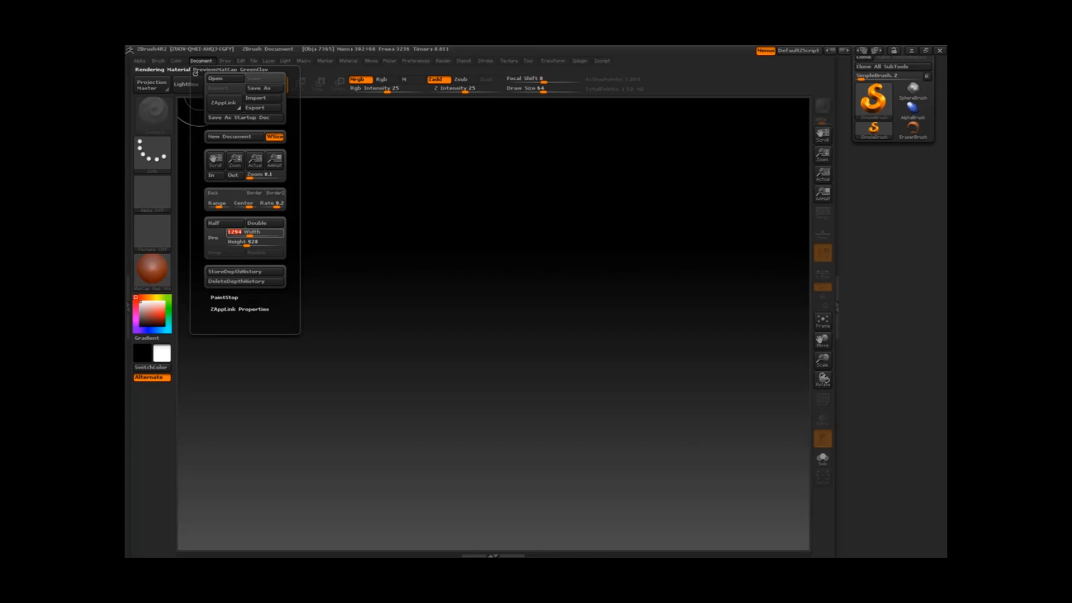
text(2048)
key(Tab)
text(2018)
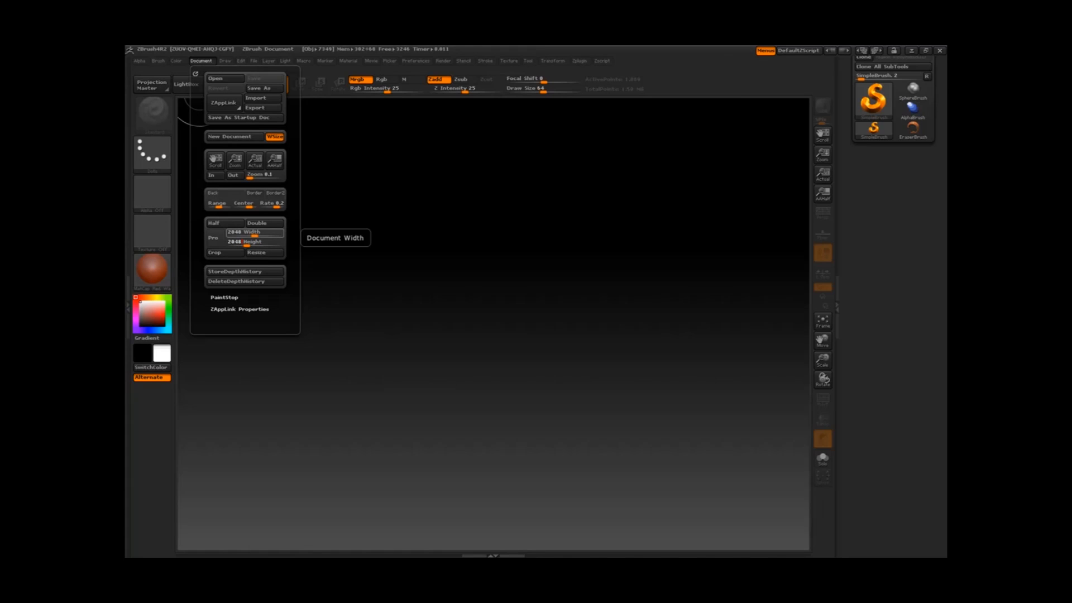
click(257, 253)
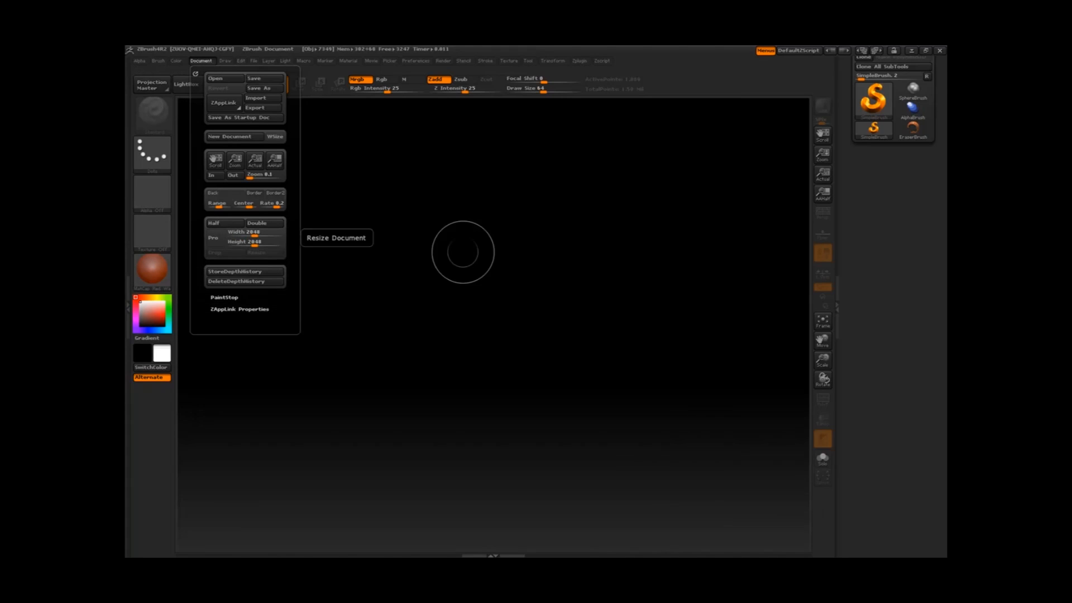
Draw a front-facing Plane3D in the middle of the square canvas and switch it to Edit mode.
drag(823, 155, 634, 260)
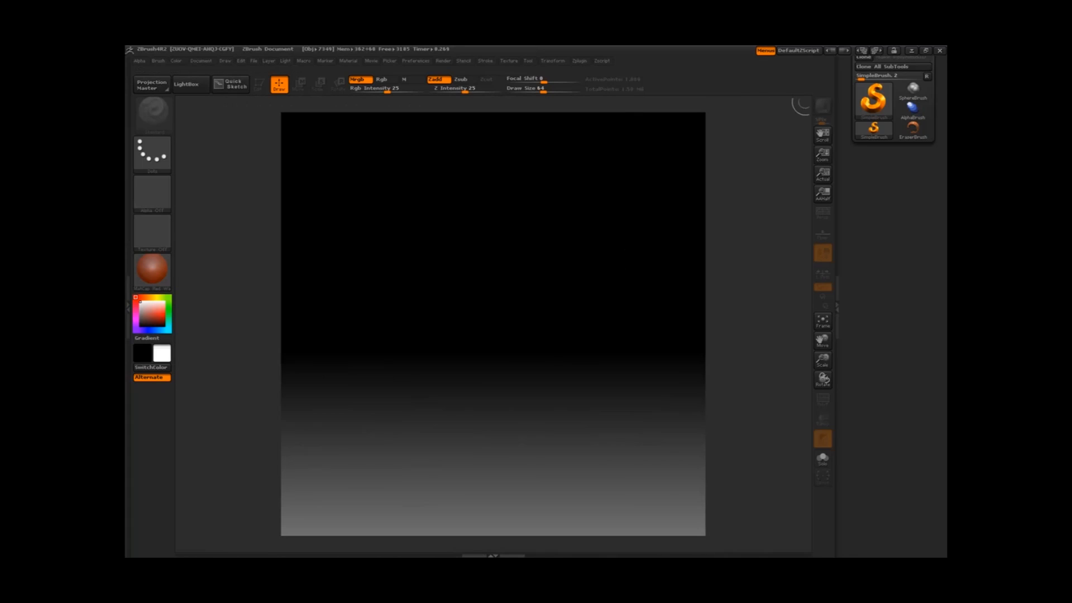
click(873, 101)
click(748, 142)
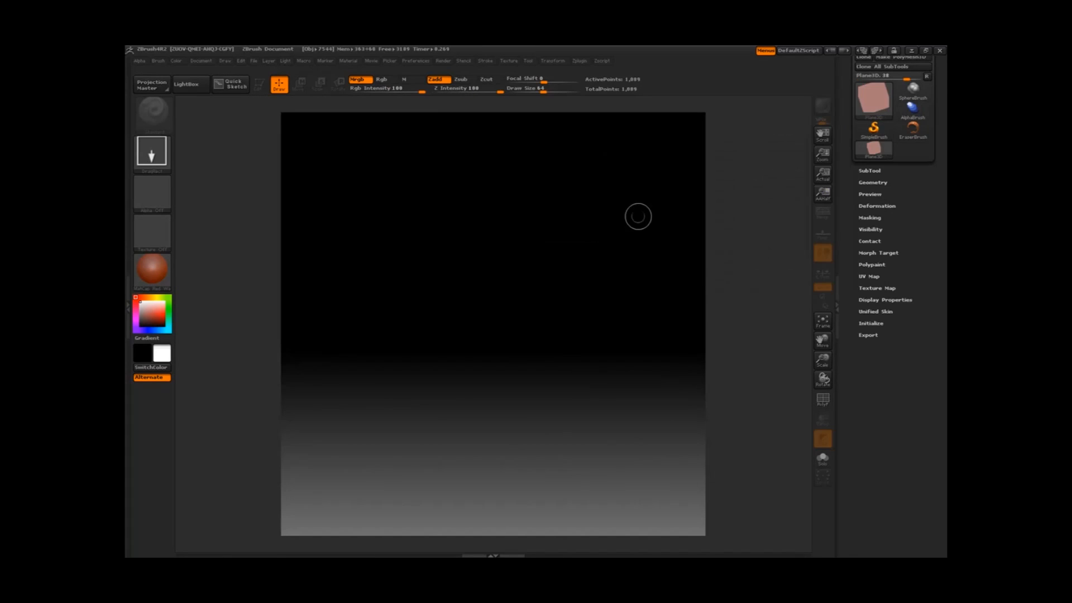
drag(500, 304, 593, 392)
click(260, 84)
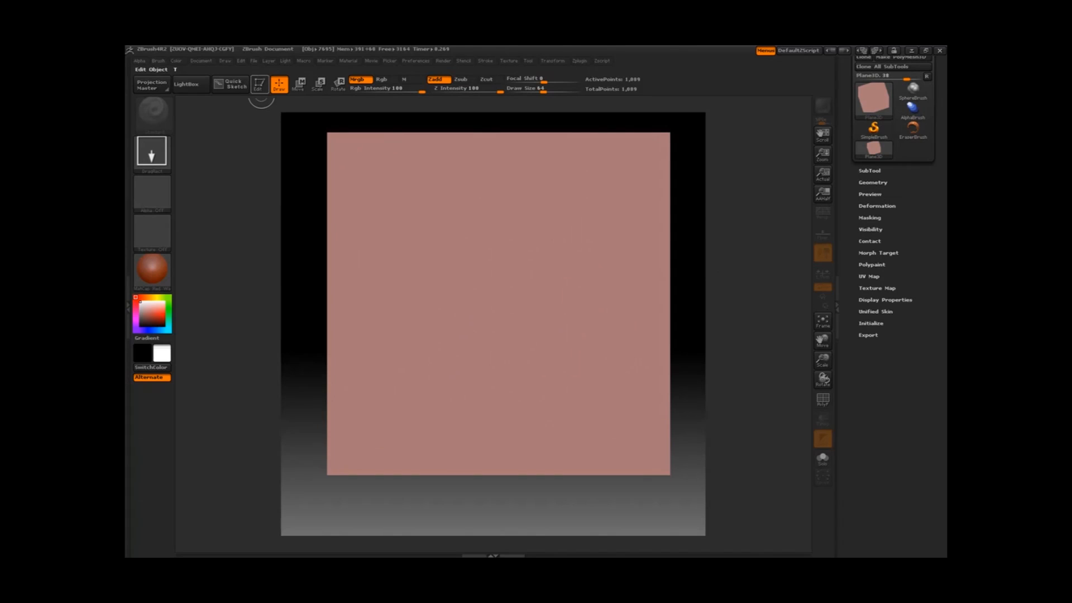
click(260, 86)
Convert the plane to a PolyMesh3D and frame it so it fills the square canvas.
drag(939, 131, 939, 184)
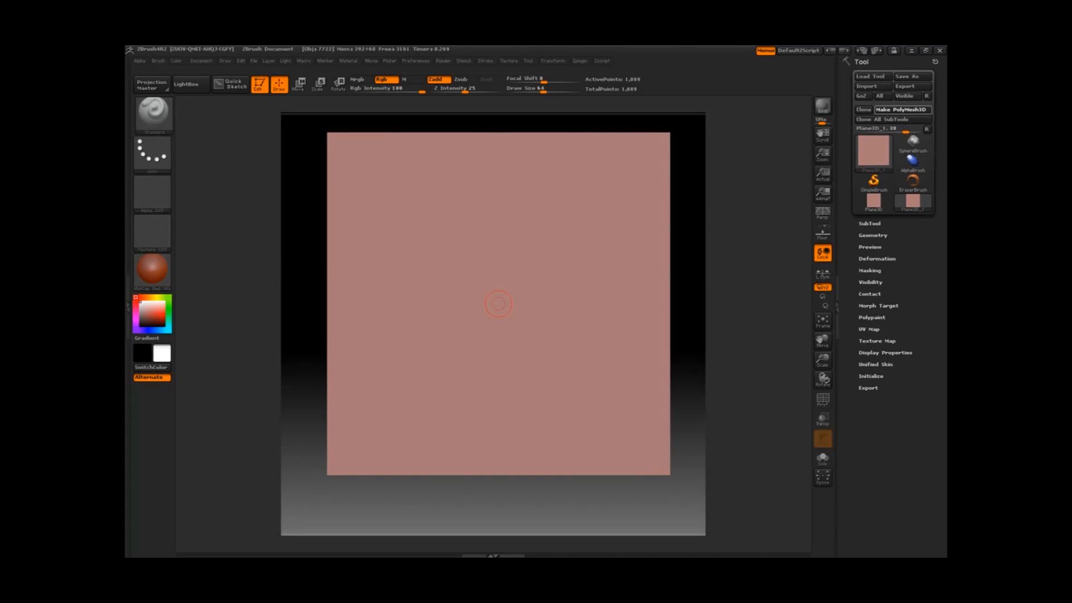
click(900, 110)
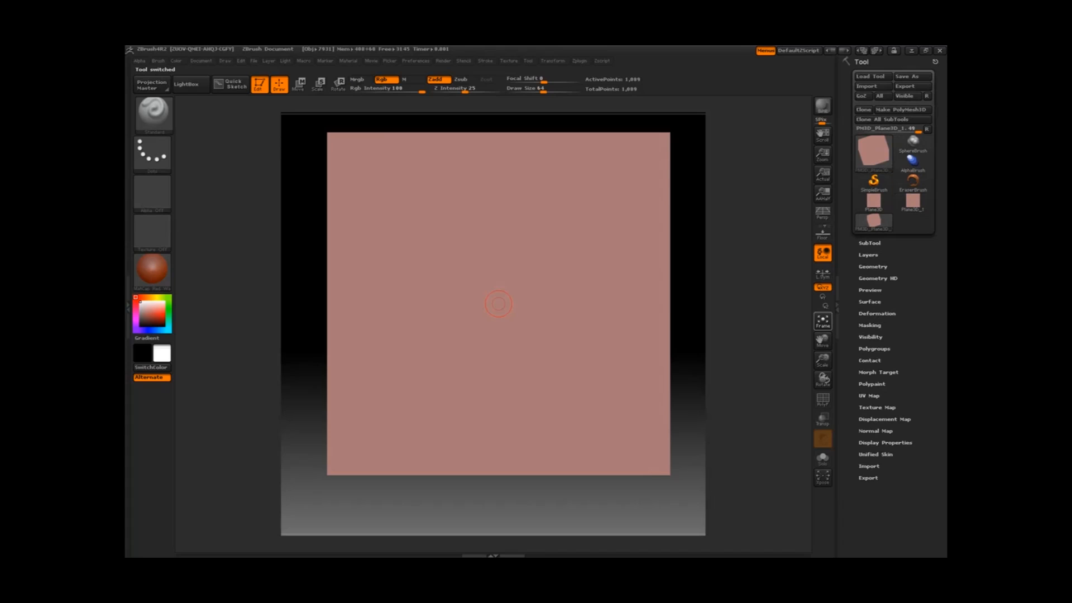
click(823, 321)
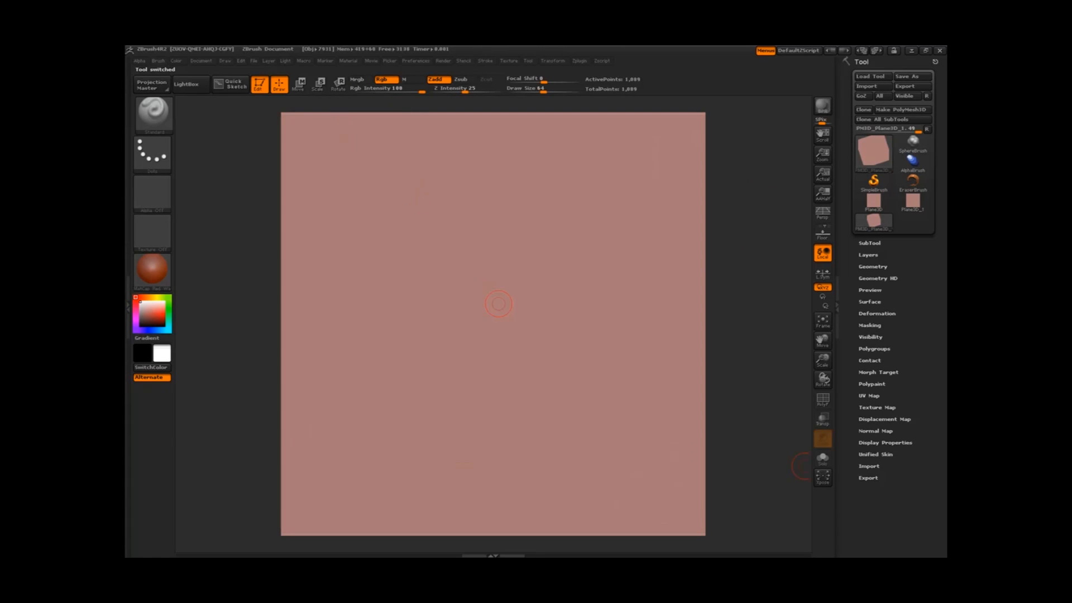
Assign the PM3D_Plane3D_5 alpha as the plane's displacement map.
click(885, 419)
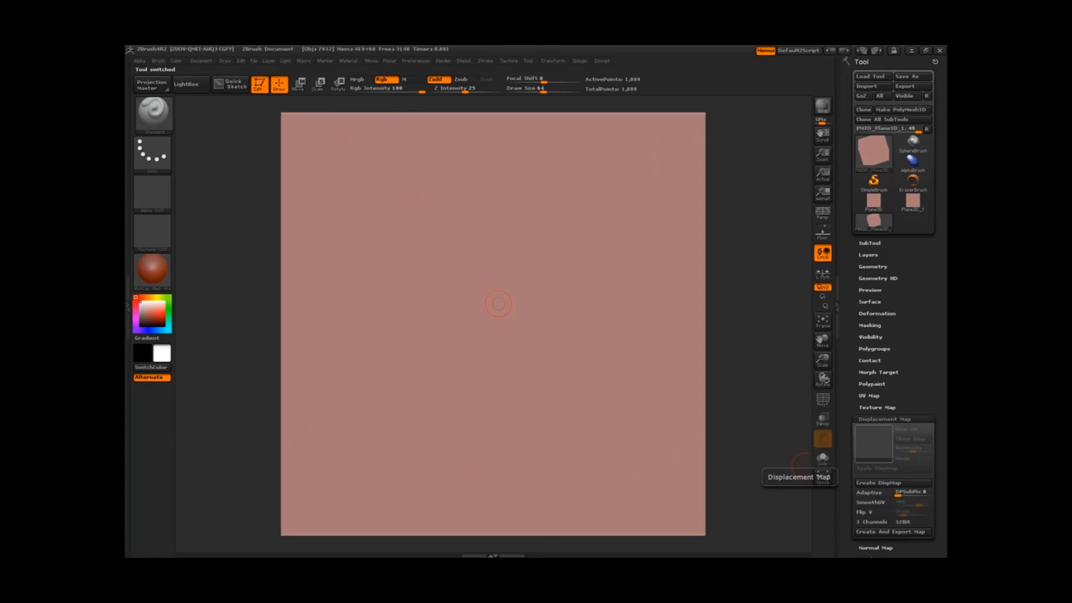
click(874, 443)
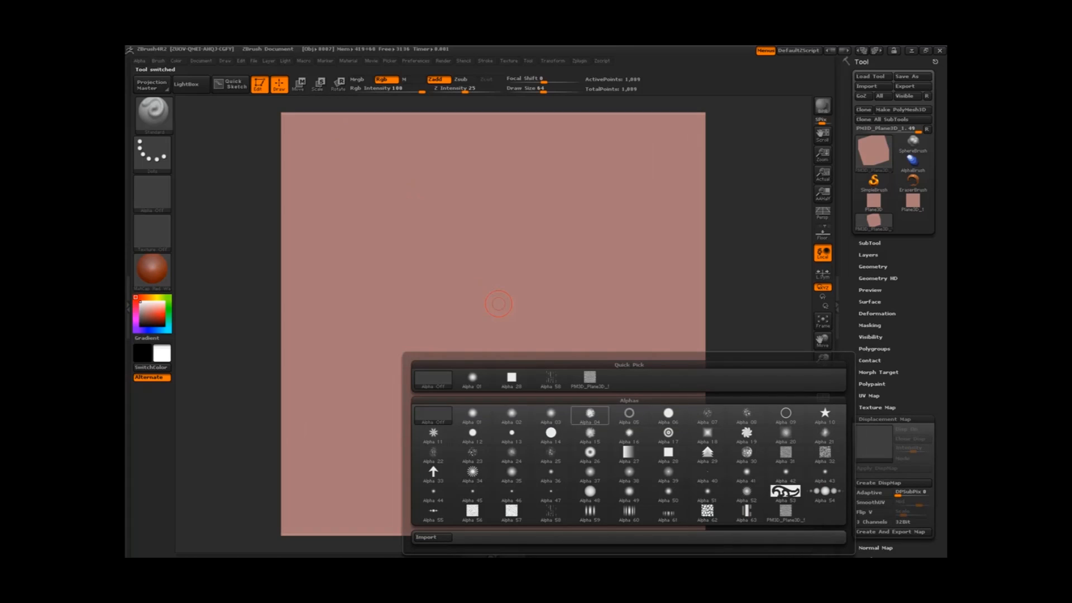
mouse_move(590, 378)
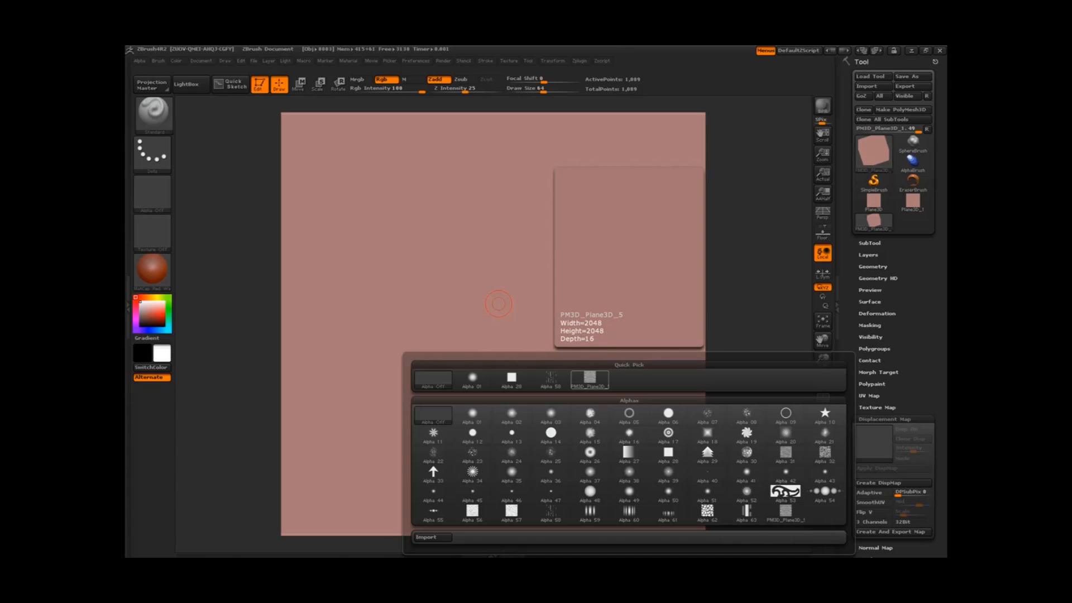
click(590, 379)
Give the plane a new blank texture.
click(877, 407)
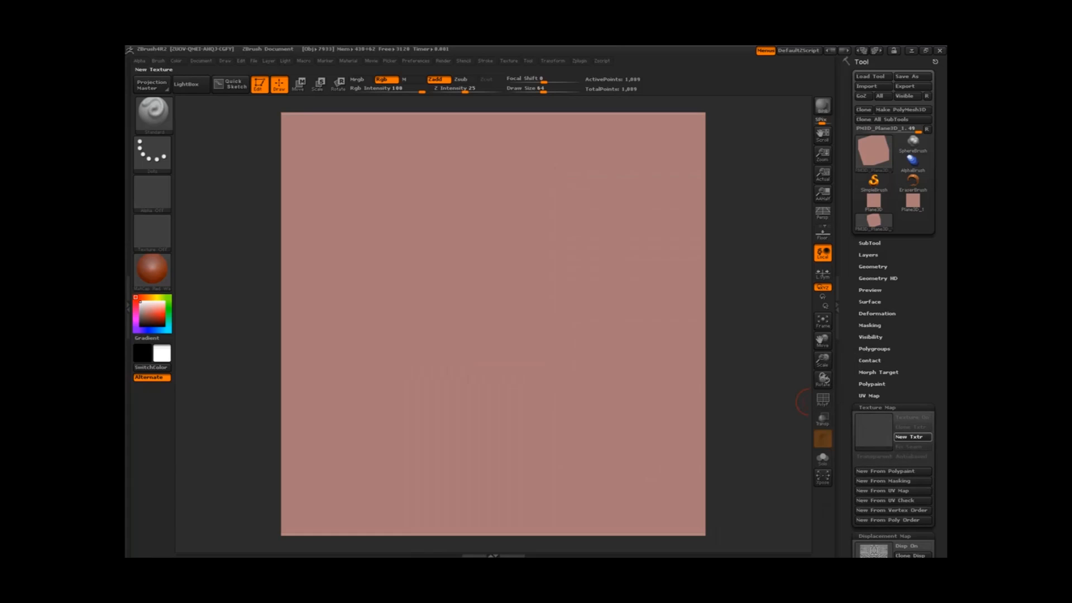
click(911, 437)
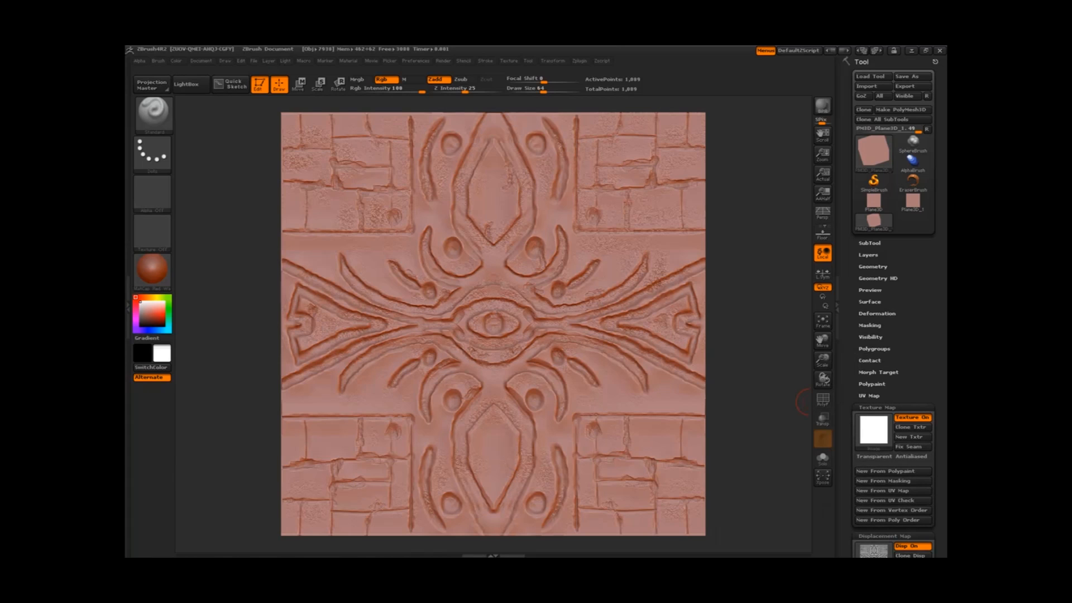
click(877, 407)
click(879, 418)
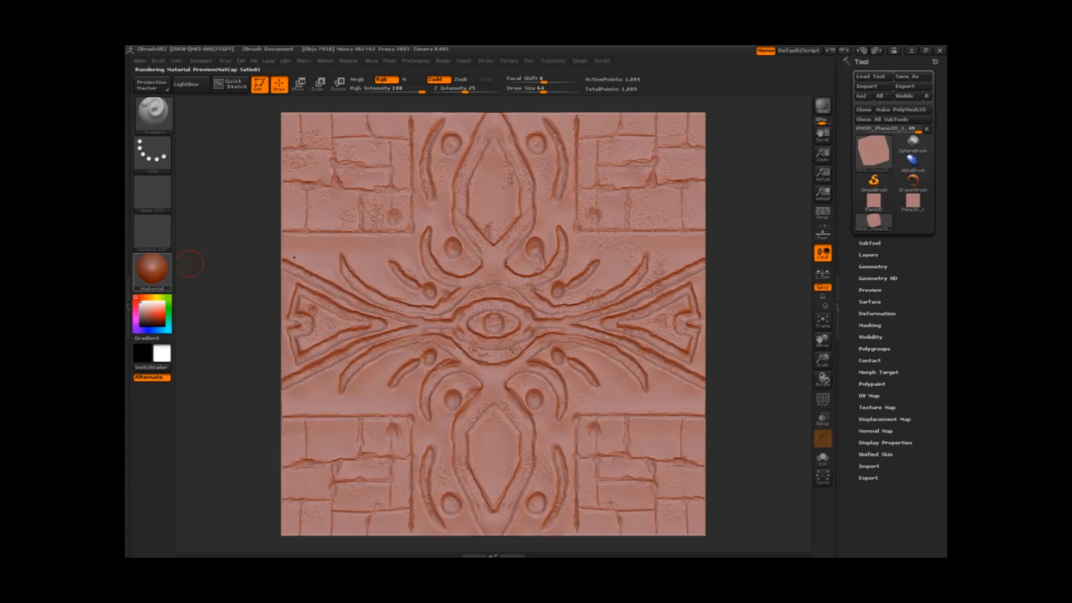
Switch the material to MatCap GreenClay and export the document image to the desktop as ZBrush Document.psd.
click(153, 269)
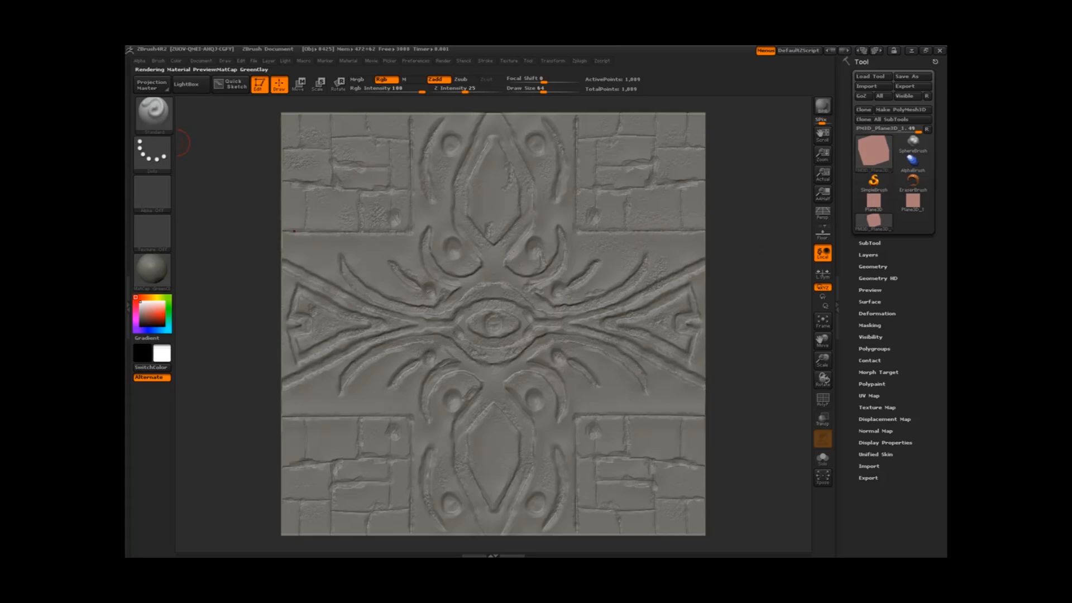
click(201, 60)
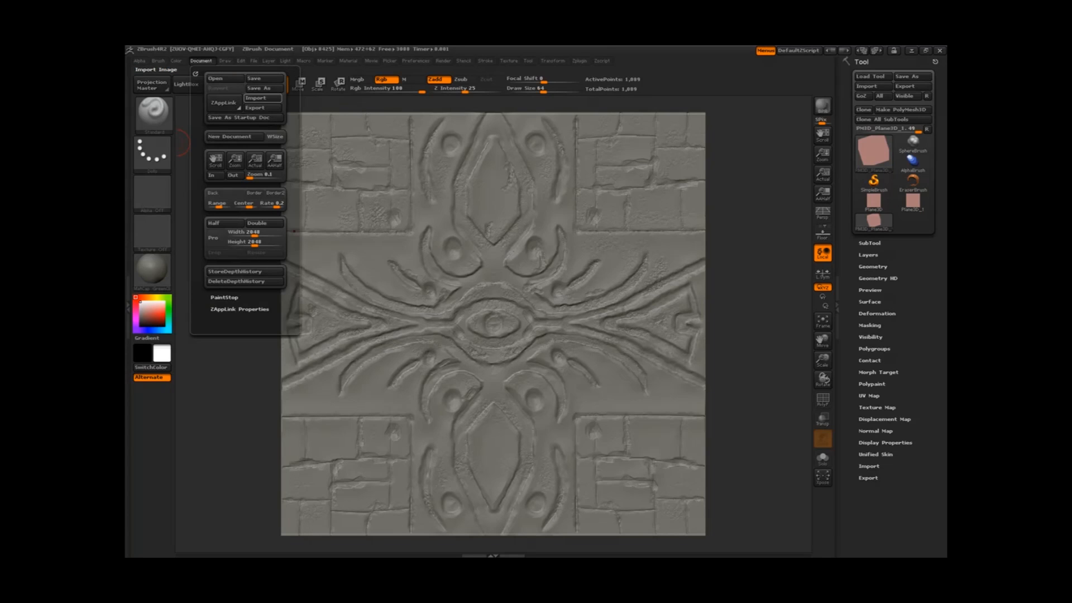
click(260, 107)
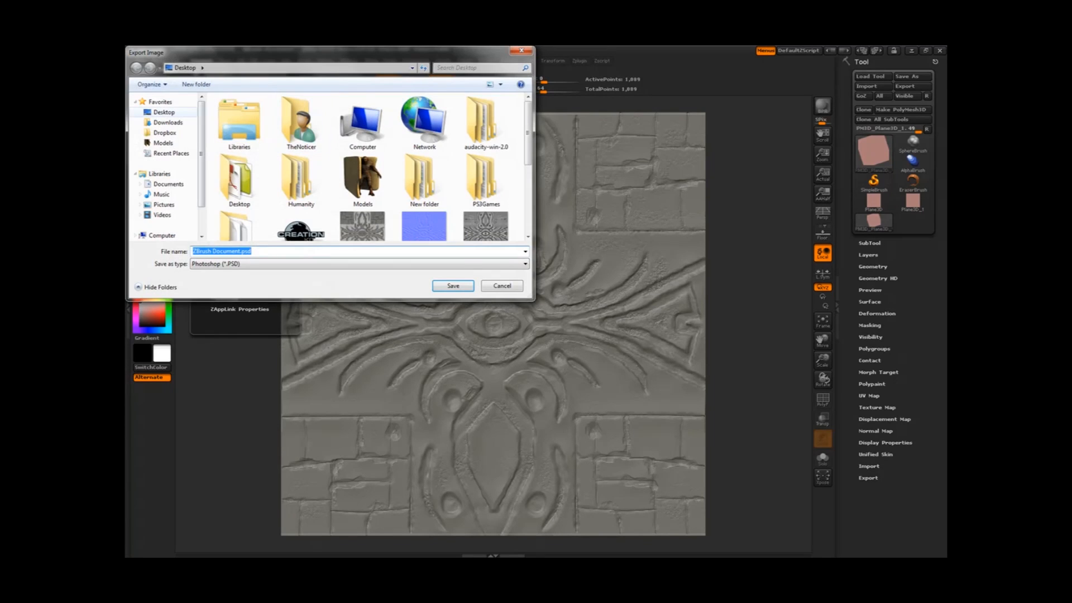
click(453, 285)
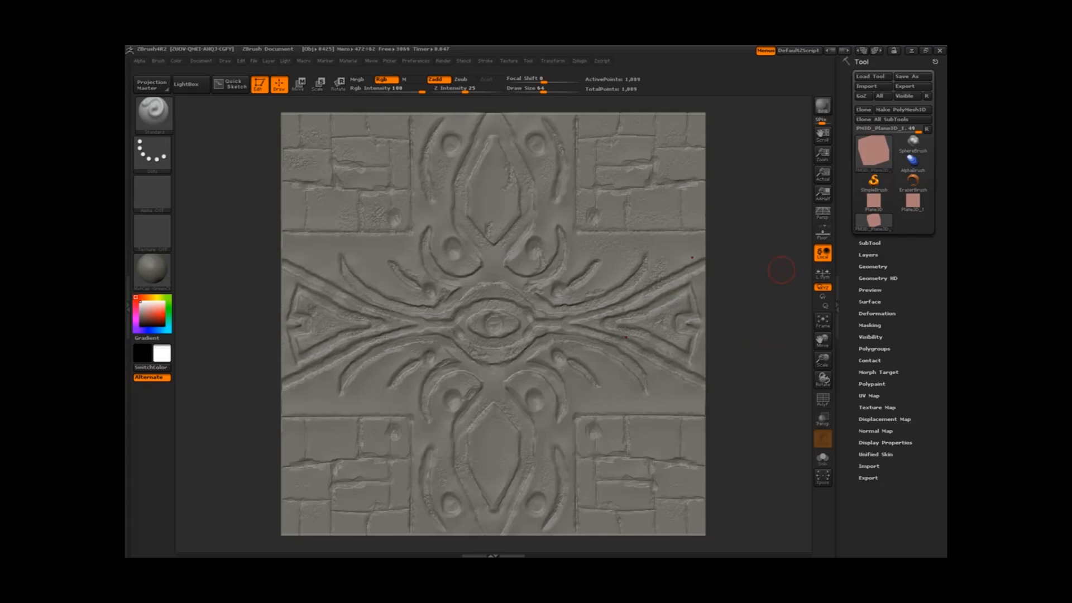
key(super)
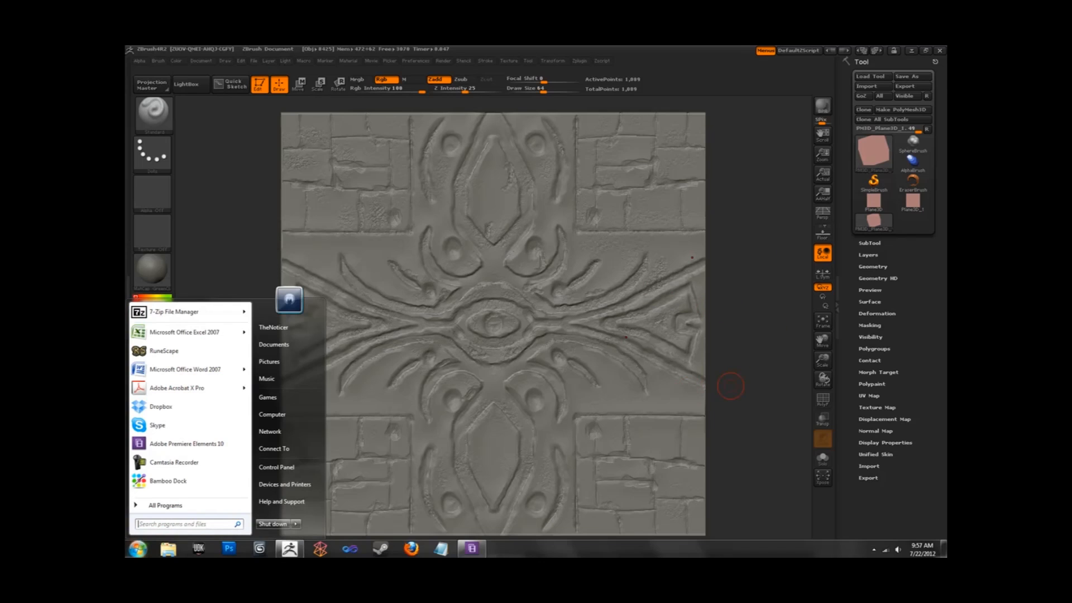
click(873, 549)
right_click(861, 502)
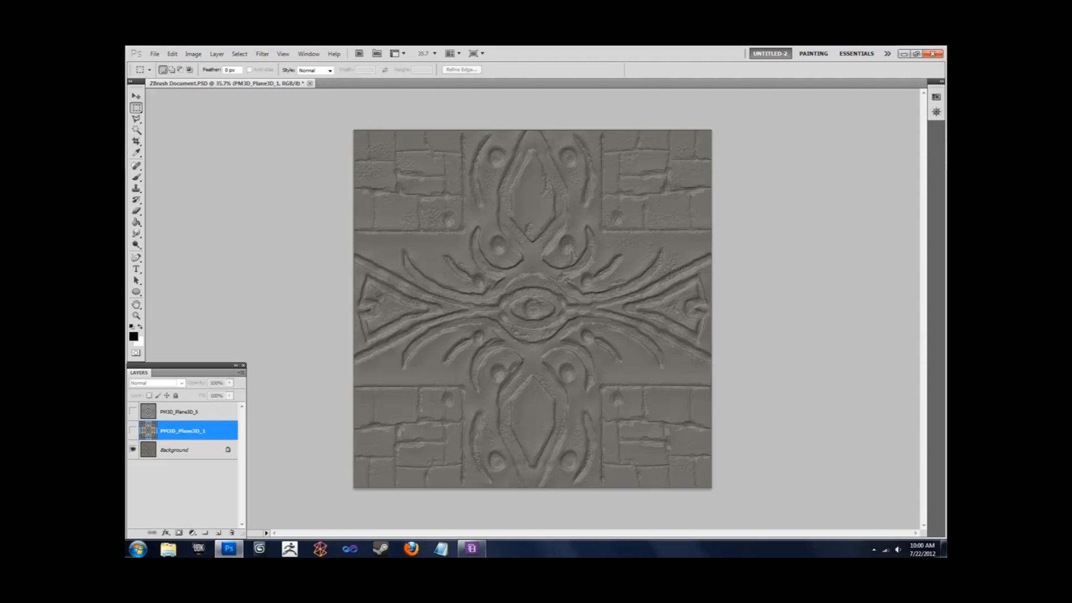
In Photoshop, show the PM3D_Plane3D_1 colour layer over the clay render and set its blend mode to Overlay.
click(133, 431)
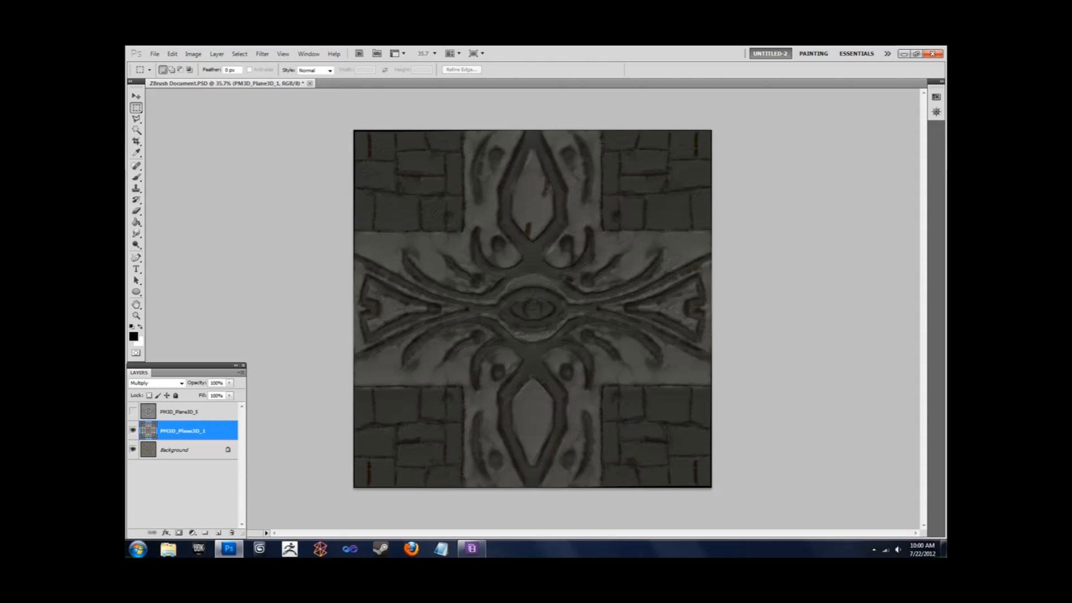
click(182, 383)
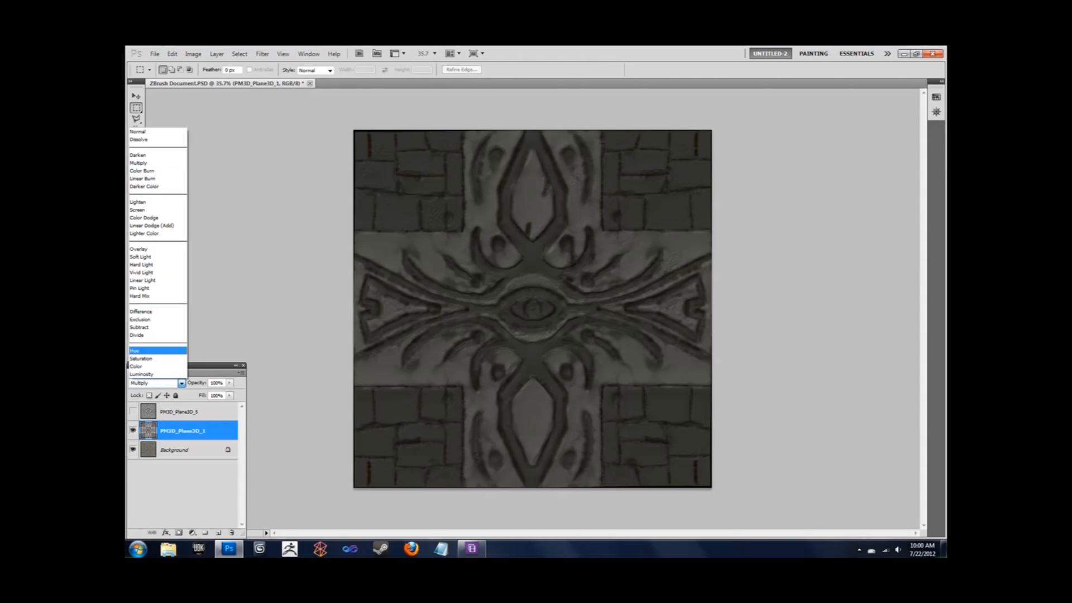
click(147, 249)
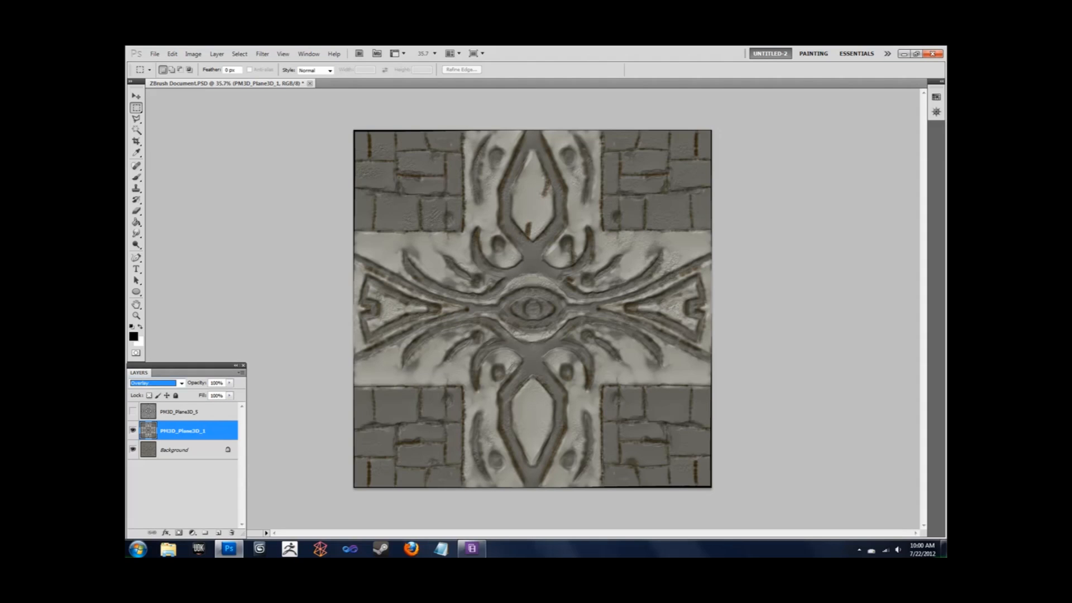
Set the PM3D_Plane3D_1 layer's blend mode to Multiply.
click(181, 383)
key(Up)
key(Up)
key(Up)
key(Up)
key(Up)
key(Up)
key(Up)
key(Up)
key(Up)
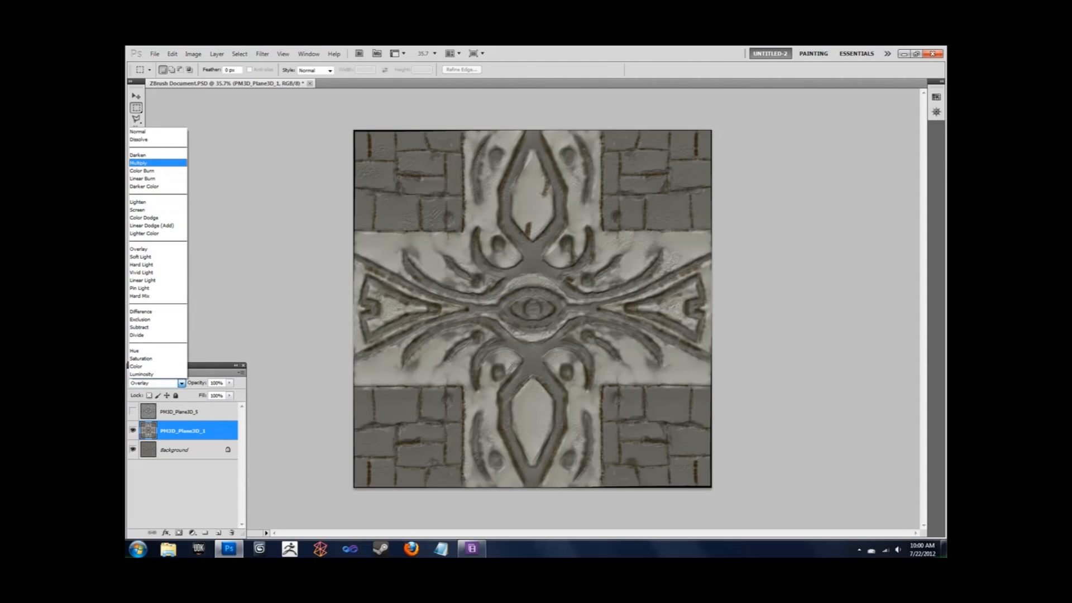
key(Return)
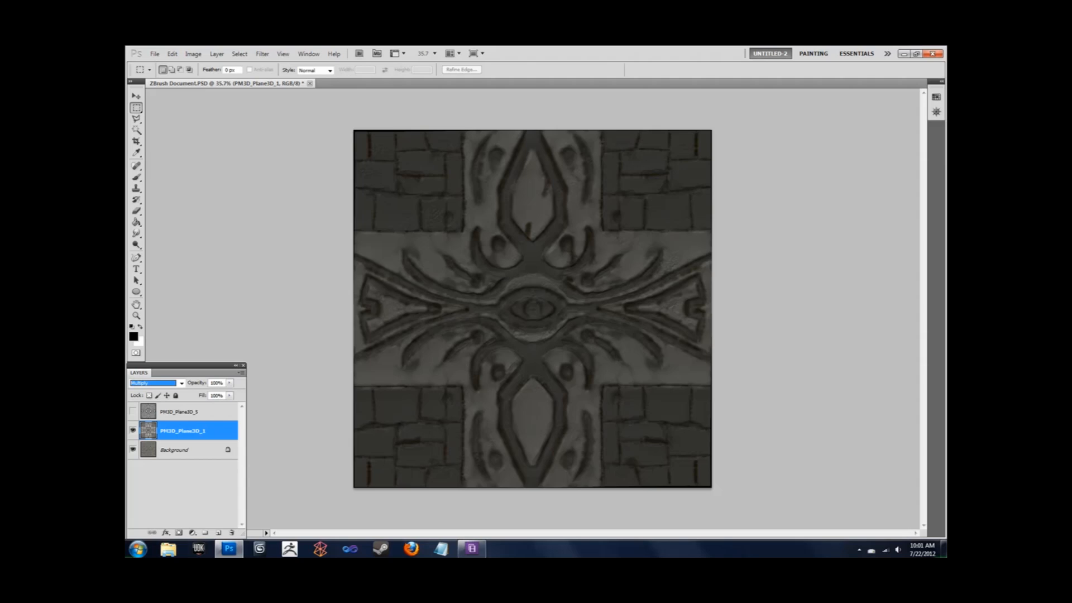
Try blending the PM3D_Plane3D_5 displacement layer over the texture with Multiply at a reduced opacity.
click(187, 412)
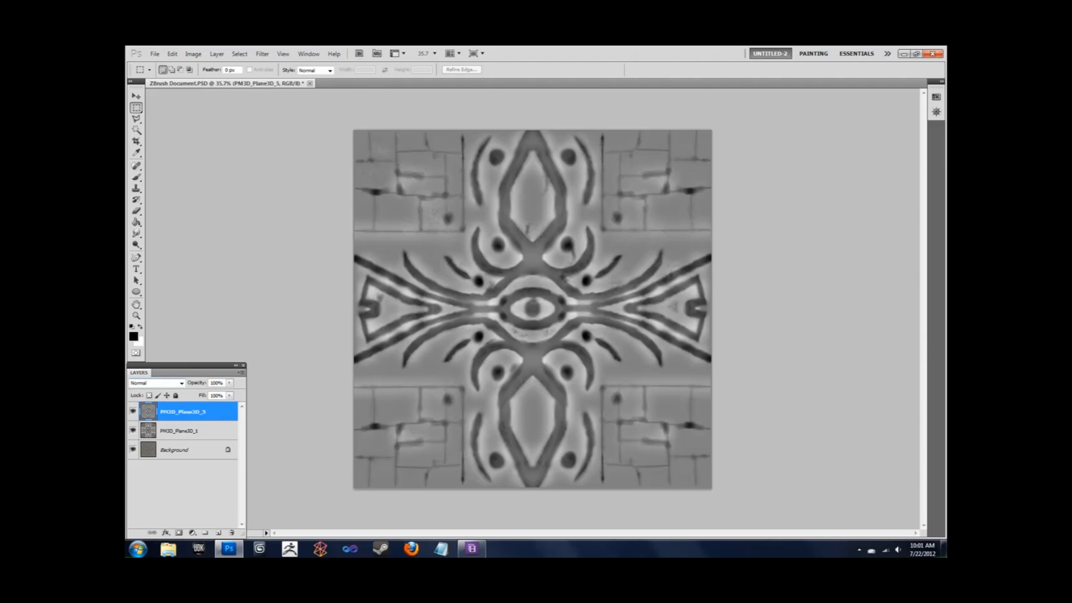
click(181, 383)
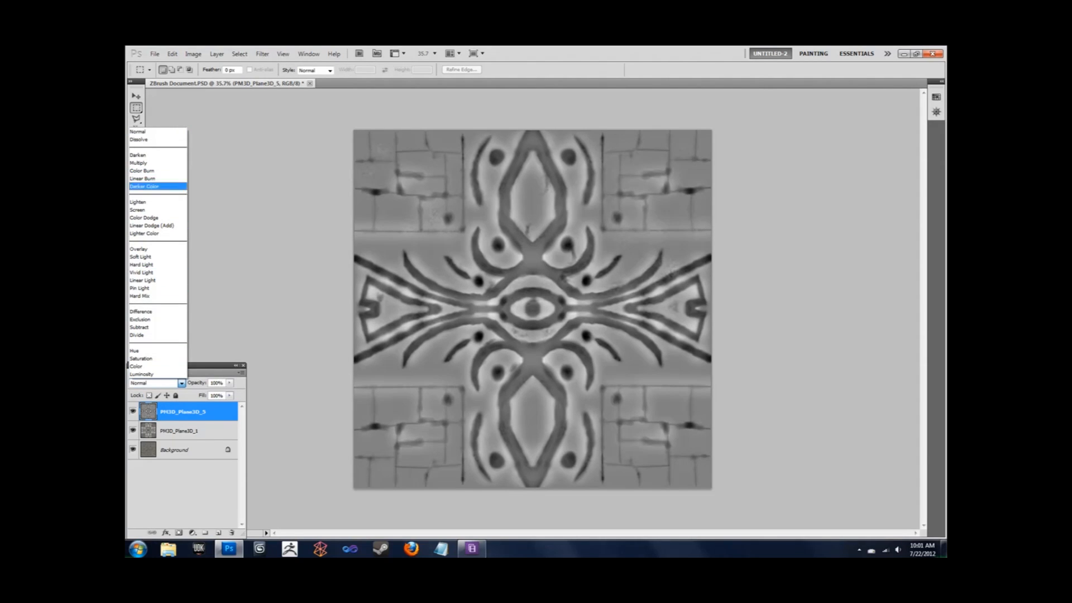
click(151, 163)
click(229, 383)
drag(230, 393, 205, 392)
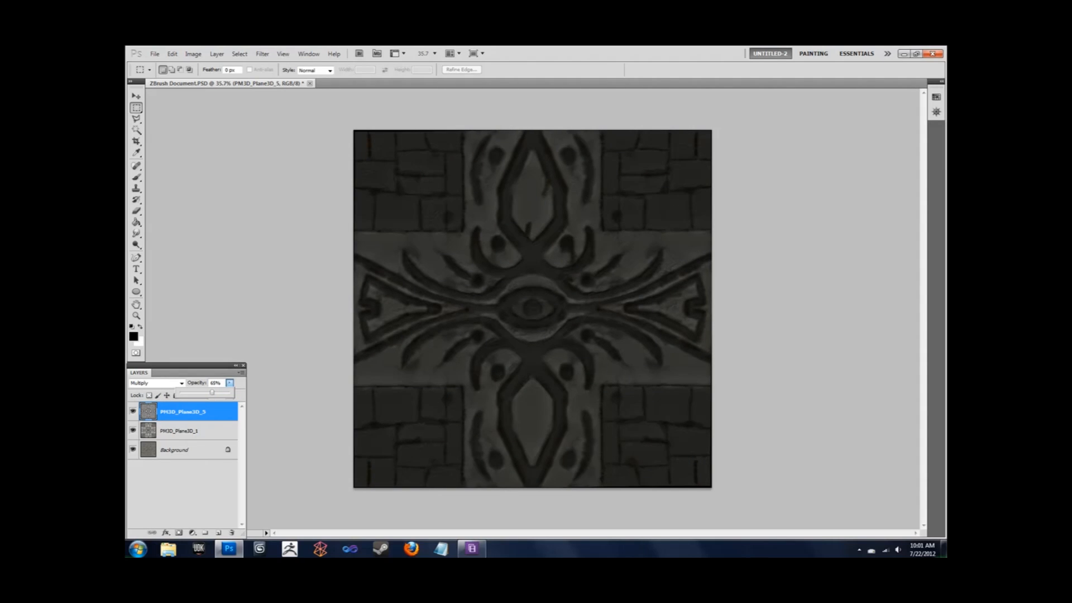
key(Return)
Hide the PM3D_Plane3D_5 displacement layer and delete it from the document.
click(133, 412)
click(231, 532)
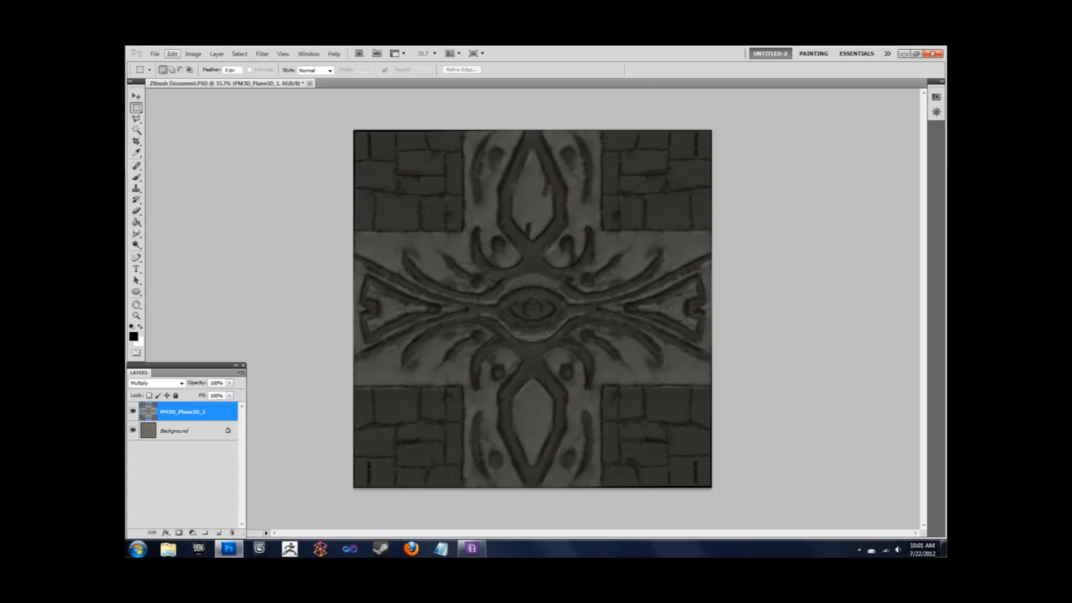
Save a Targa copy of the combined texture to the desktop as Floormat.tga at 24 bits/pixel.
click(155, 53)
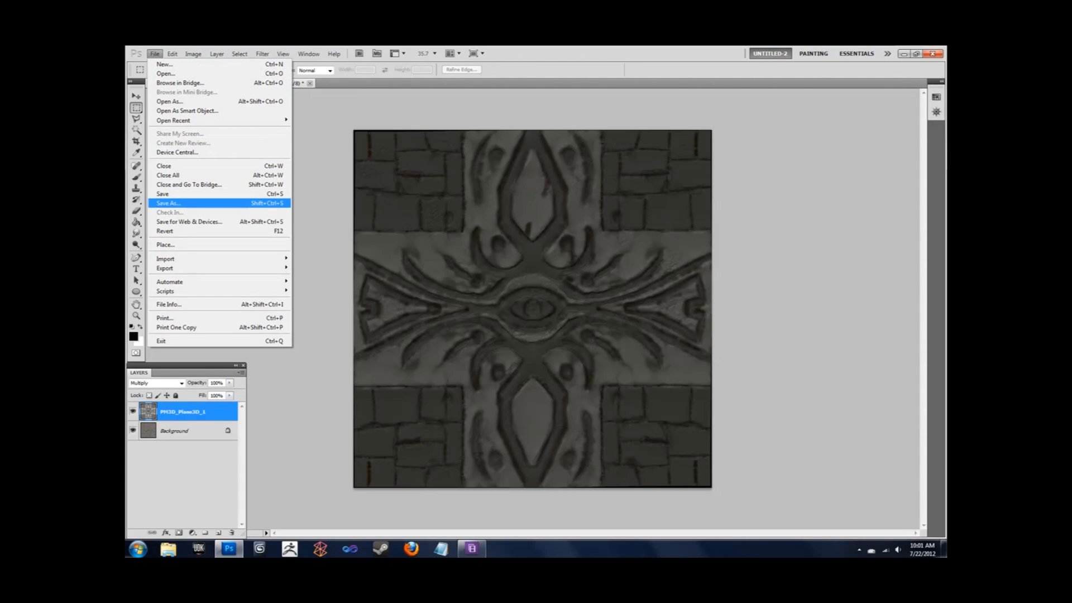
mouse_move(223, 268)
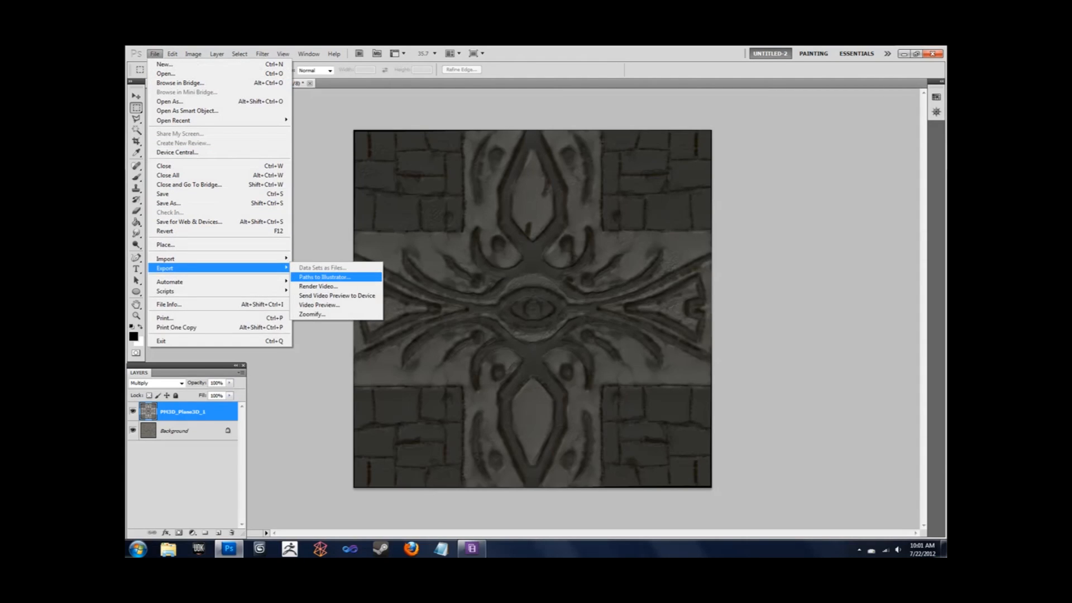
click(168, 203)
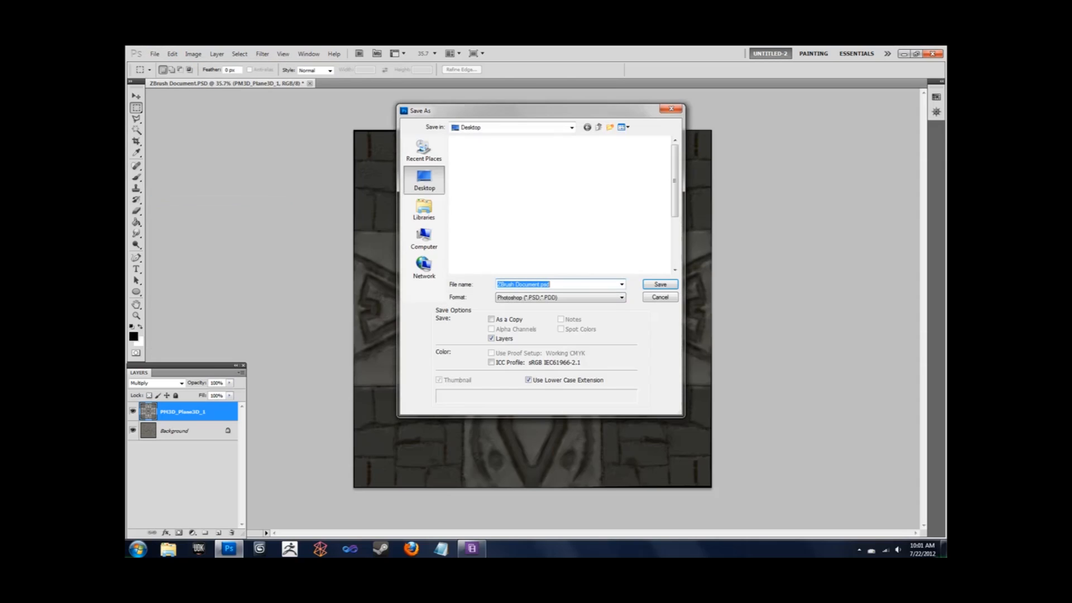
click(584, 298)
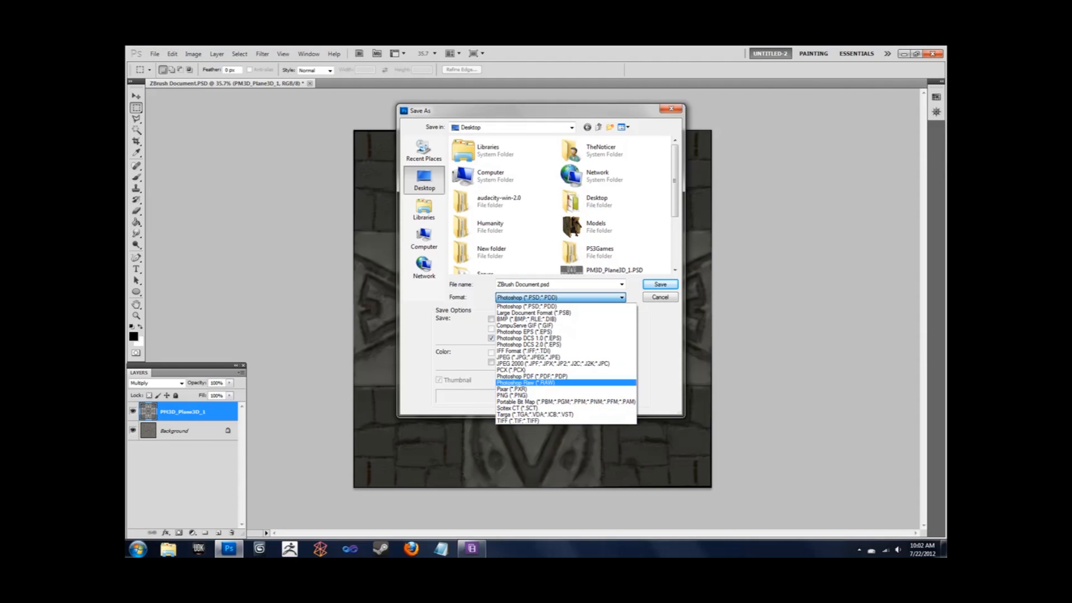
click(536, 415)
click(550, 285)
click(540, 285)
drag(540, 285, 410, 276)
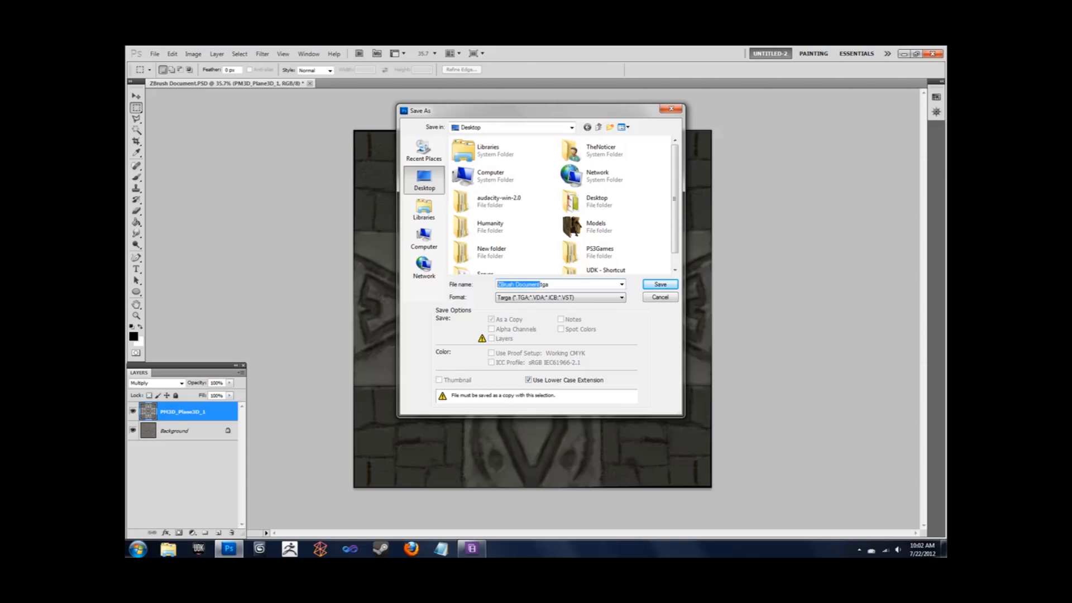
text(Rockmat)
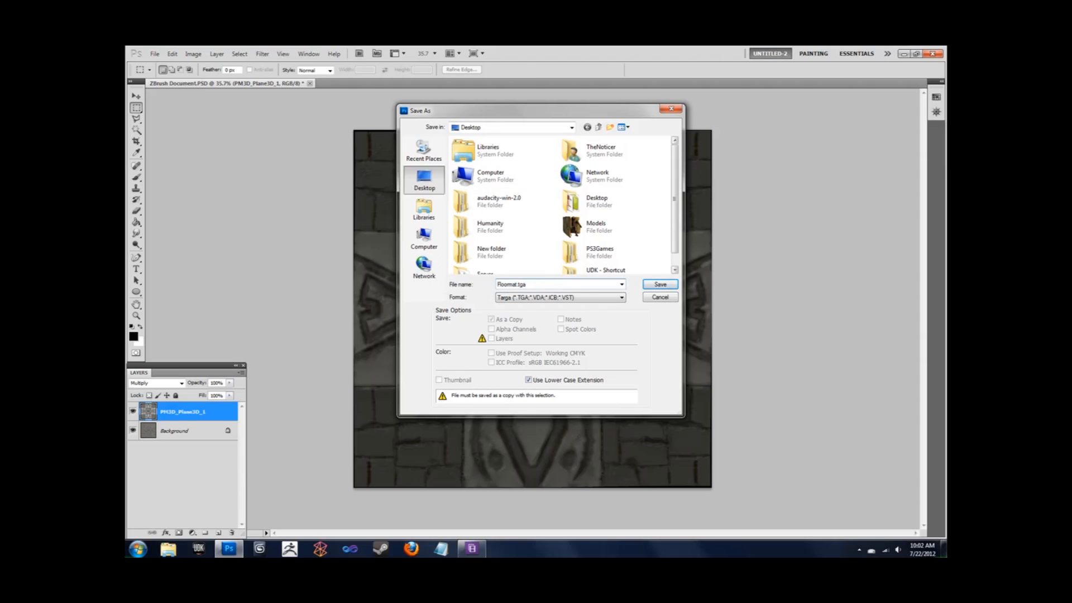
click(660, 284)
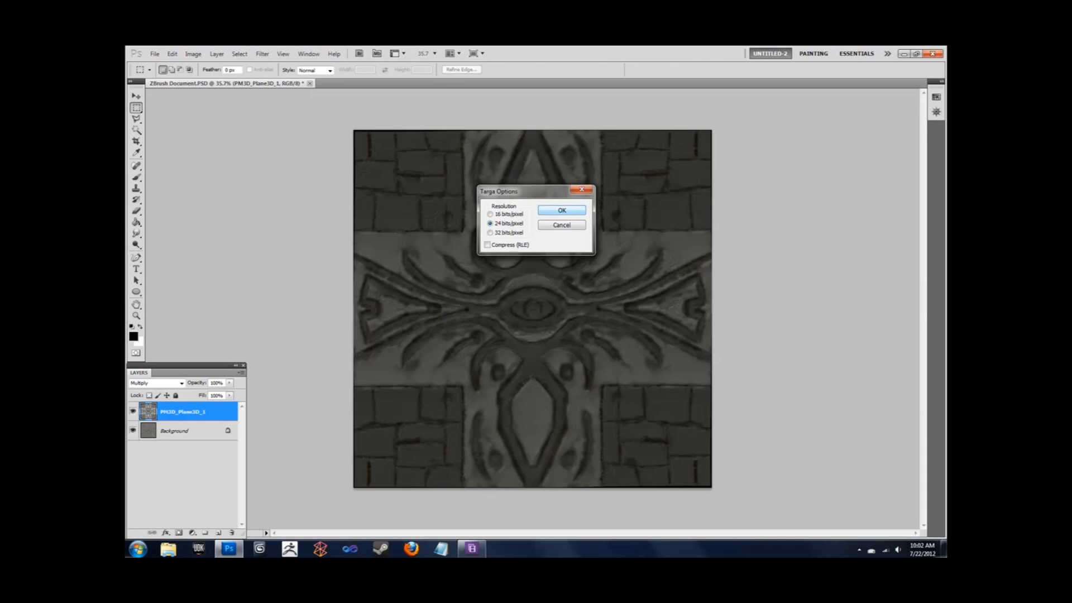
key(Return)
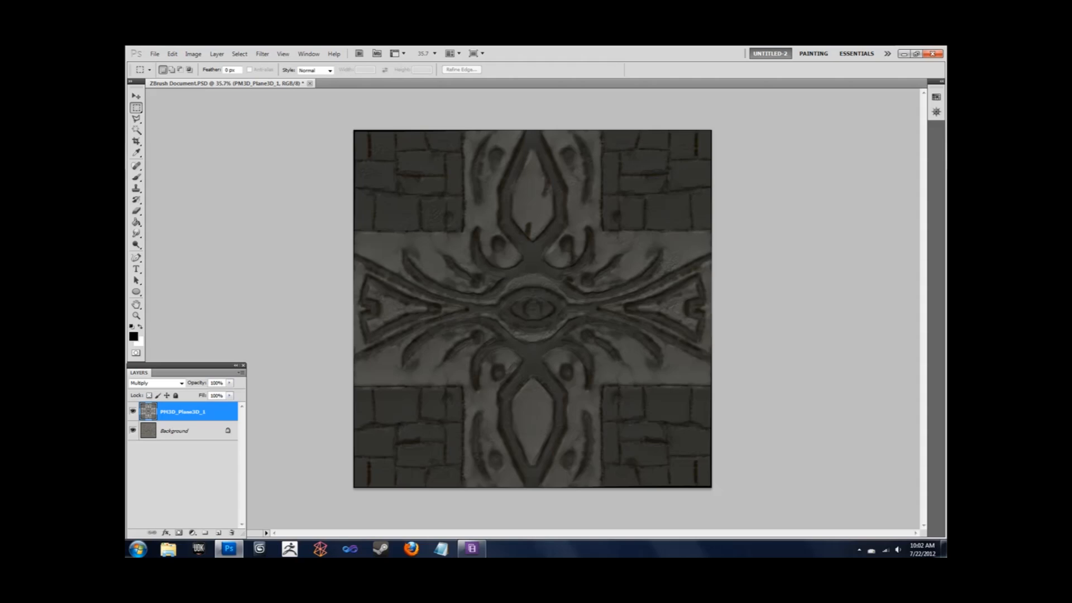
Quit Photoshop without saving the changes to ZBrush Document.PSD.
click(860, 549)
click(932, 54)
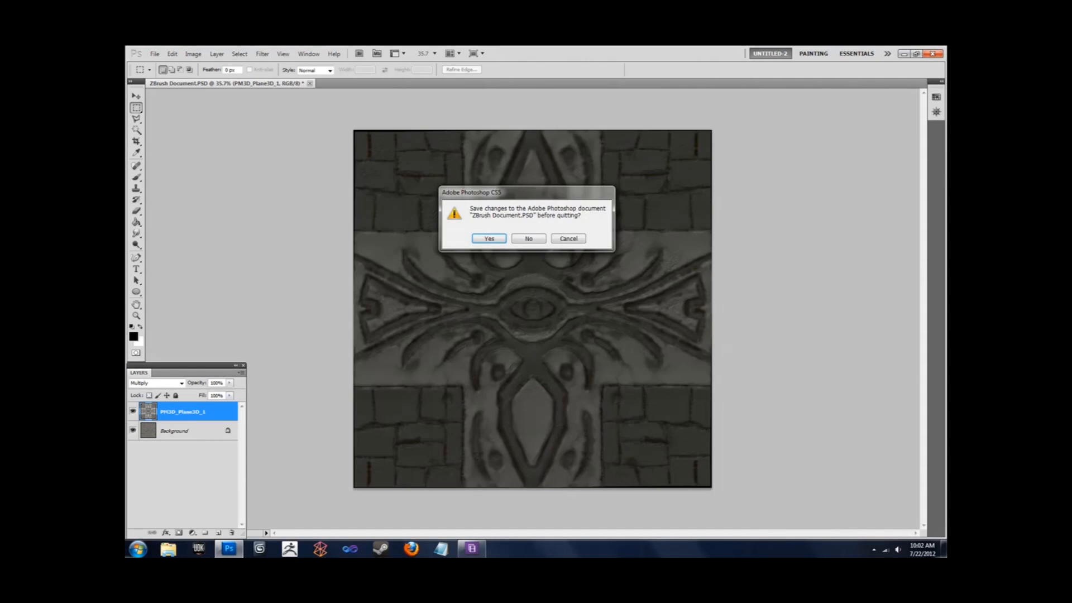
click(529, 239)
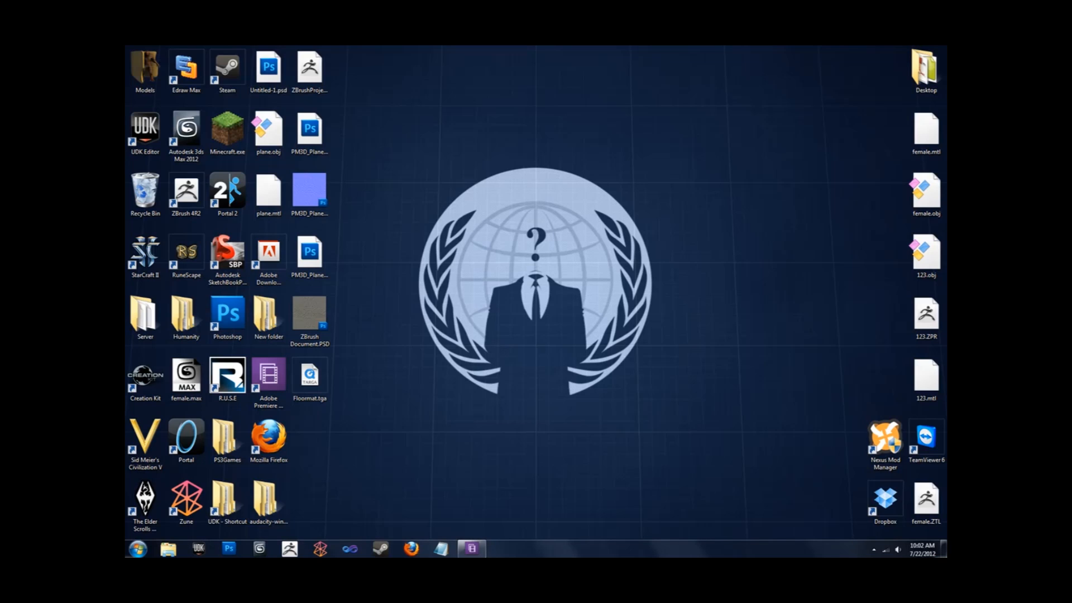
click(874, 550)
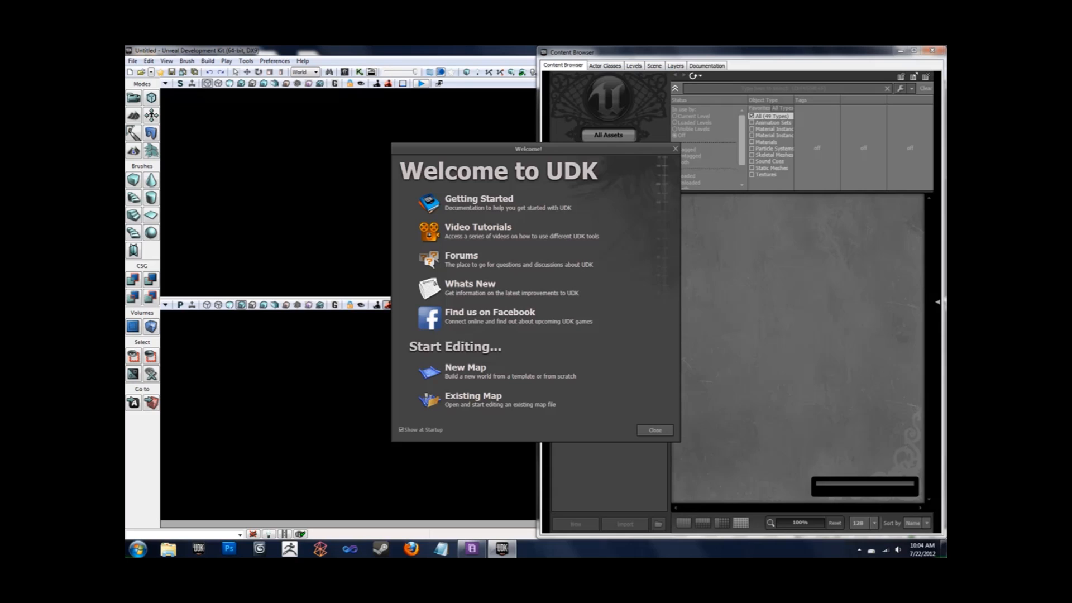
Import Floormat.tga from the desktop into the package MyPackage.
drag(726, 53, 702, 45)
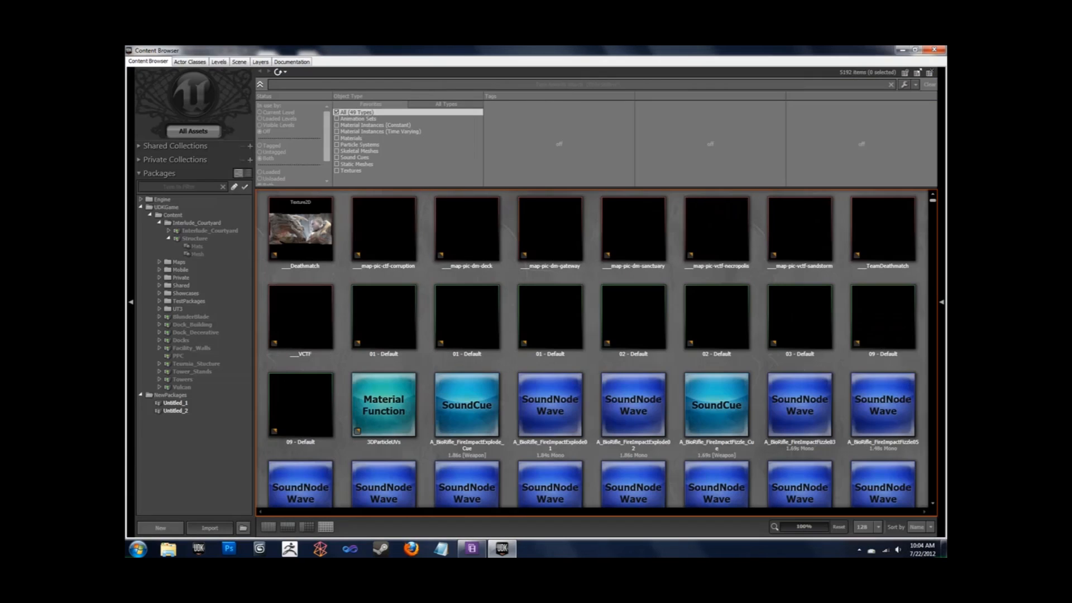
click(210, 527)
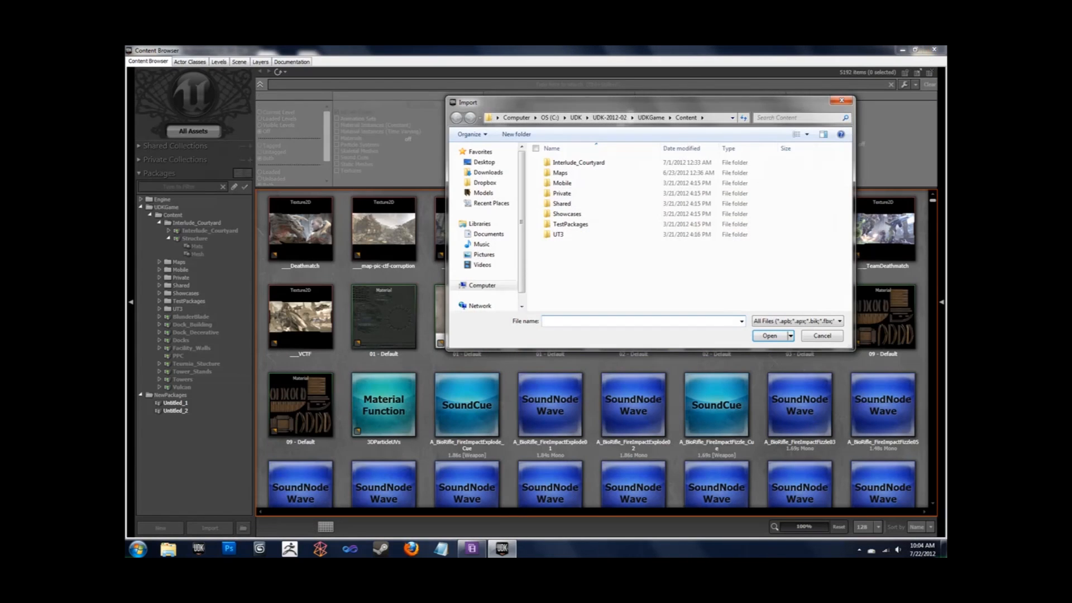
click(484, 162)
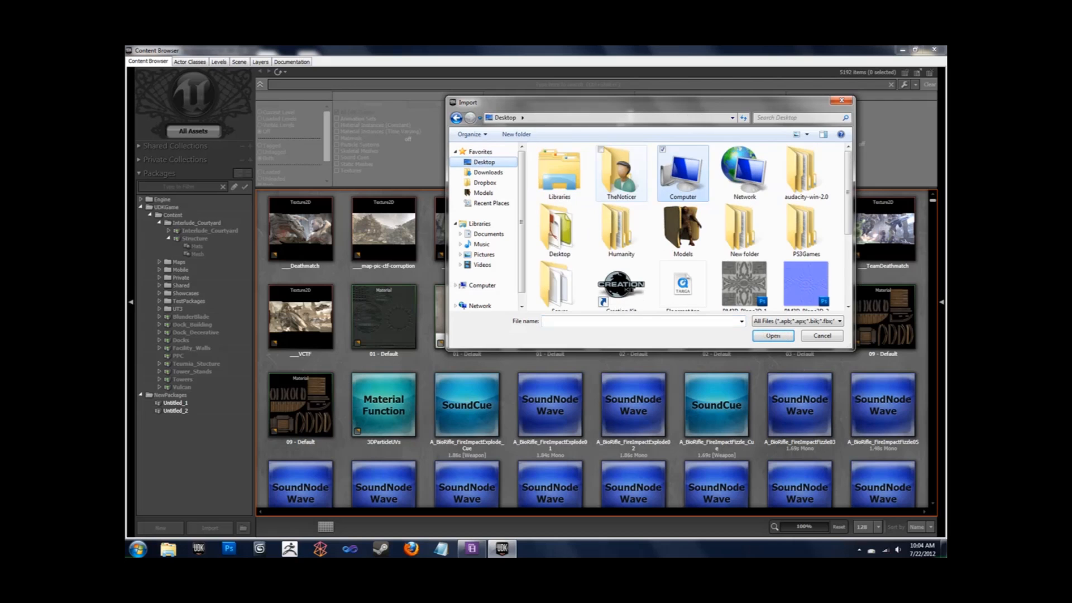
scroll(849, 223, down, 2)
drag(848, 240, 849, 263)
click(683, 161)
click(774, 335)
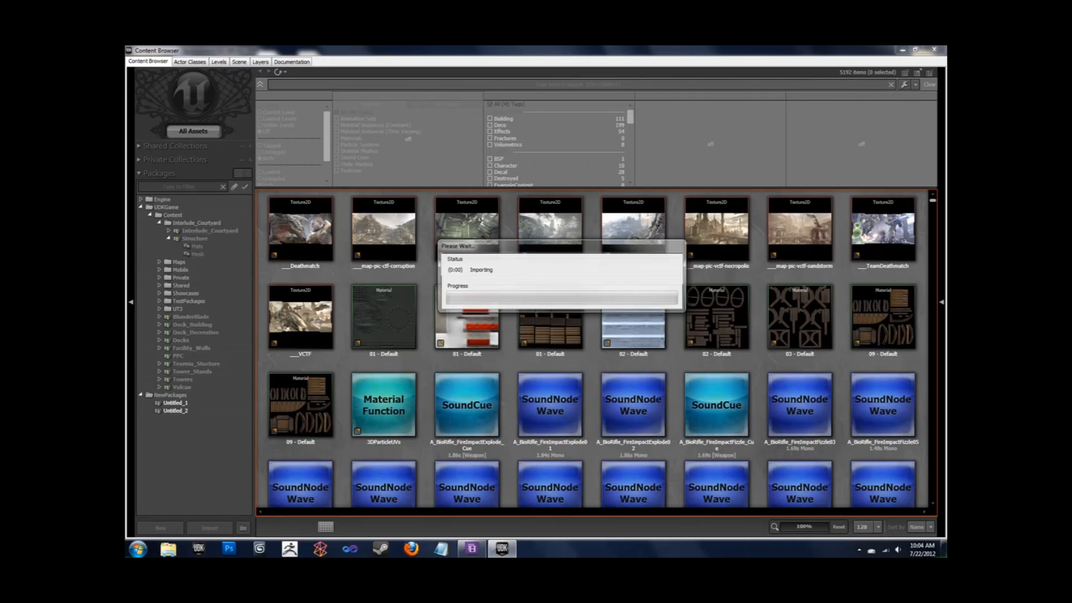
click(607, 281)
click(608, 296)
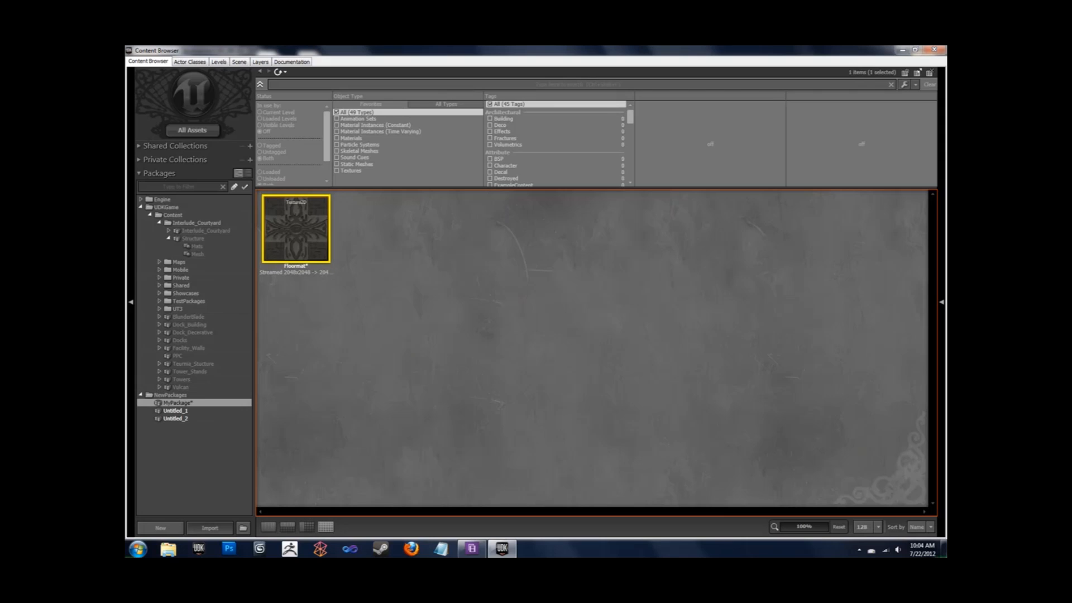
Import the blue normal map PM3D_Plane3D_2 from the desktop into MyPackage.
click(210, 528)
click(806, 284)
click(770, 336)
click(720, 252)
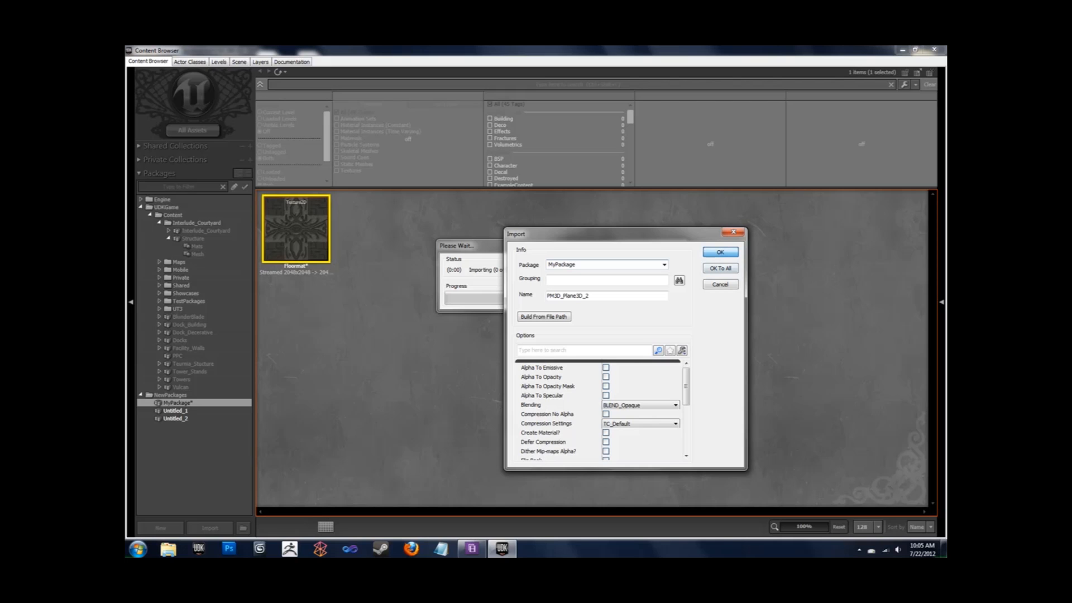
key(Return)
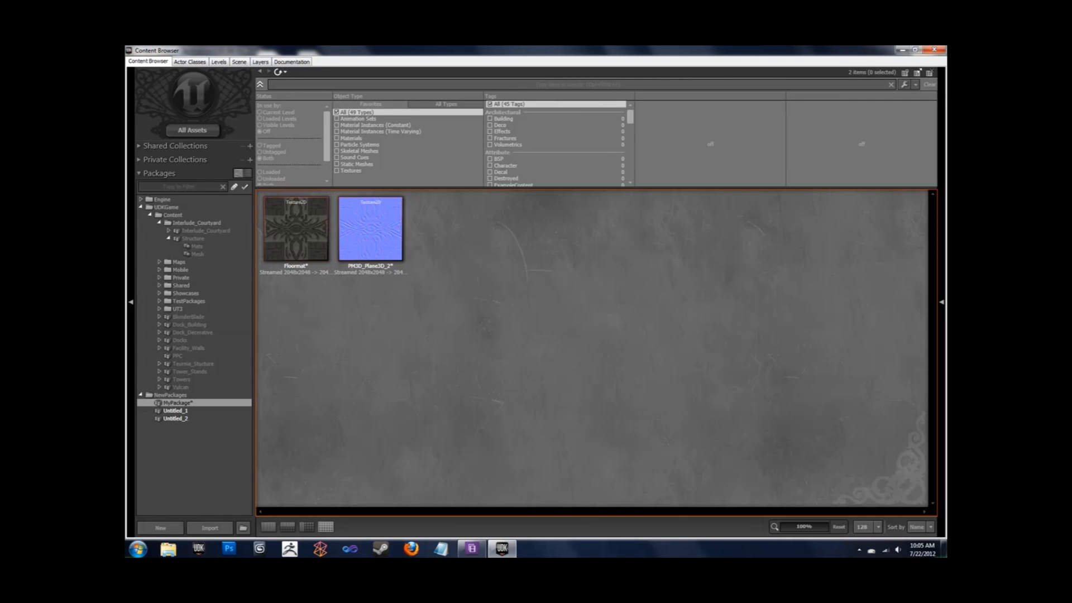
Create a new material named floormatmat in MyPackage.
right_click(462, 233)
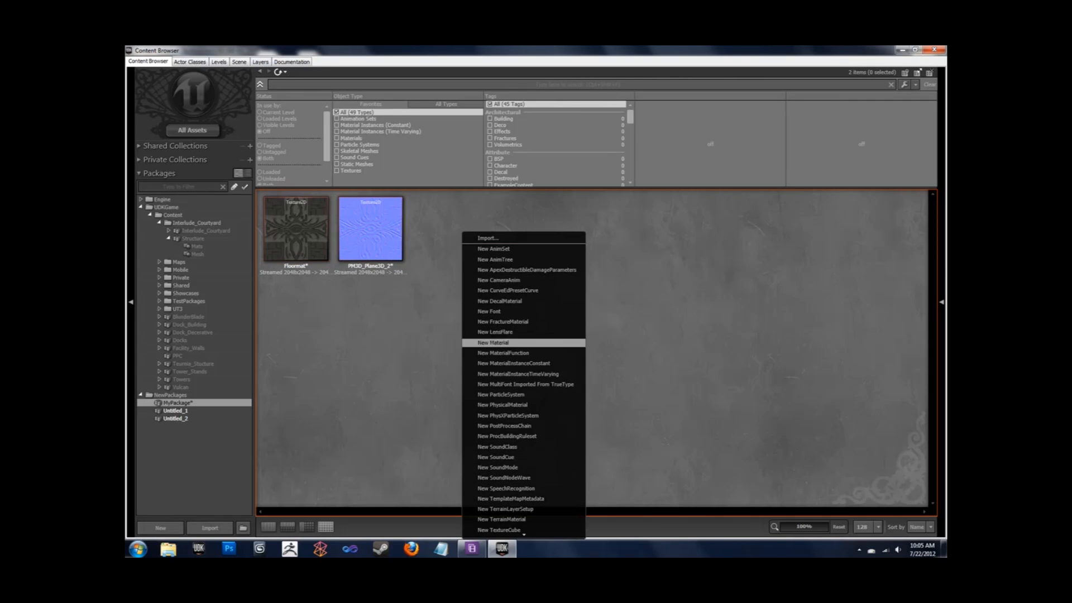
click(494, 342)
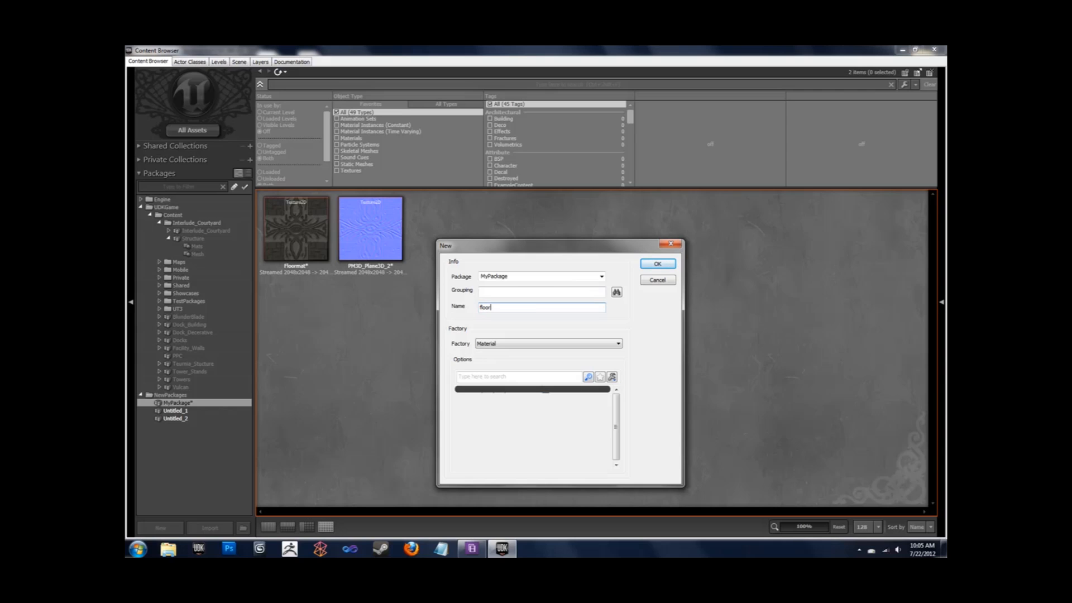
text(floormatm)
key(Return)
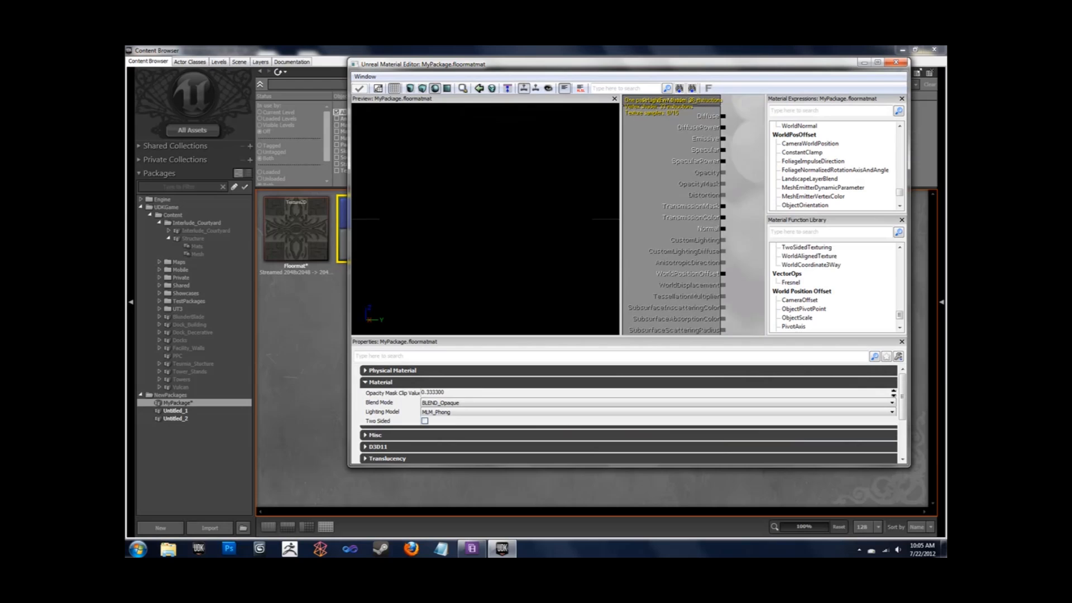
Add a texture sample using the Floormat texture to the floormatmat material graph.
click(296, 229)
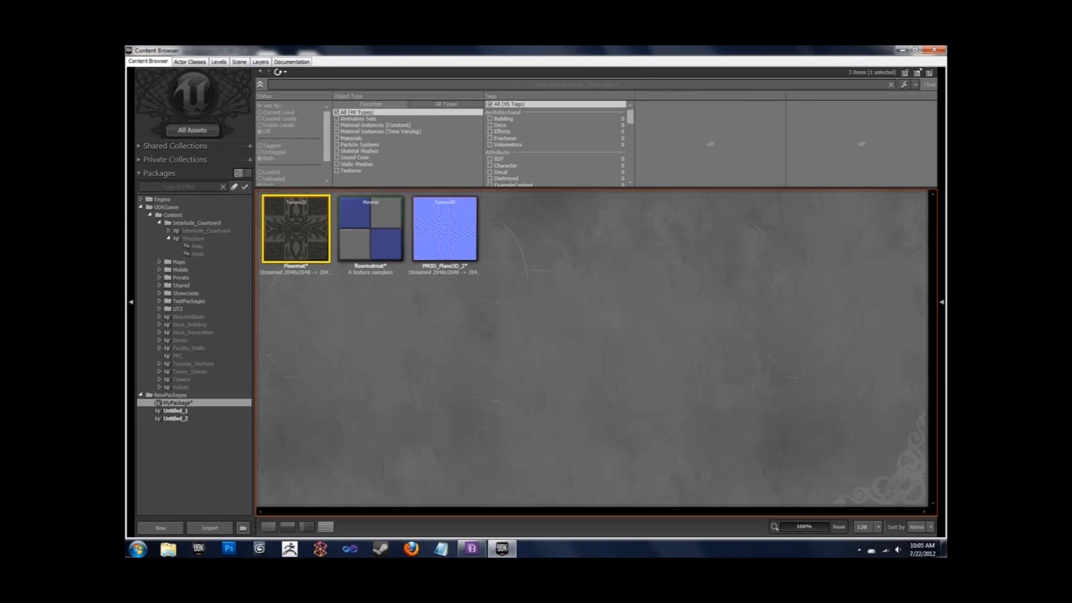
key(super+Right)
key(alt+Tab)
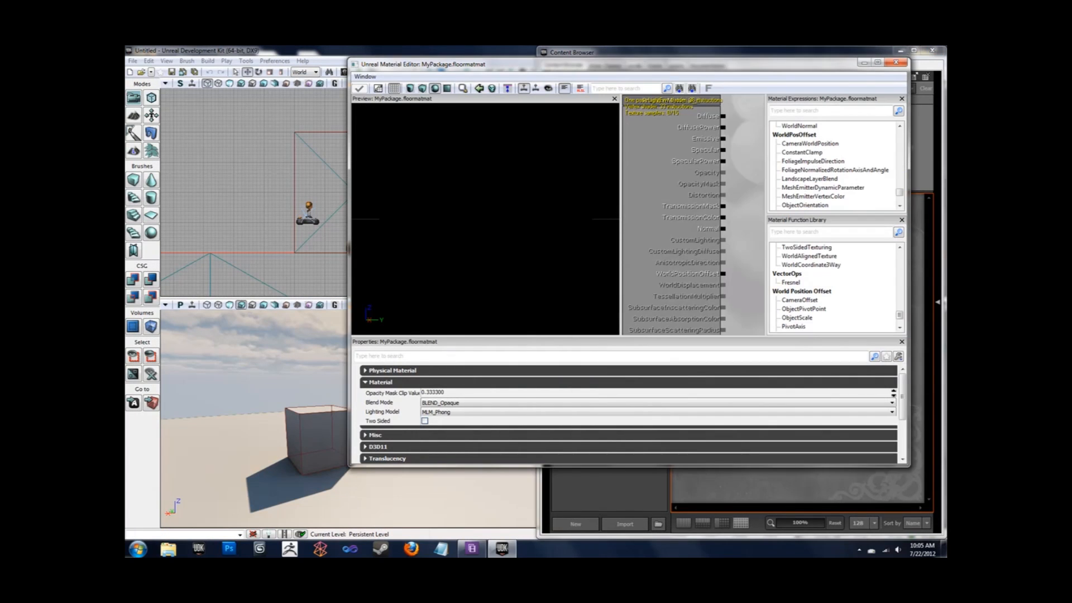
drag(720, 213, 645, 212)
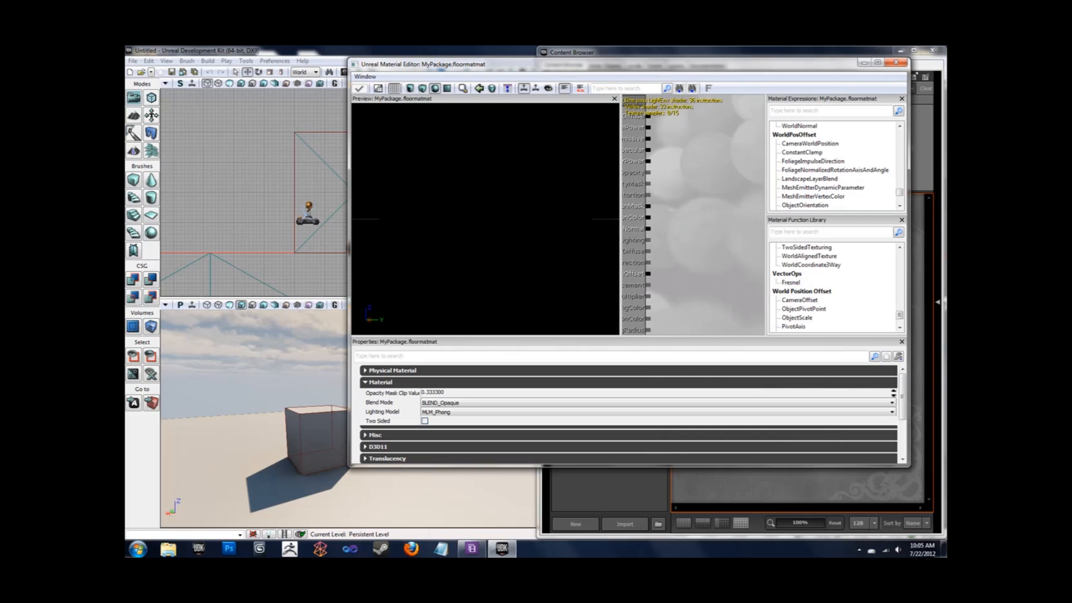
key(t)
click(708, 177)
Add a second texture sample using the PM3D_Plane3D_2 normal map below the Floormat sample, and maximize the material editor.
click(793, 486)
click(786, 234)
click(480, 235)
click(692, 263)
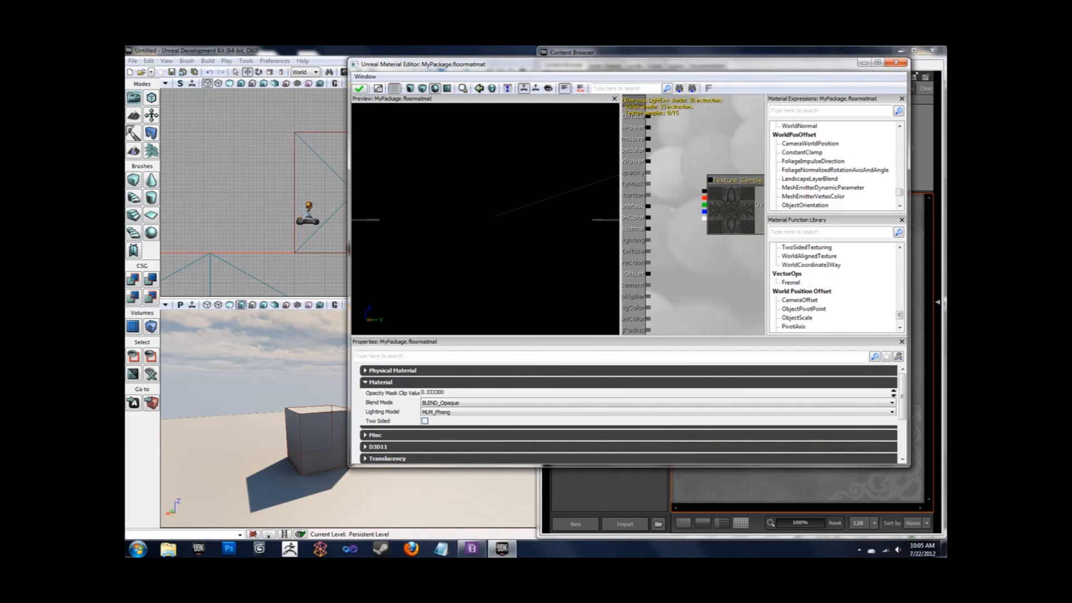
click(709, 263)
click(877, 62)
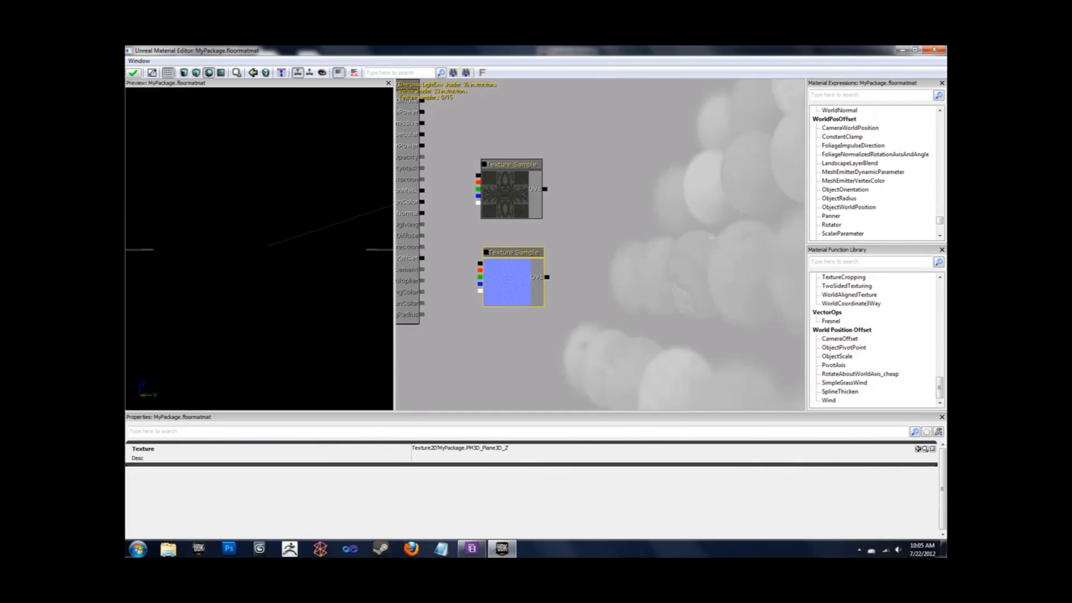
Connect the Floormat sample to the material's Diffuse input and the PM3D_Plane3D_2 sample to its Normal input.
drag(592, 223, 756, 352)
click(672, 323)
ctrl+drag(671, 323, 584, 230)
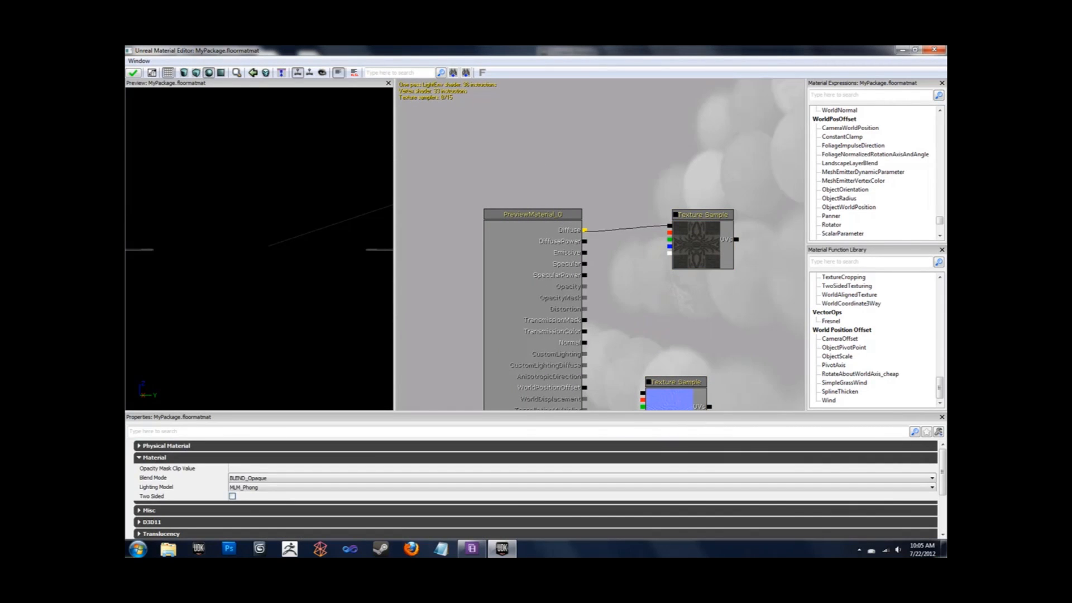
click(675, 393)
ctrl+drag(675, 393, 585, 342)
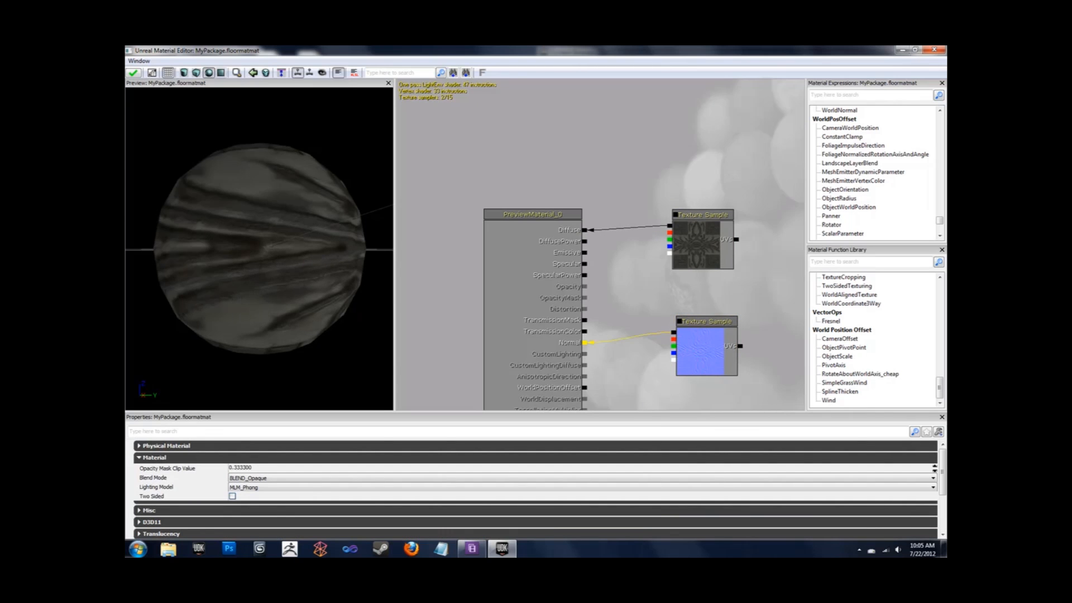
Preview the material on a flat plane and orbit it to examine the carved relief.
click(221, 73)
drag(240, 223, 301, 256)
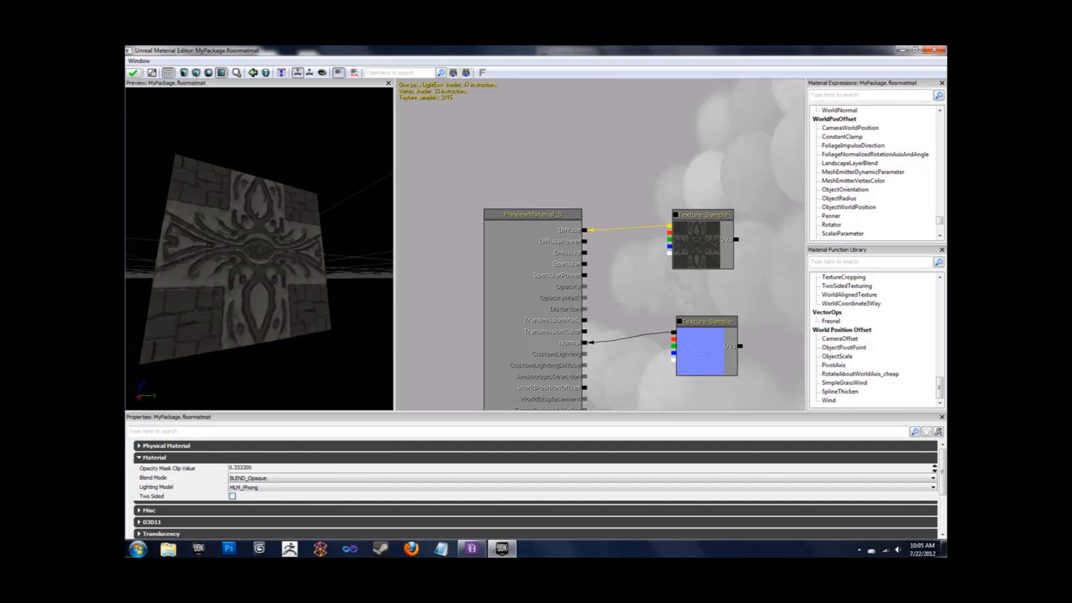
drag(628, 246, 650, 218)
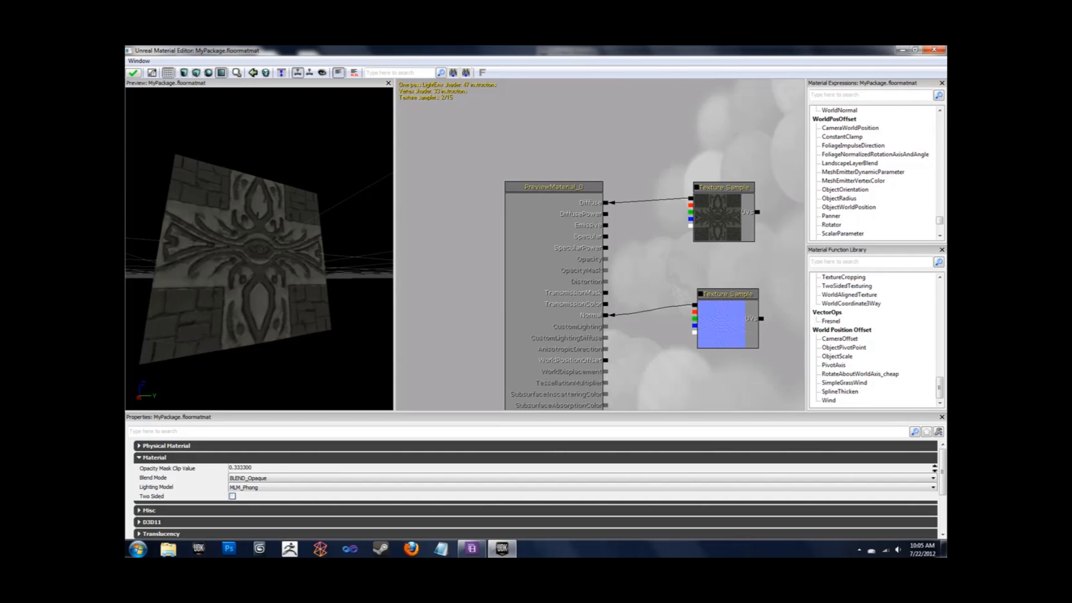
Connect the Floormat sample to the Specular input as well, and close the material editor, applying the changes.
drag(691, 198, 606, 236)
mouse_move(257, 263)
mouse_down()
mouse_move(237, 243)
mouse_move(268, 229)
mouse_move(221, 240)
mouse_move(240, 251)
mouse_up()
click(934, 49)
click(524, 316)
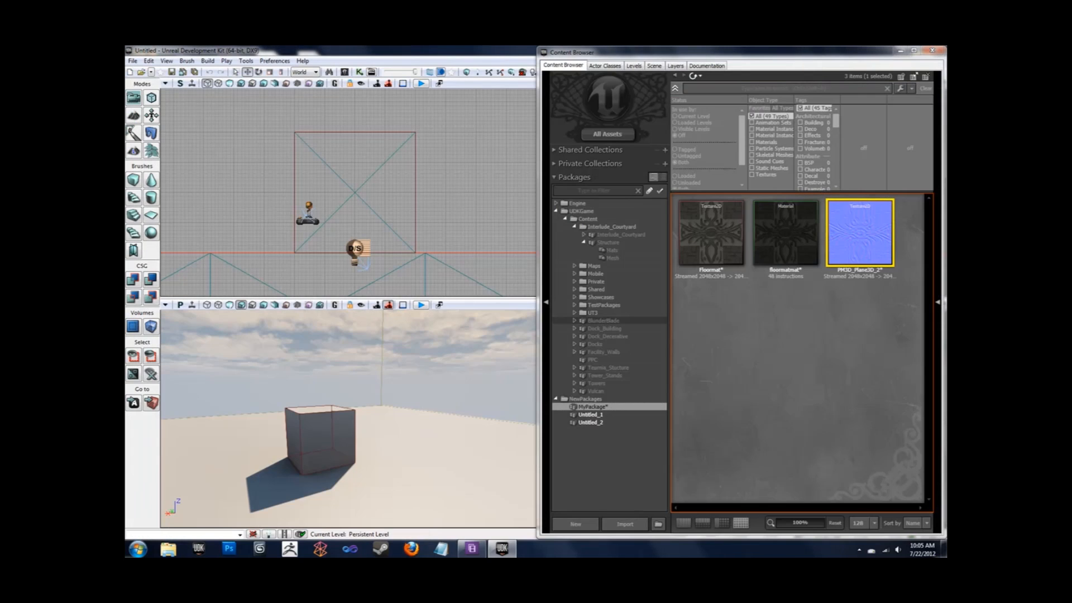
Apply the floormatmat material to the cube in the level.
right_drag(348, 424, 313, 433)
click(787, 237)
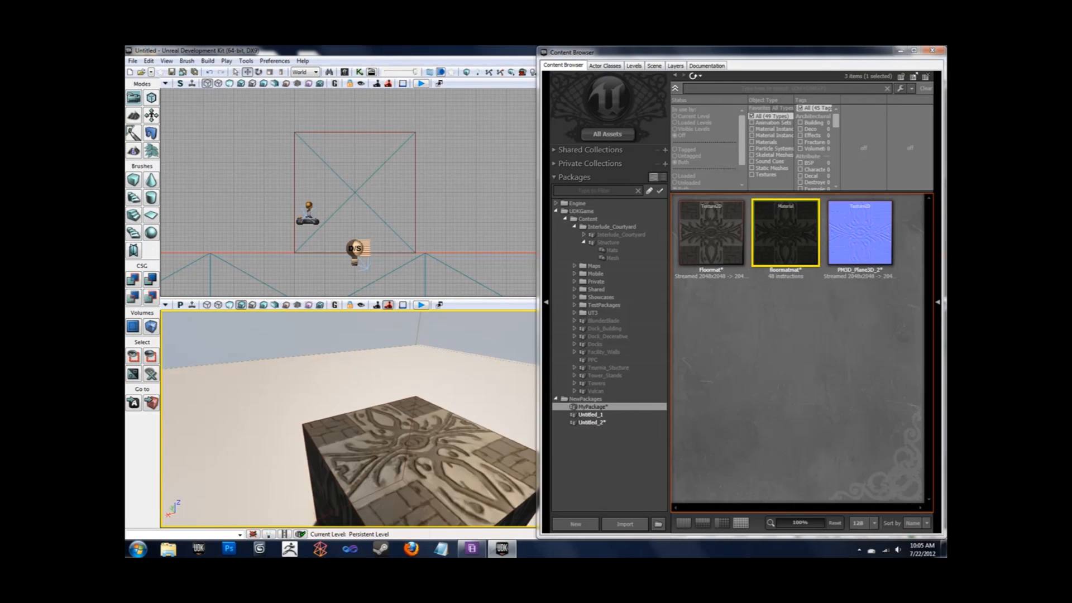
right_drag(347, 425, 335, 452)
right_drag(478, 474, 481, 473)
Play the level from a spot beside the cube and walk around it to examine the material on its lit and shaded faces.
right_click(481, 474)
click(501, 464)
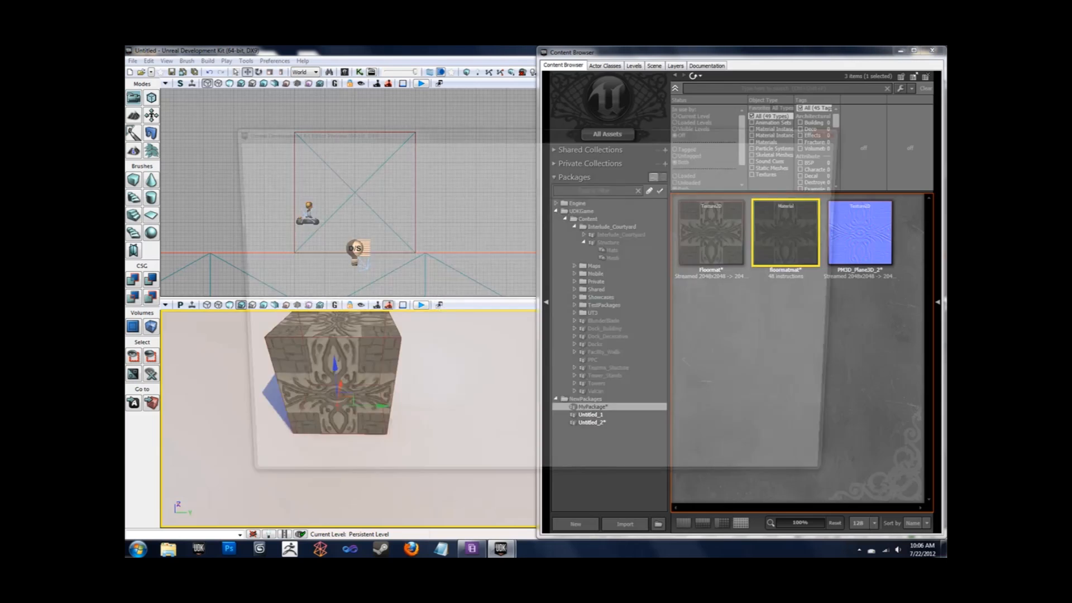
key(d)
key(s)
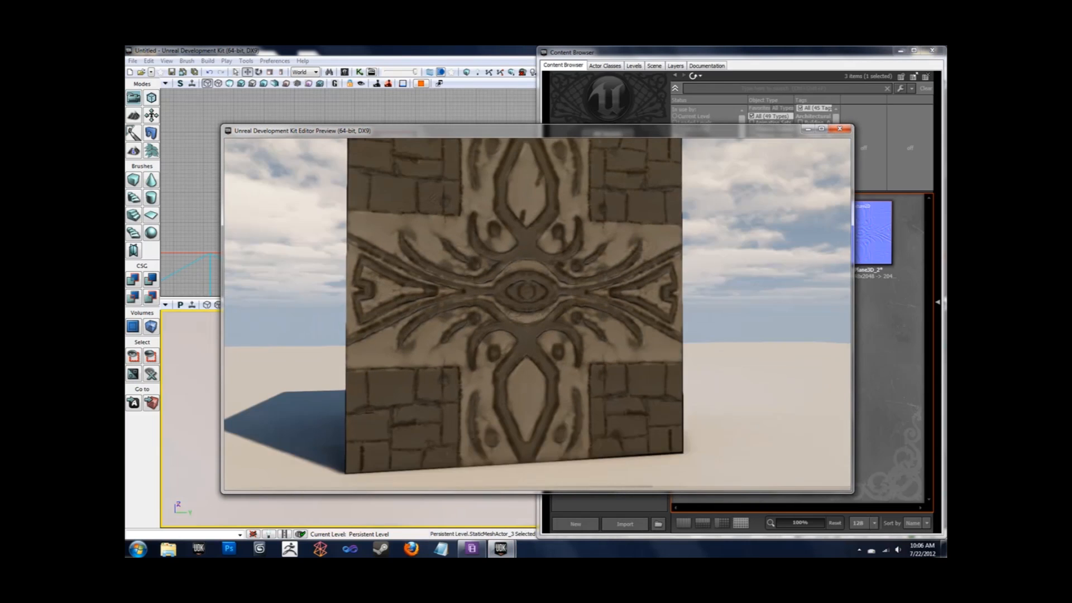
key(a)
key(d)
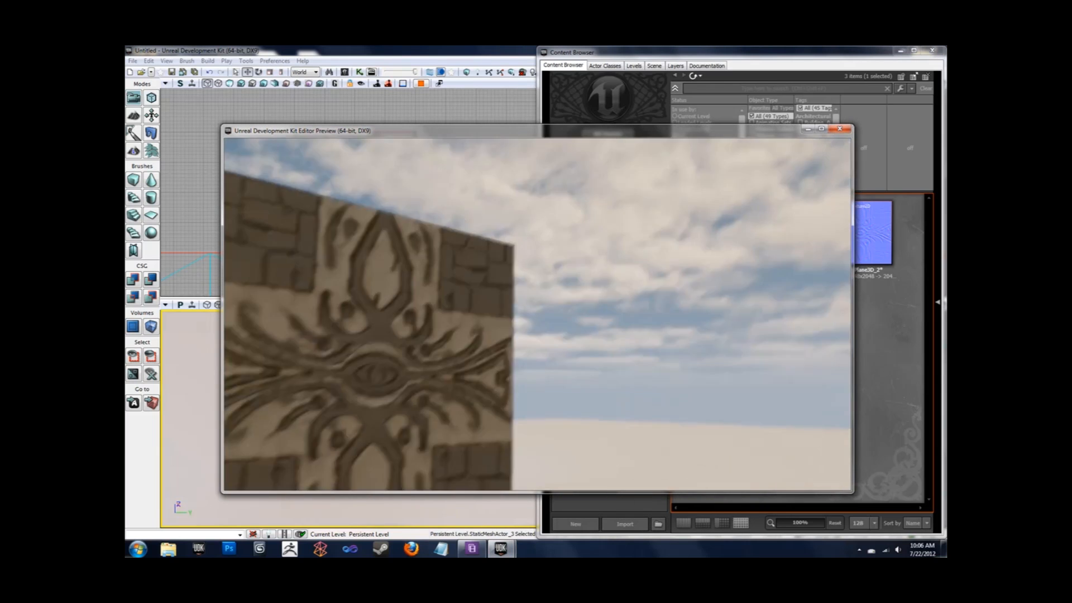
key(w)
key(d)
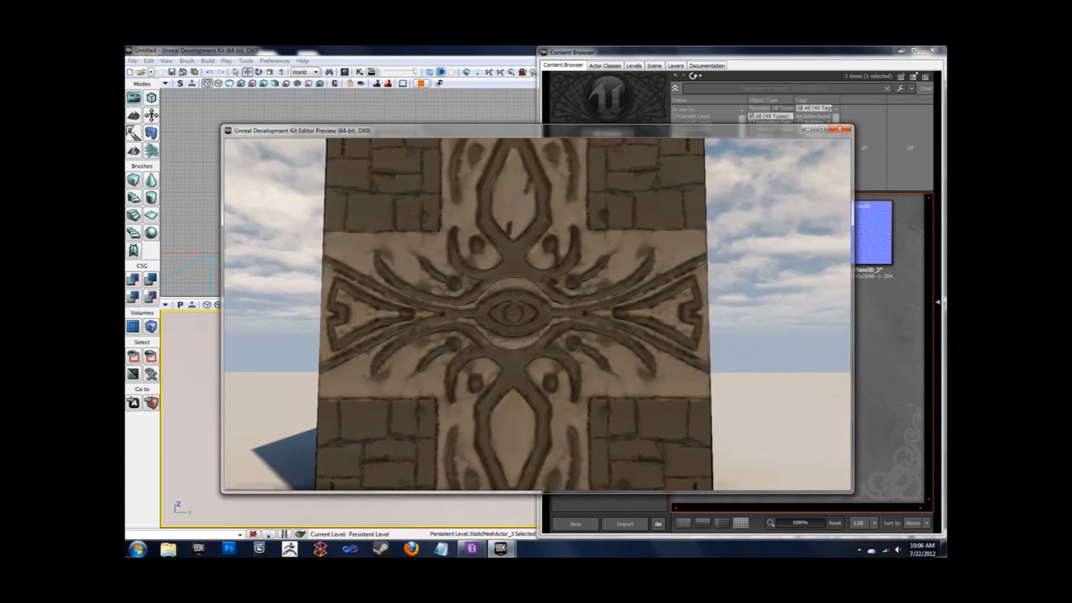
key(d)
key(d)
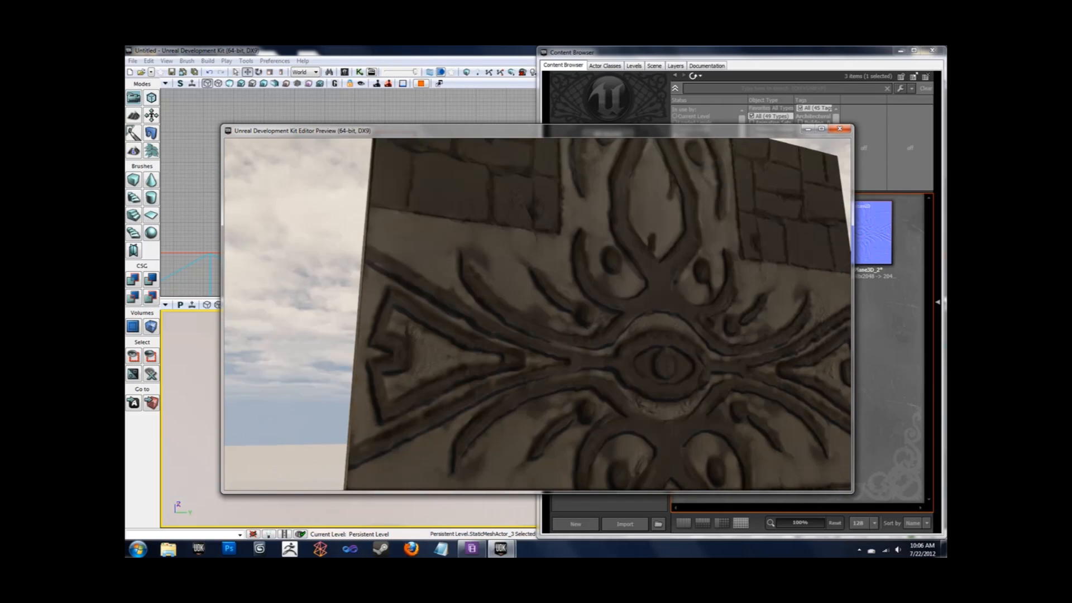
key(a)
key(w)
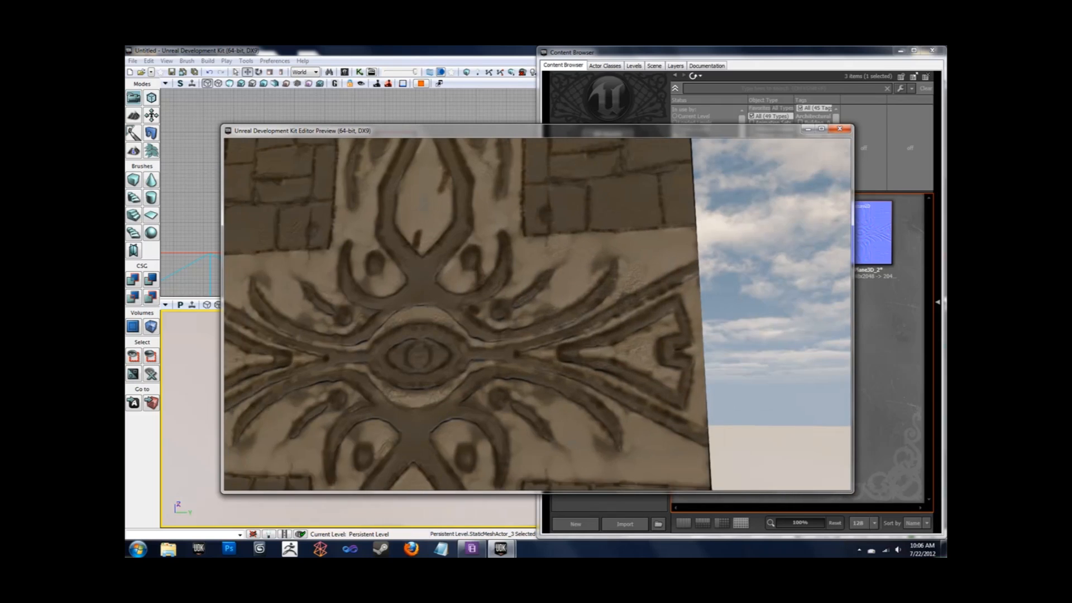
key(a)
key(s)
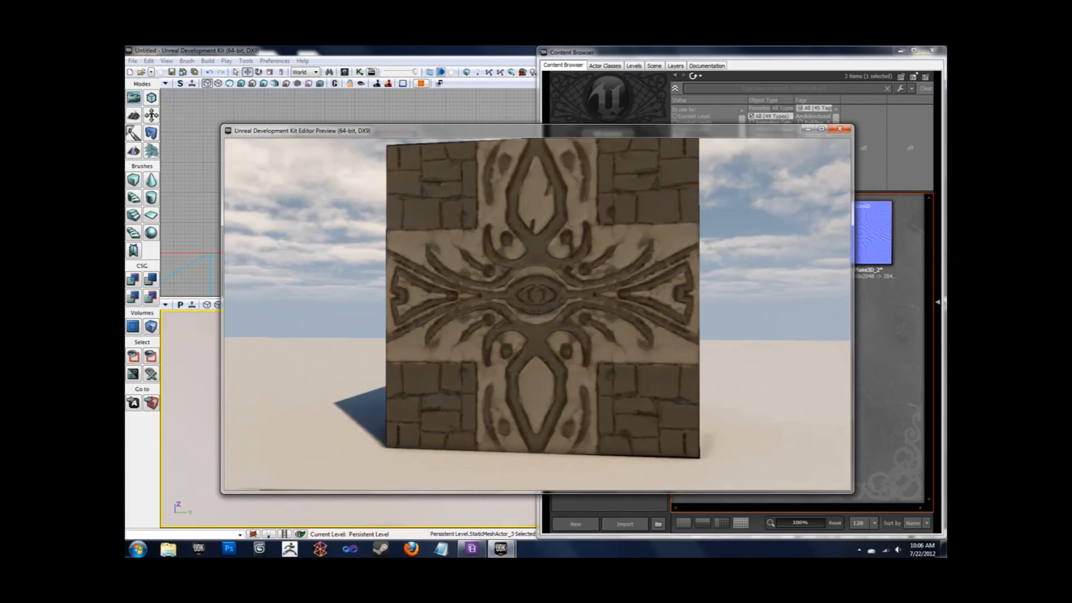
key(d)
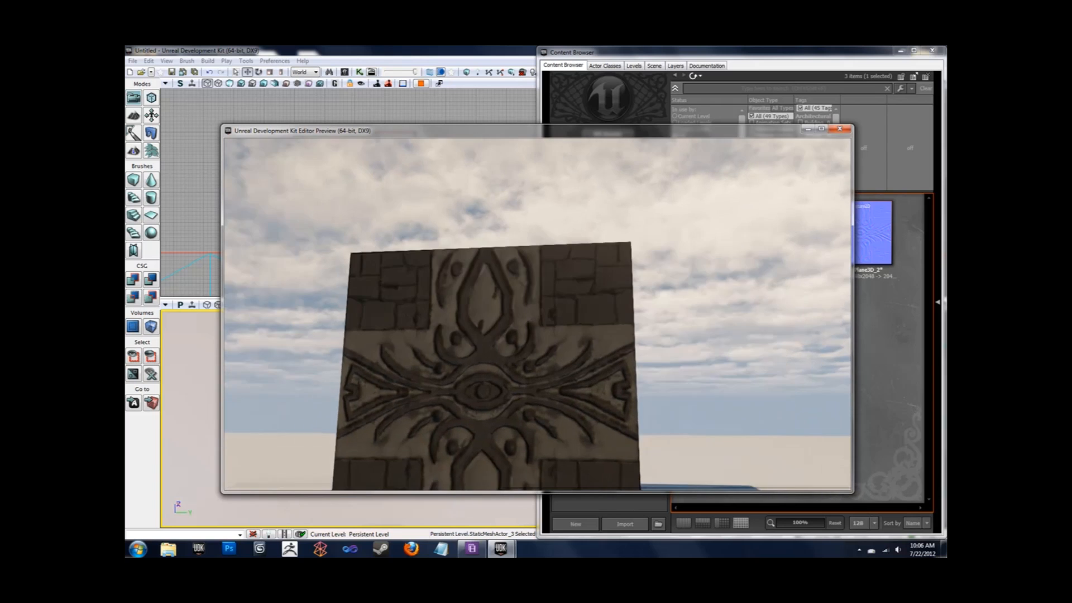
key(d)
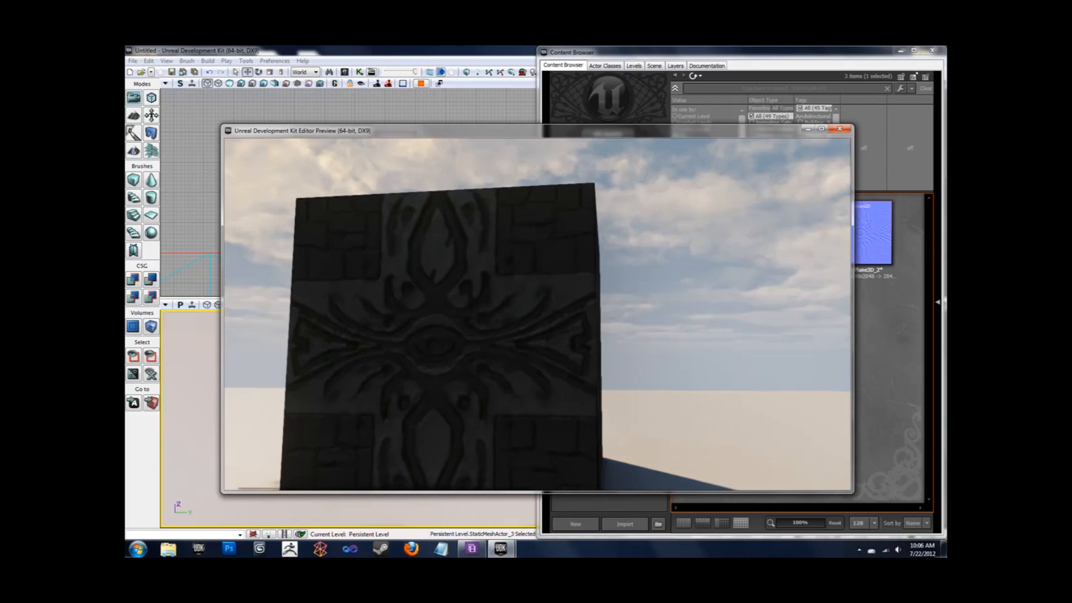
key(d)
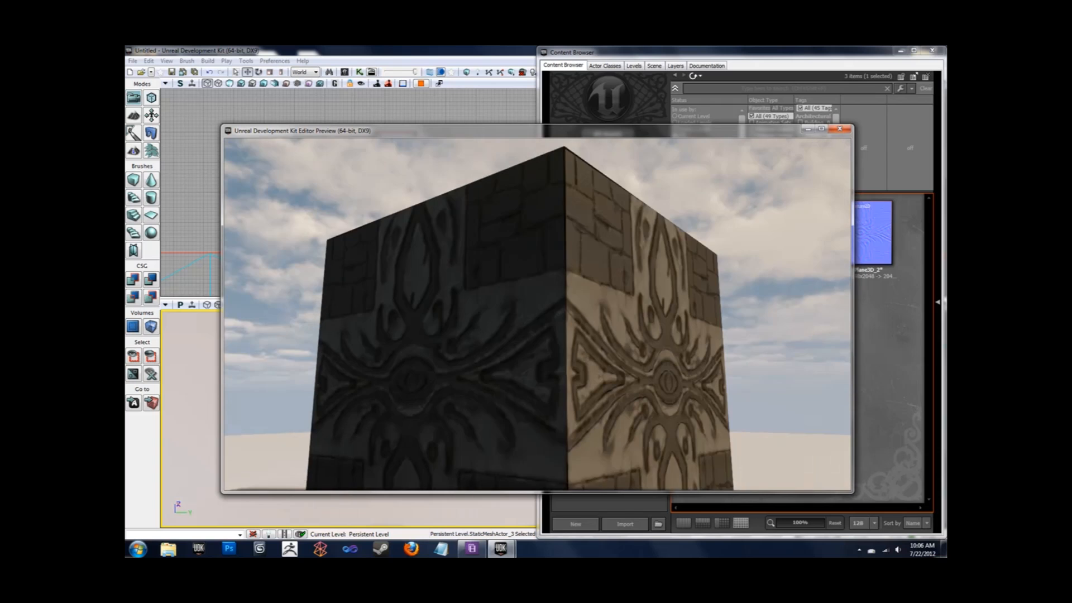
key(d)
key(w)
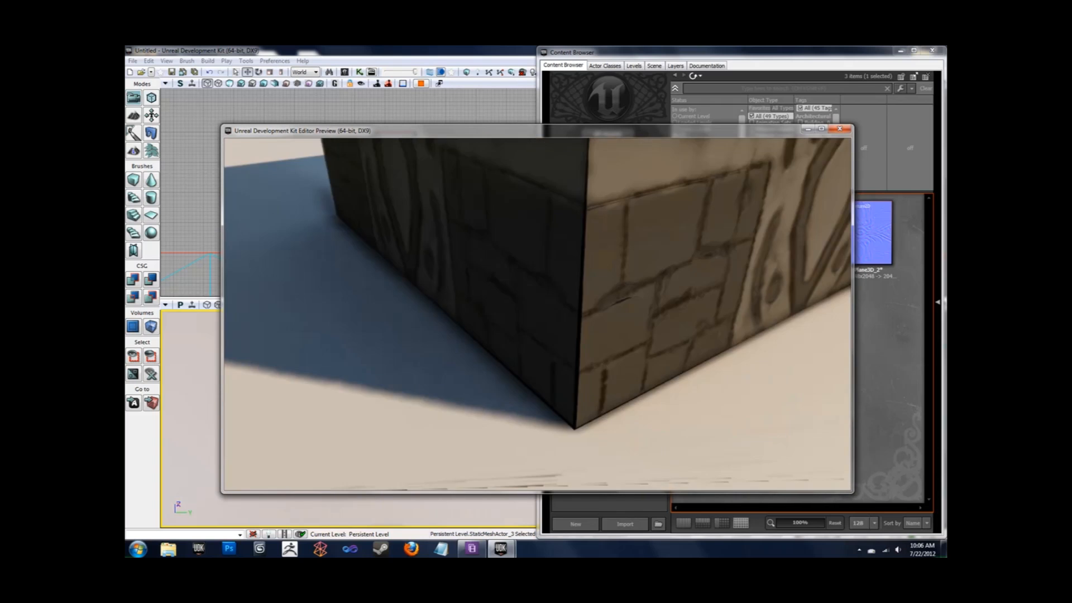
key(a)
key(d)
key(w)
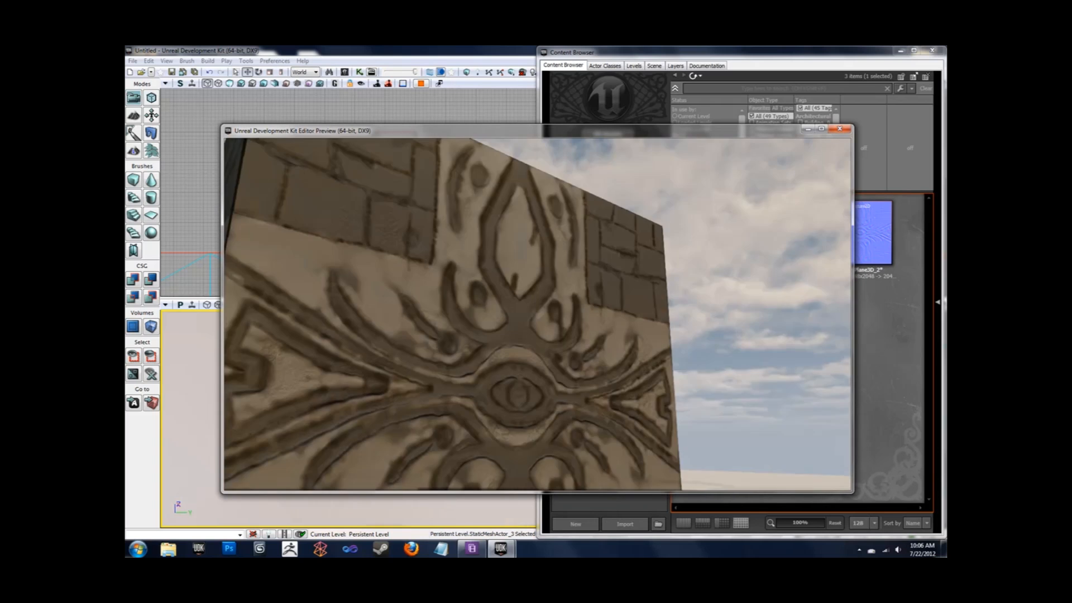
key(s)
key(d)
key(w)
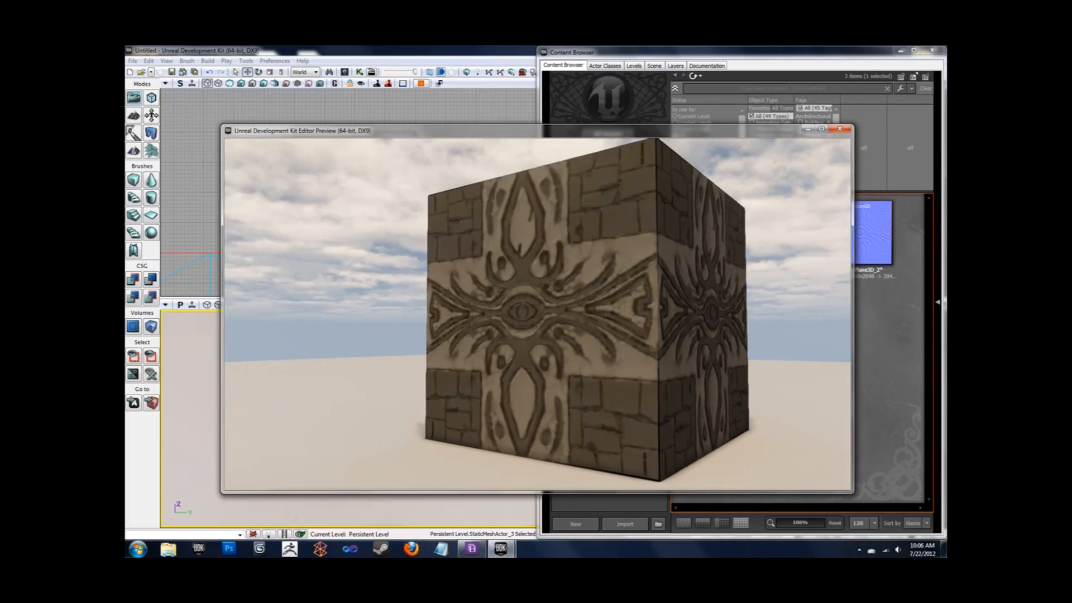
key(a)
key(w)
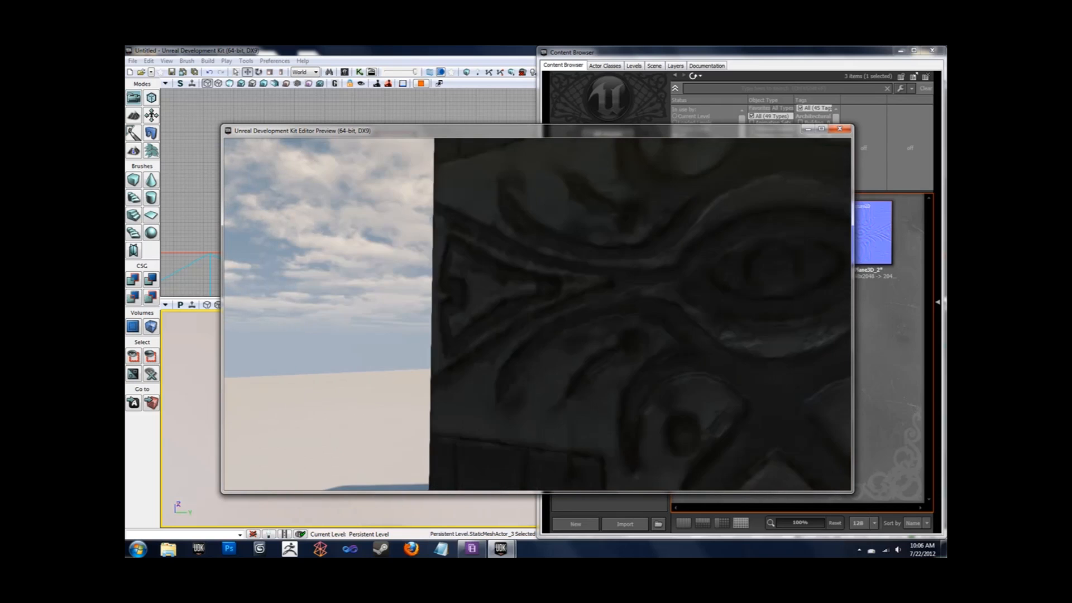
key(s)
key(a)
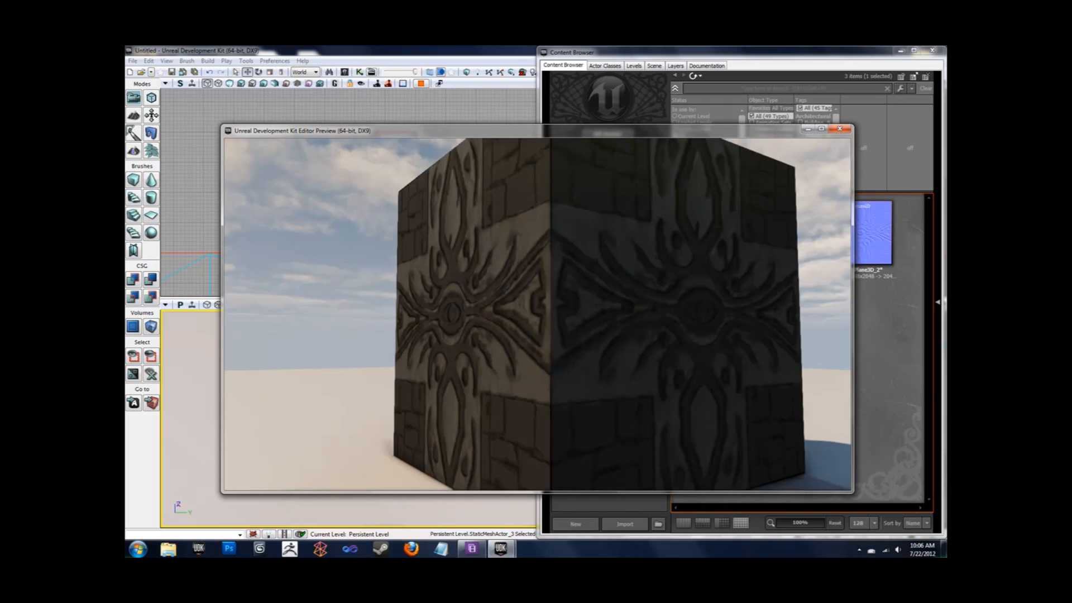
key(a)
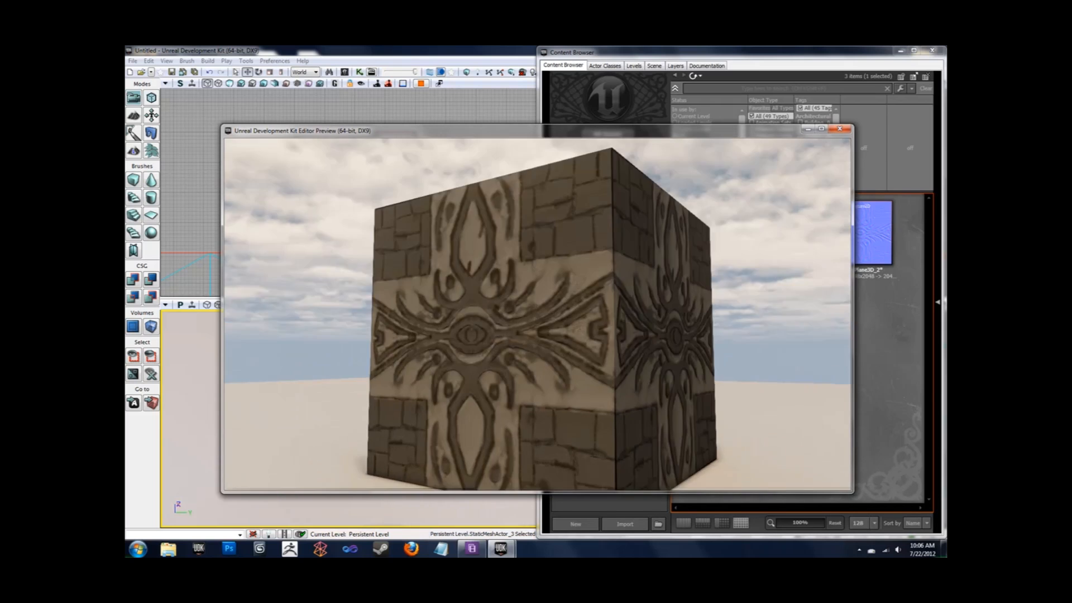
key(a)
key(Escape)
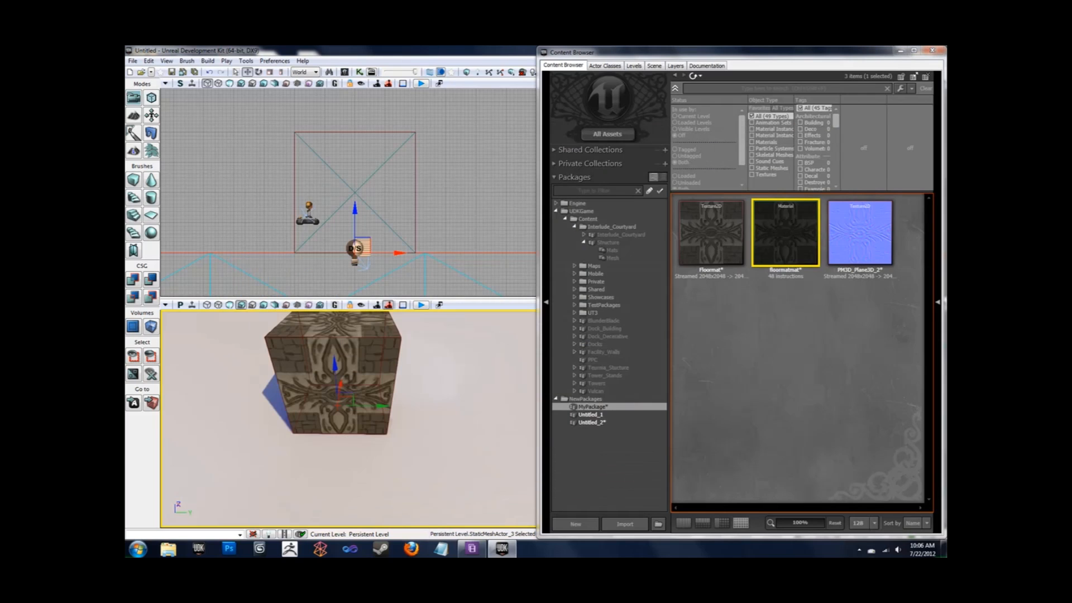
click(859, 550)
right_click(858, 498)
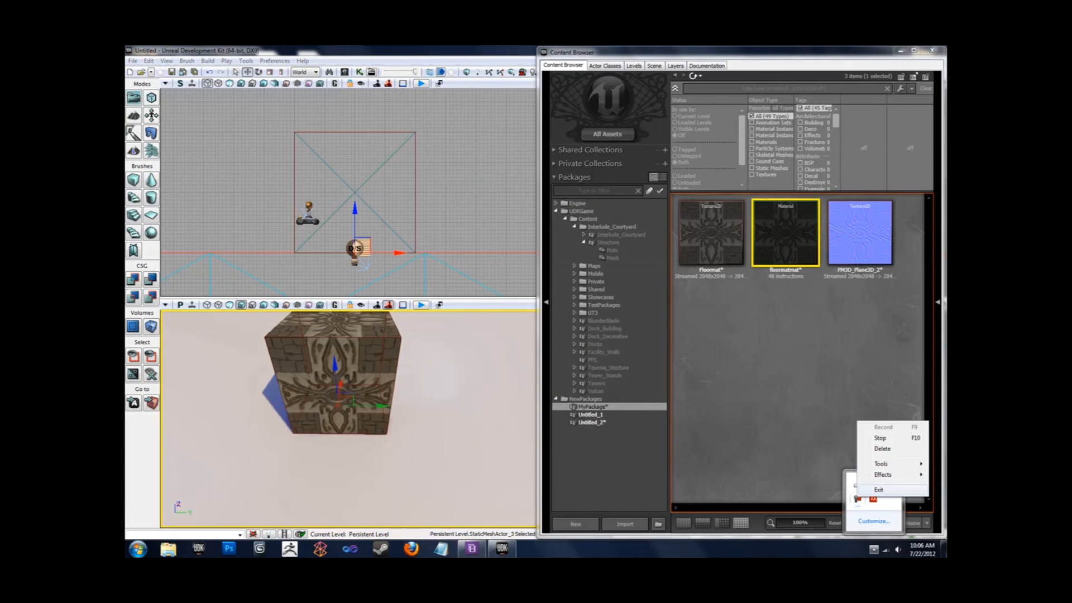